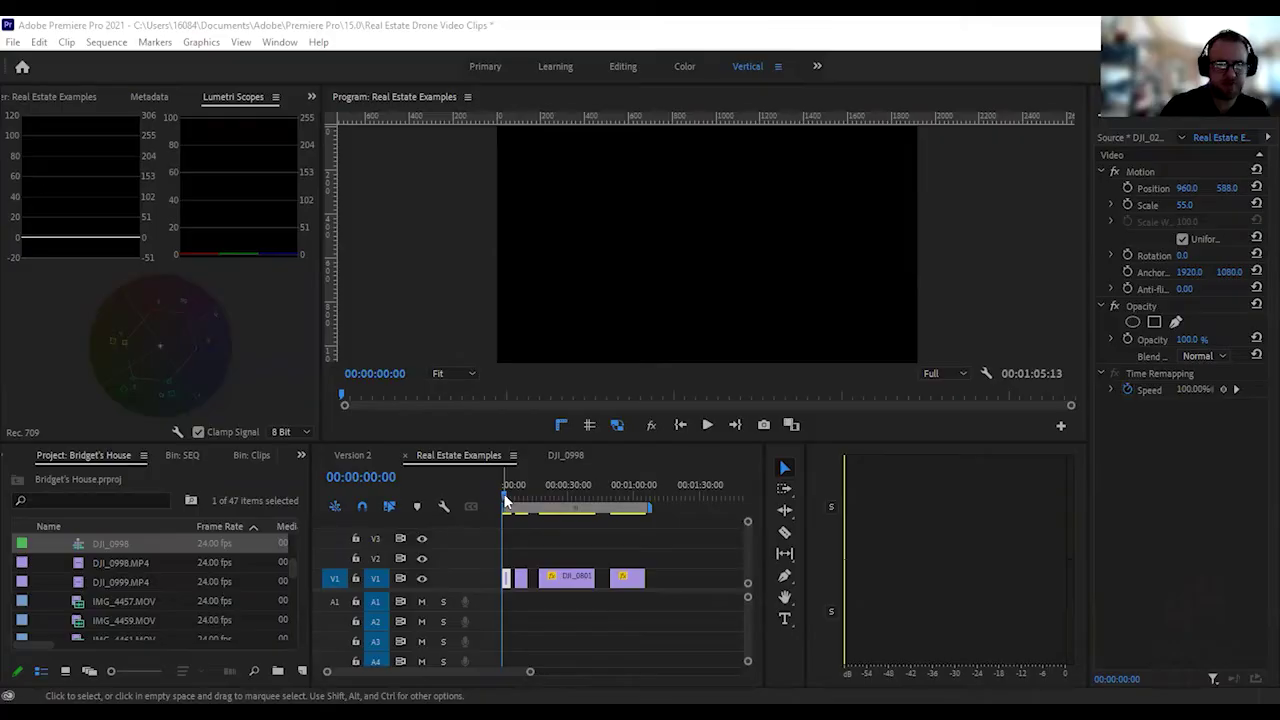
Create a 1920 × 1080, 24 fps adjustment layer and place it on V2 across all the clips.
click(505, 493)
mouse_move(505, 493)
mouse_down()
mouse_move(629, 492)
mouse_move(567, 512)
mouse_move(505, 506)
mouse_up()
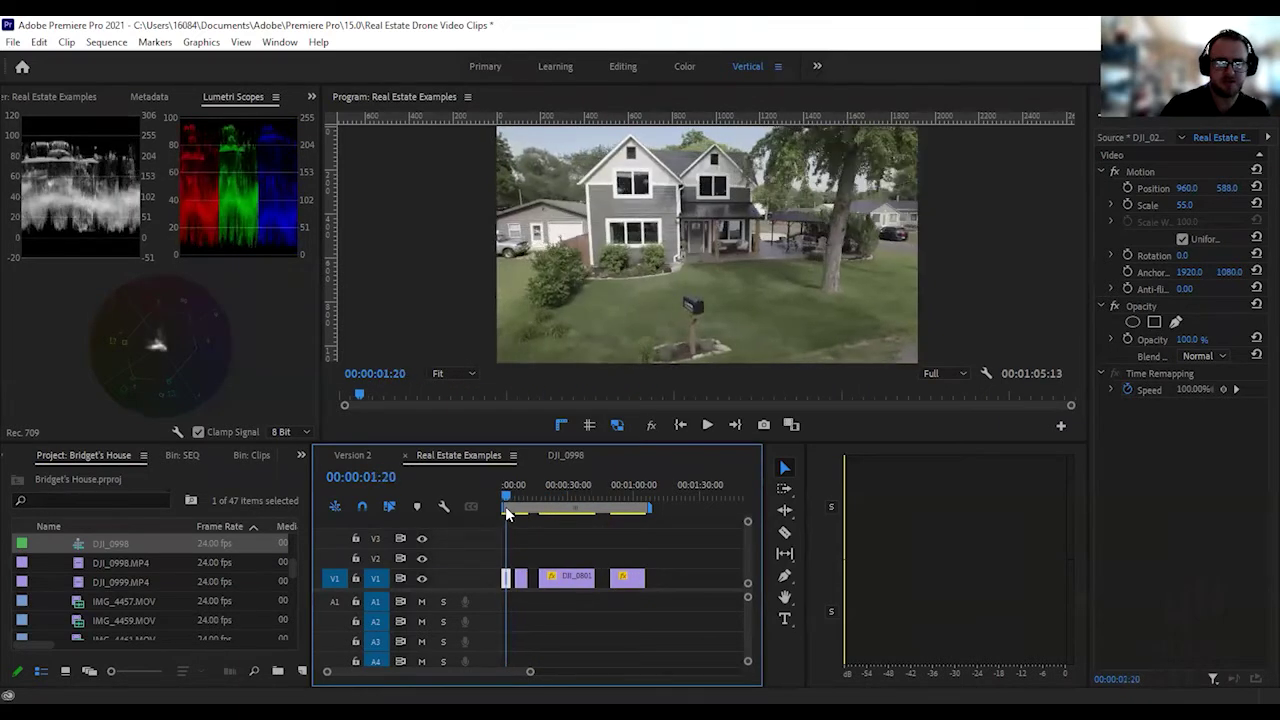
click(302, 671)
click(327, 544)
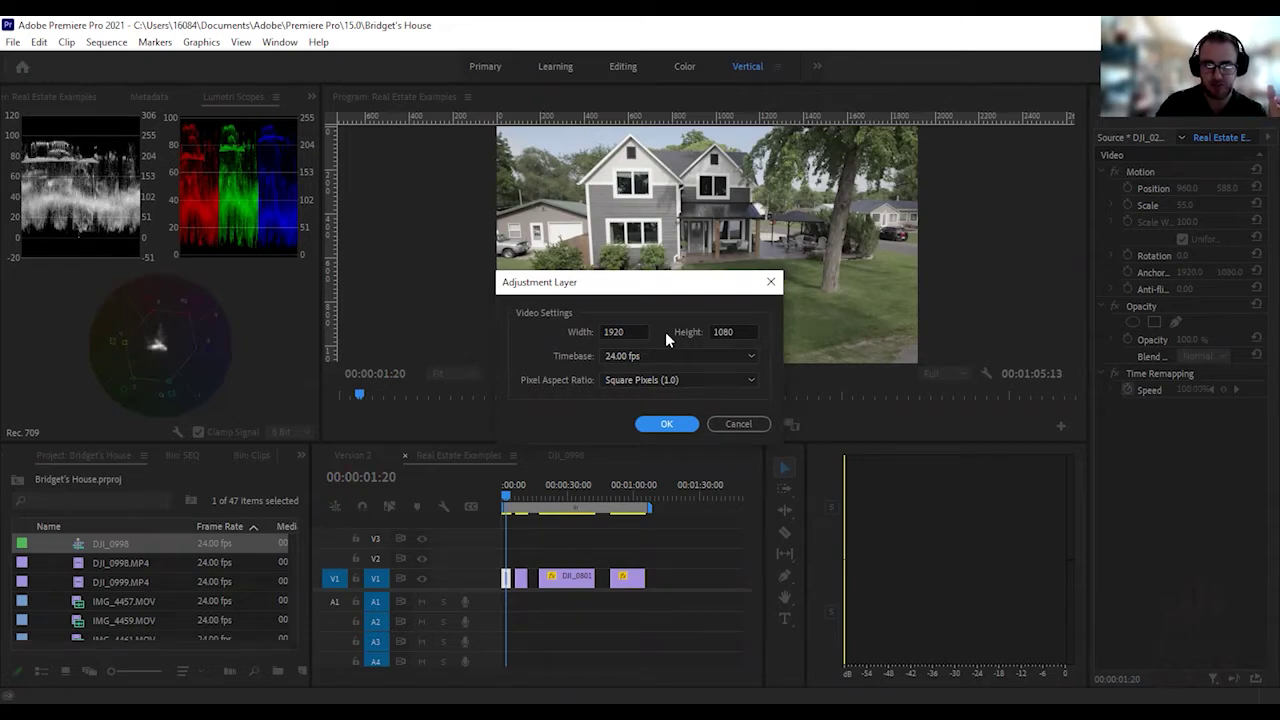
click(666, 424)
drag(126, 543, 644, 554)
Split the V2 adjustment layer with the Razor tool so each clip on V1 has its own segment.
key(c)
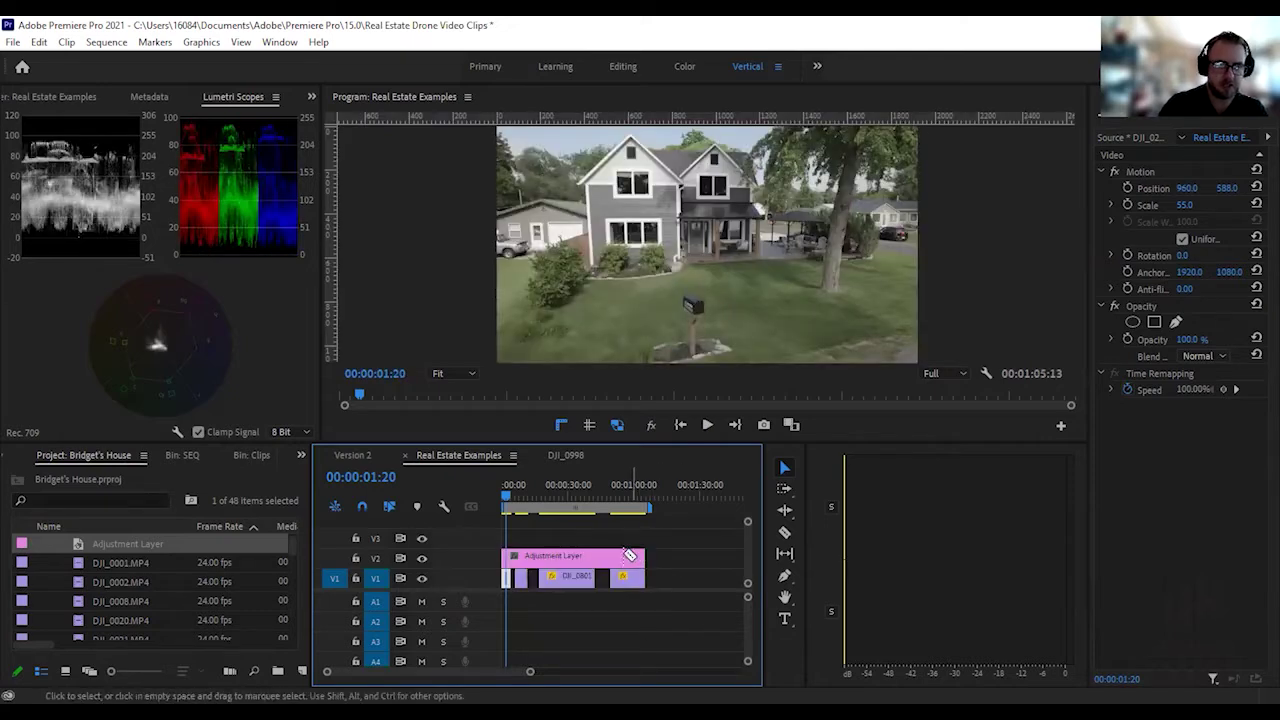
click(536, 555)
click(605, 556)
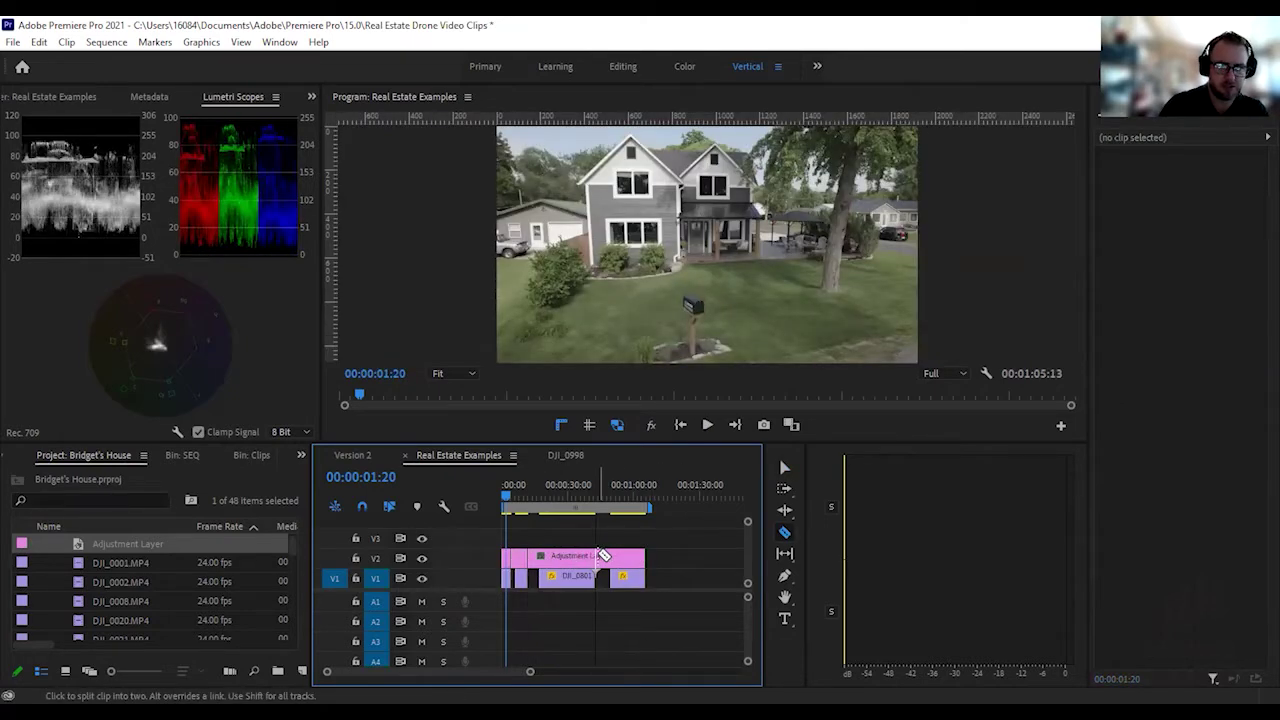
key(v)
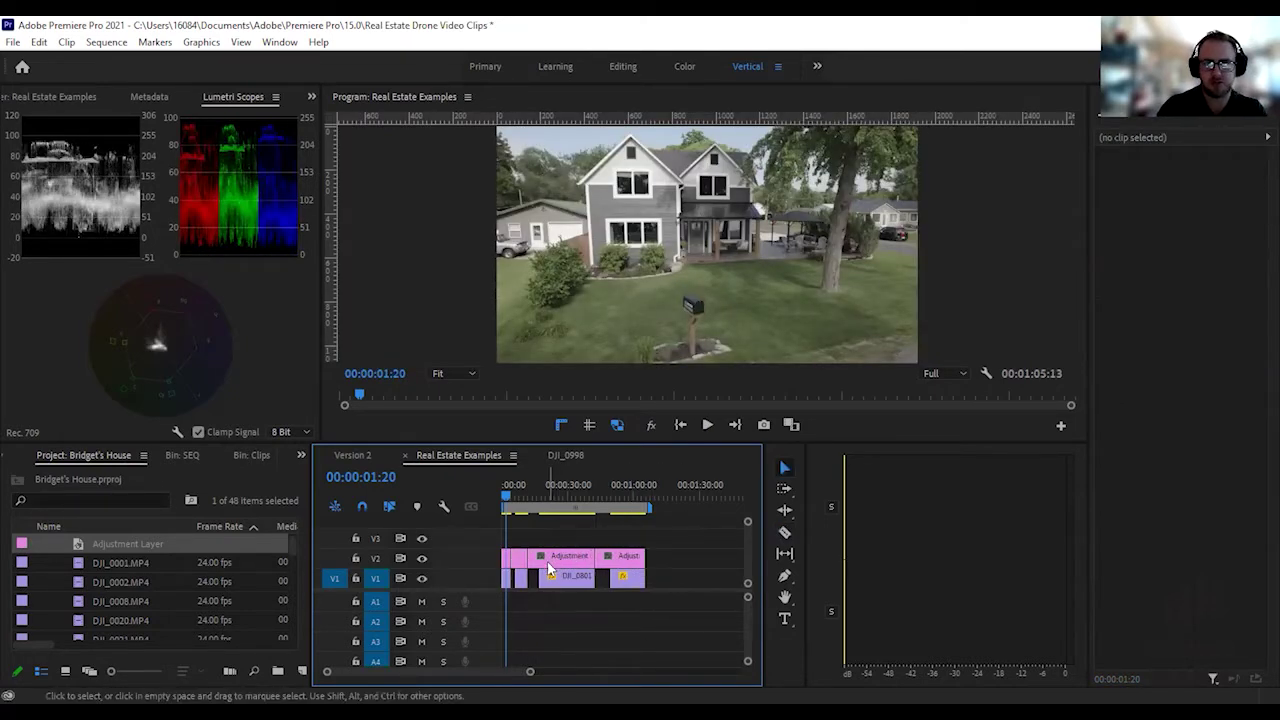
Show the Lumetri Color controls for the first adjustment layer segment and find the Lumetri Color effect by searching "lumetri colo".
click(507, 563)
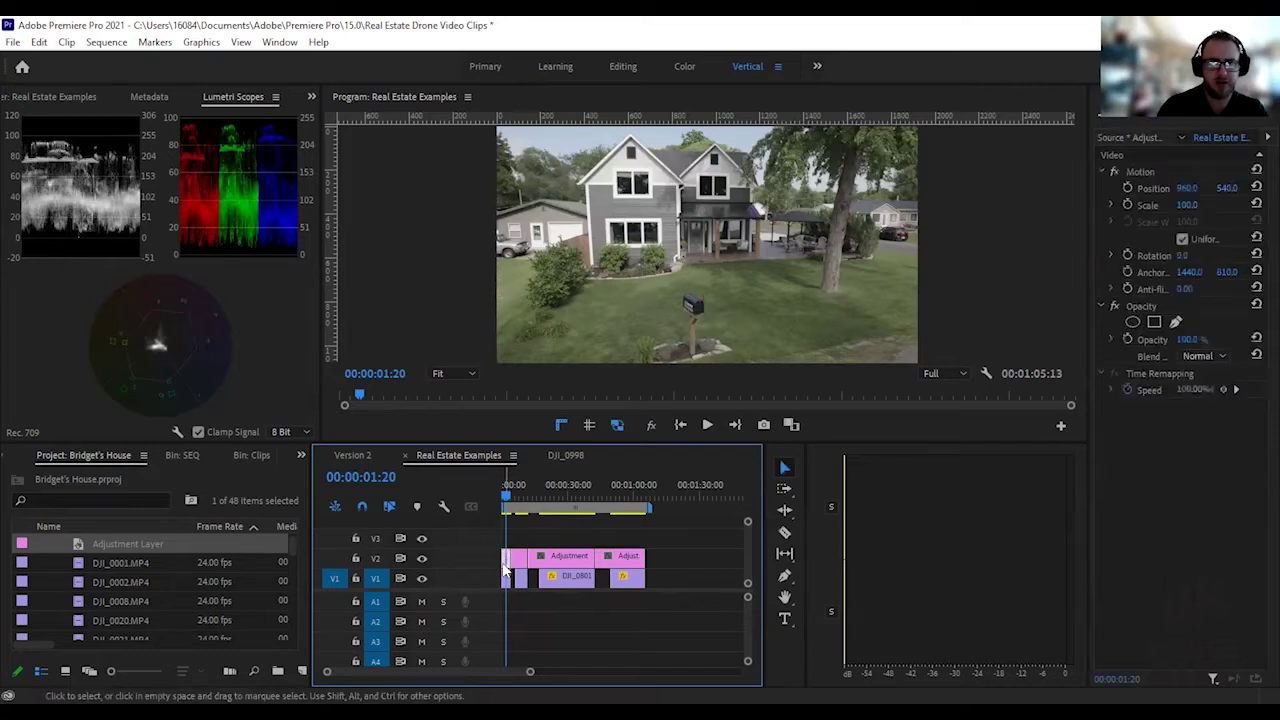
click(1258, 132)
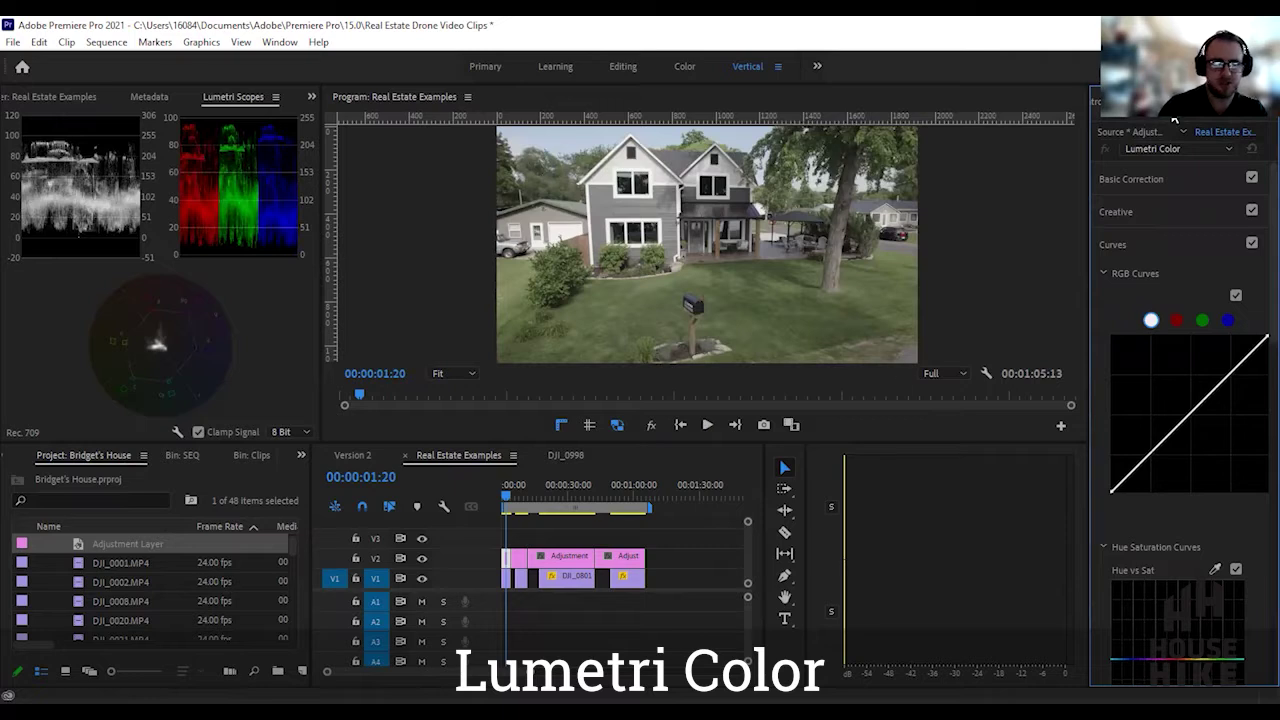
click(301, 457)
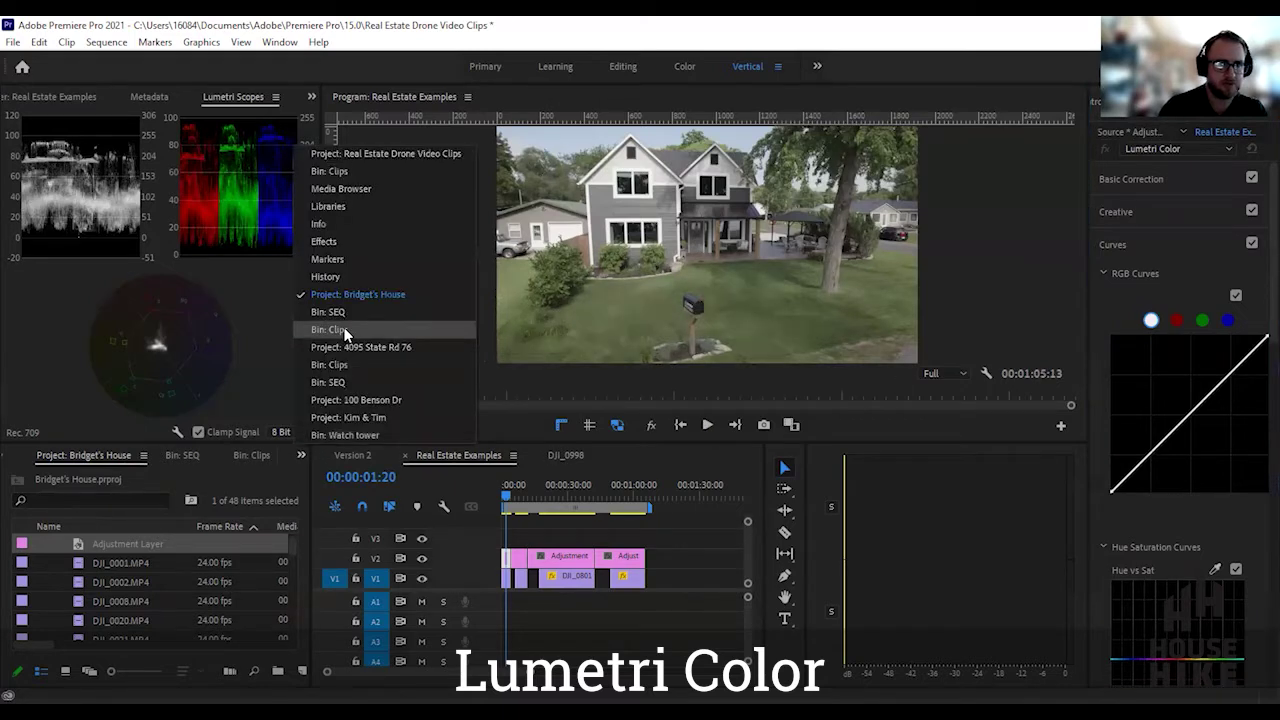
click(318, 244)
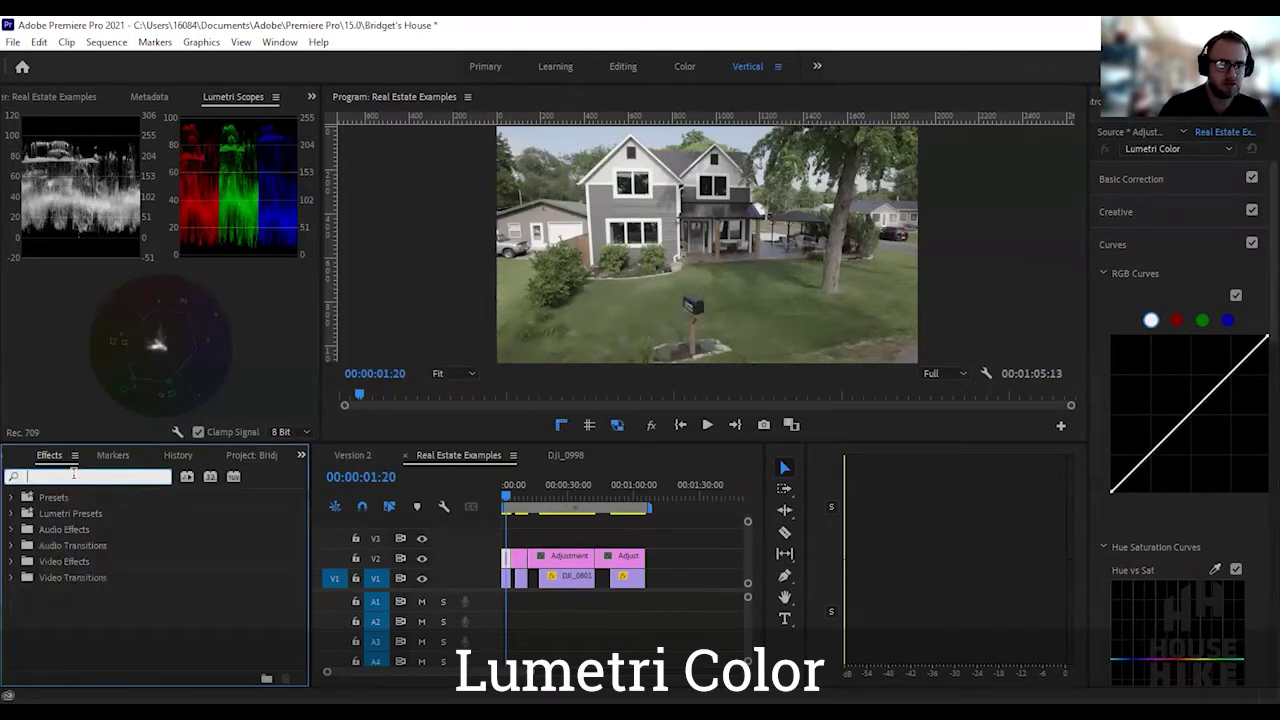
text(lum)
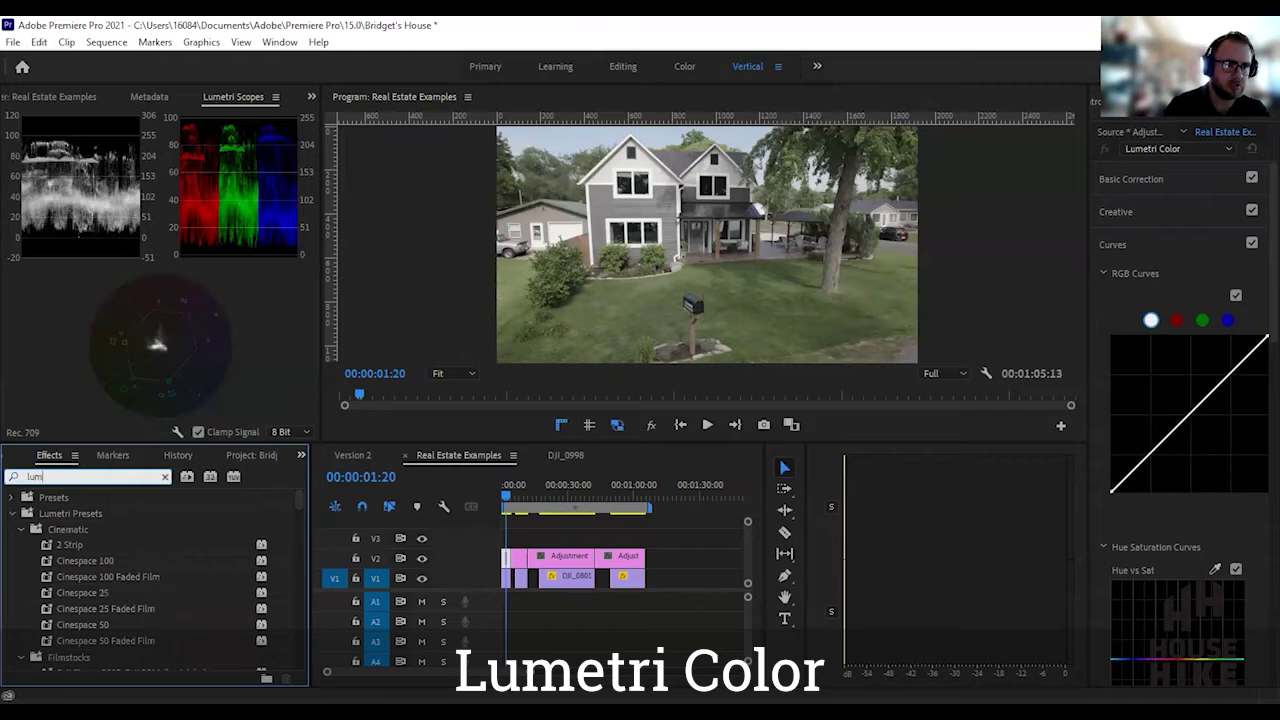
text(etri colo)
click(84, 594)
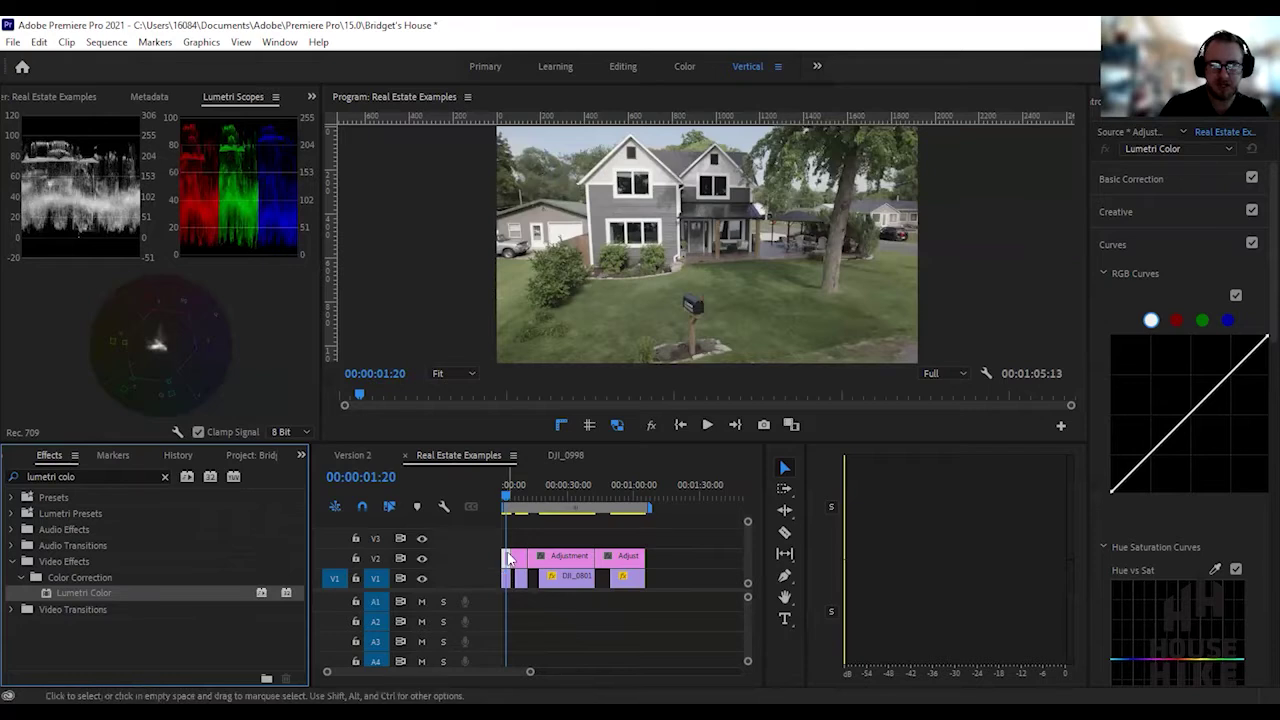
click(510, 558)
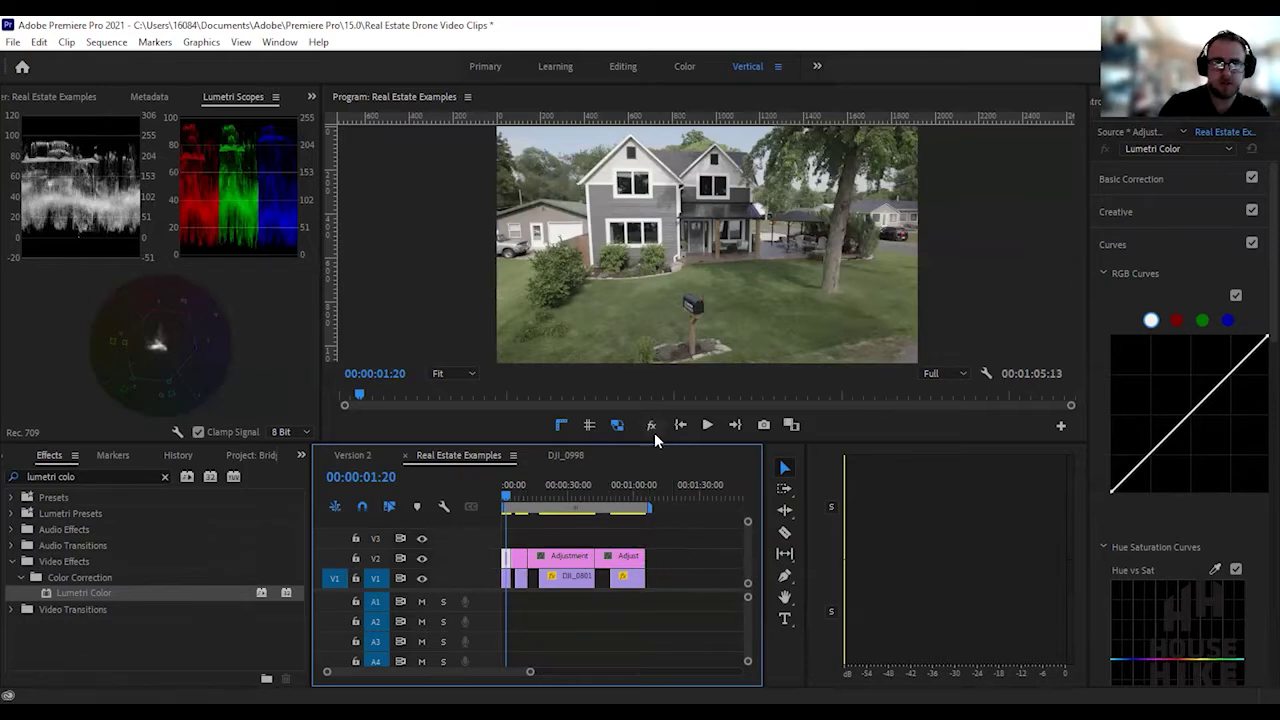
Enlarge the program preview and widen the Lumetri Color area with its Basic Correction section expanded.
drag(658, 445, 680, 509)
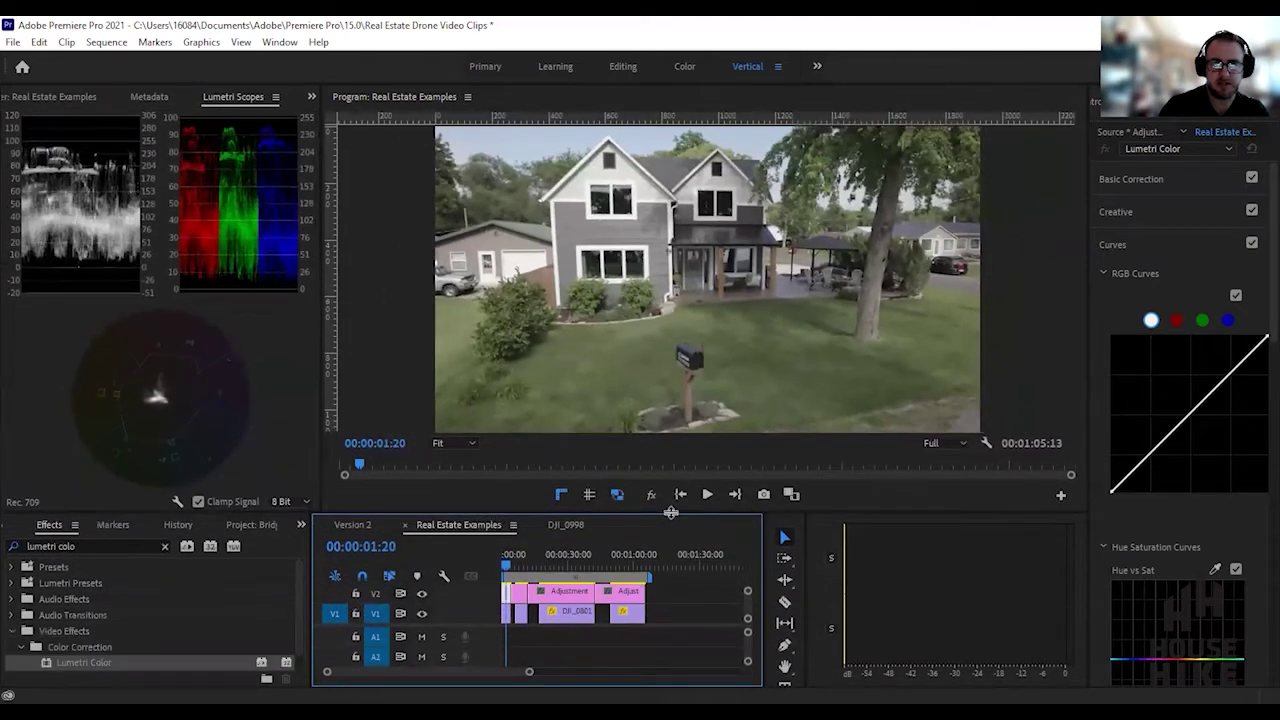
click(963, 446)
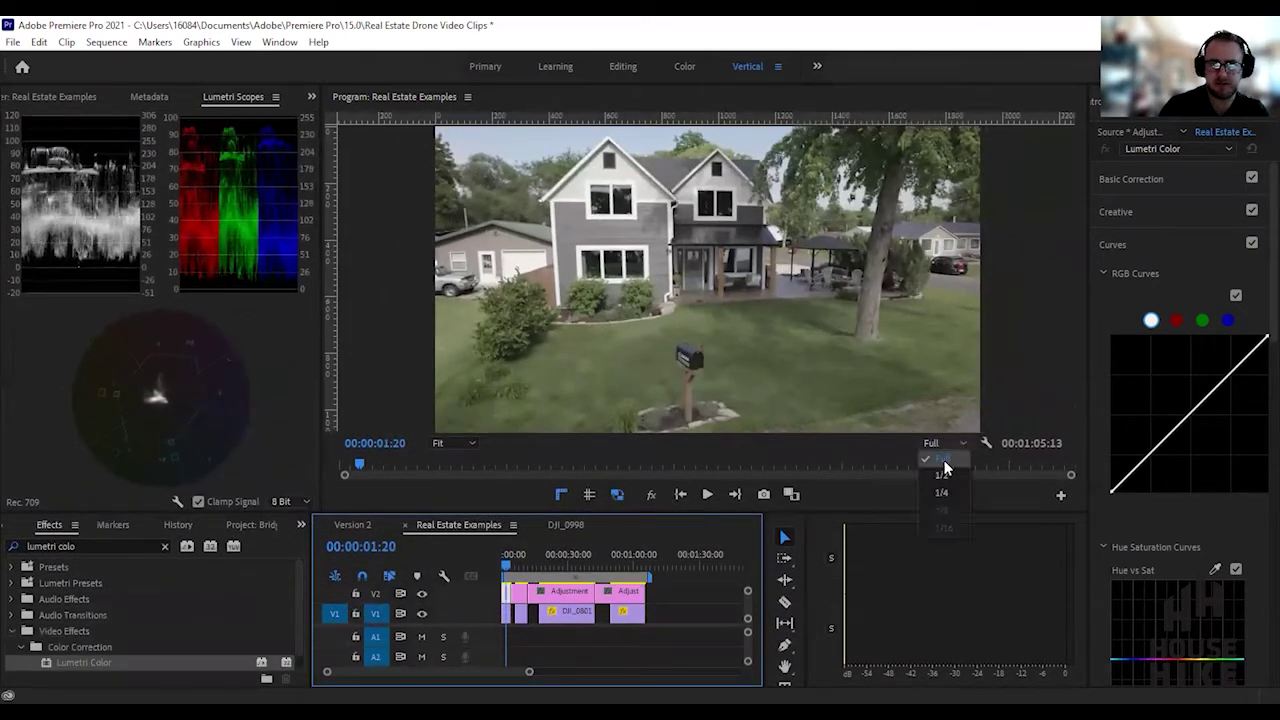
click(859, 447)
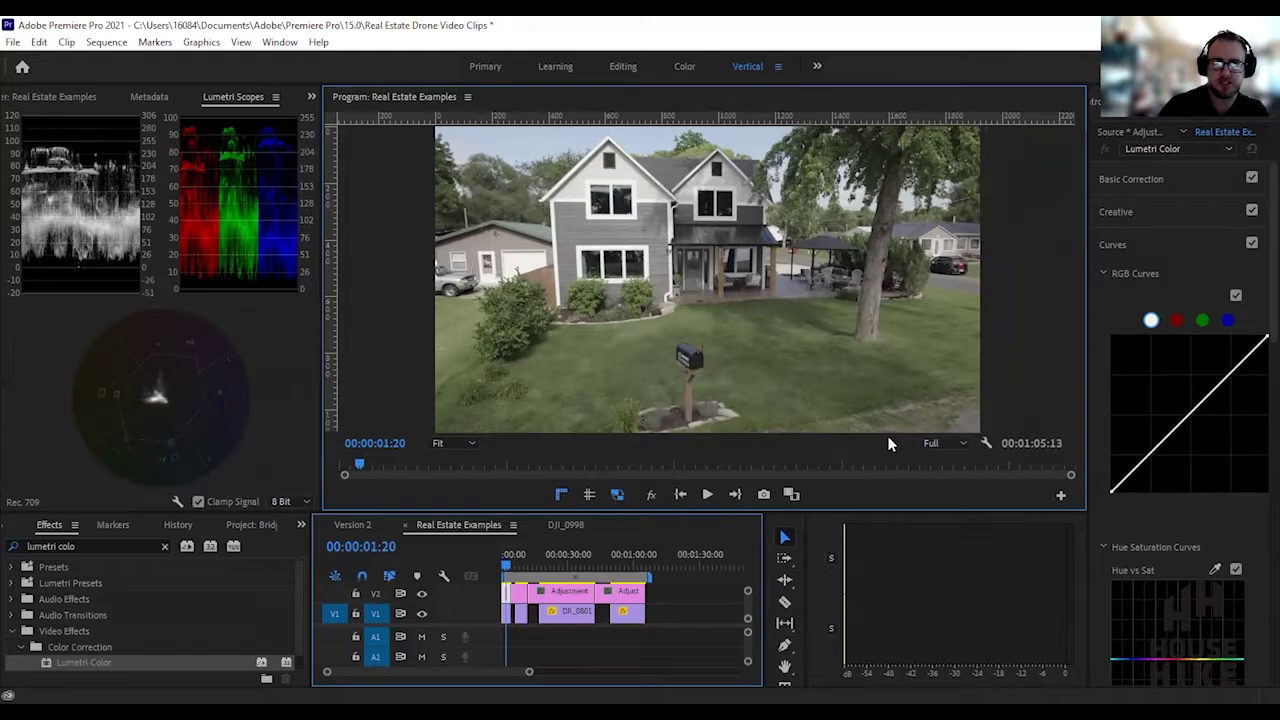
click(1188, 178)
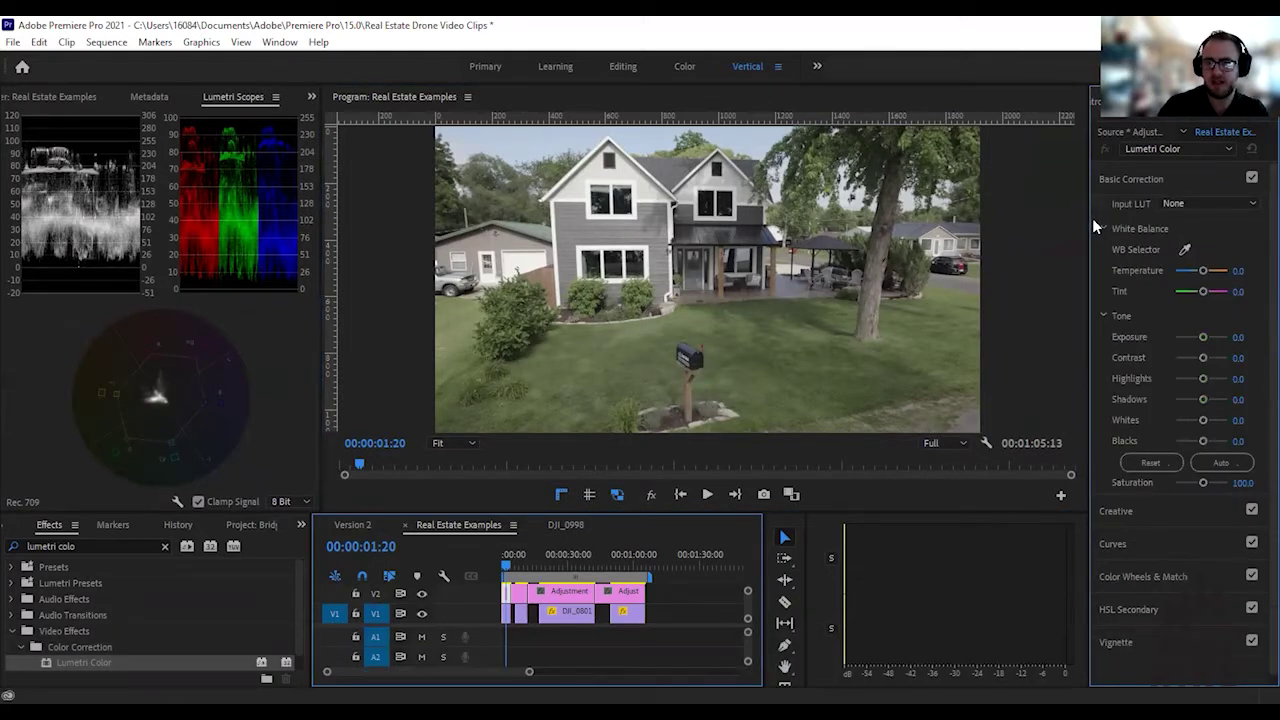
drag(1088, 220, 951, 237)
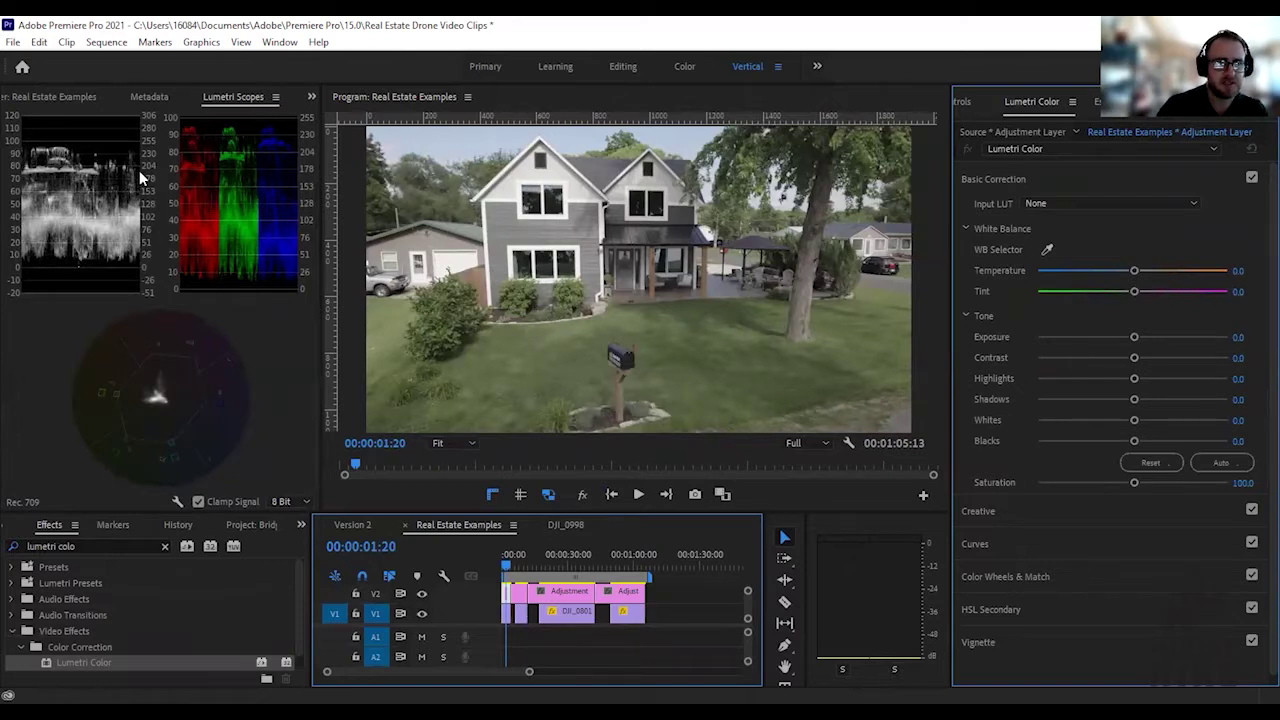
Check whether Lumetri Scopes and Lumetri Color are enabled in the workspace's list of windows.
click(311, 97)
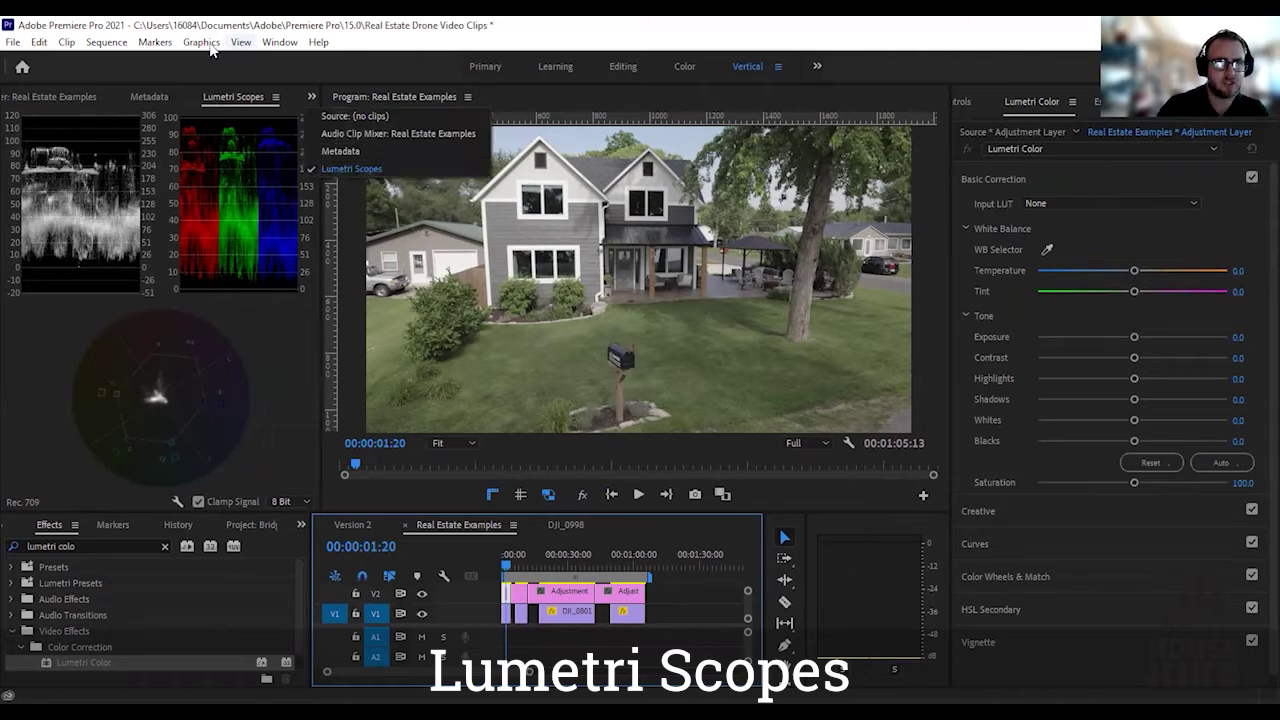
click(276, 44)
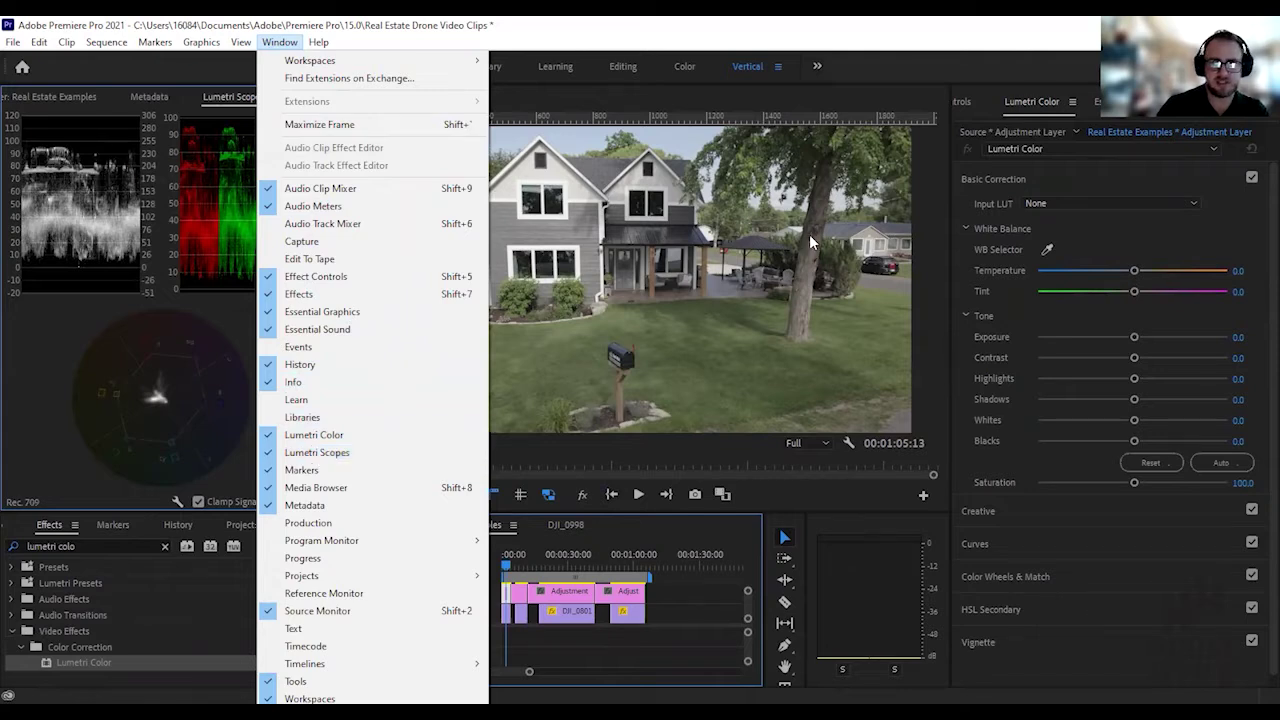
click(1158, 173)
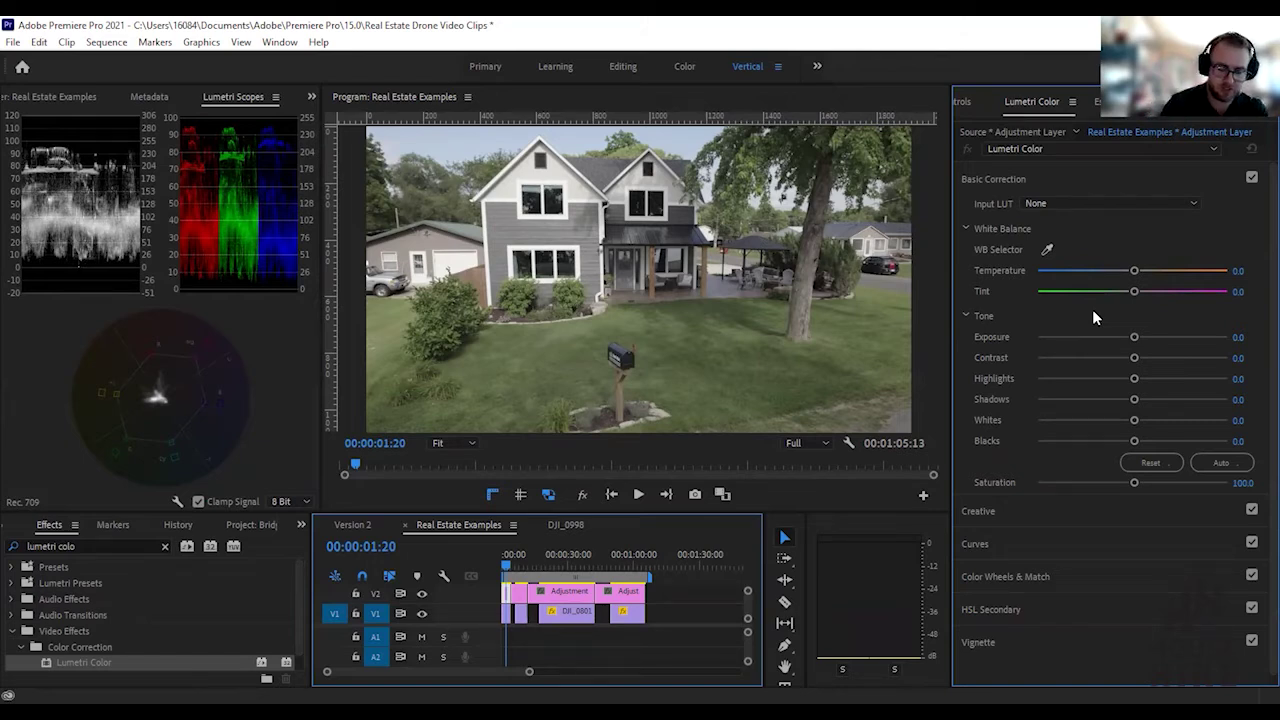
Set the first adjustment layer segment's contrast to 40 and highlights to -30 in Basic Correction.
click(1240, 360)
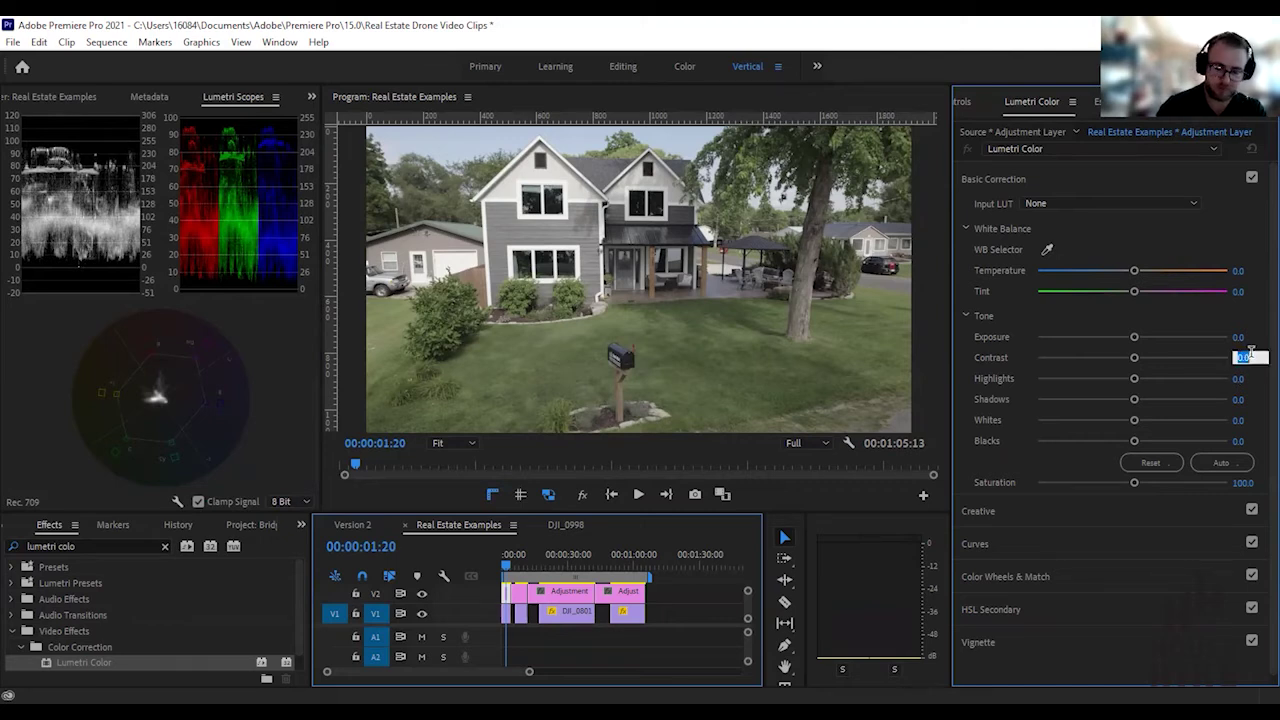
text(40)
key(Return)
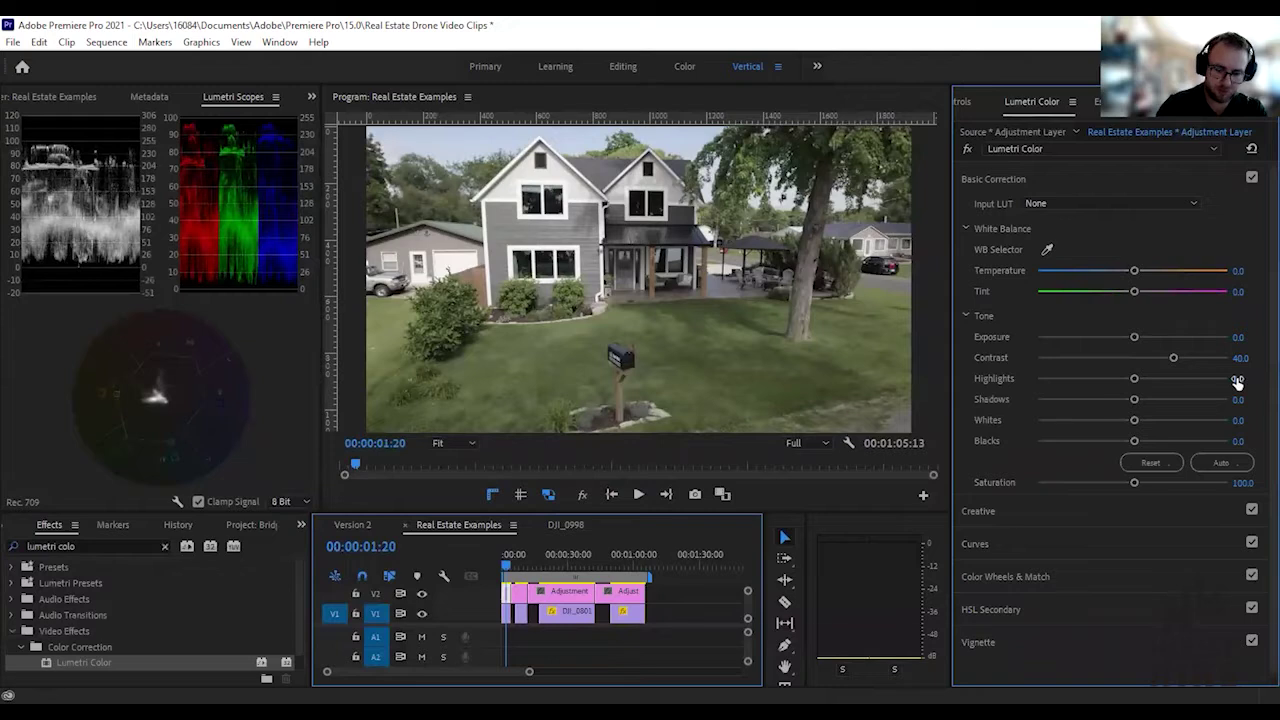
click(1238, 379)
text(-)
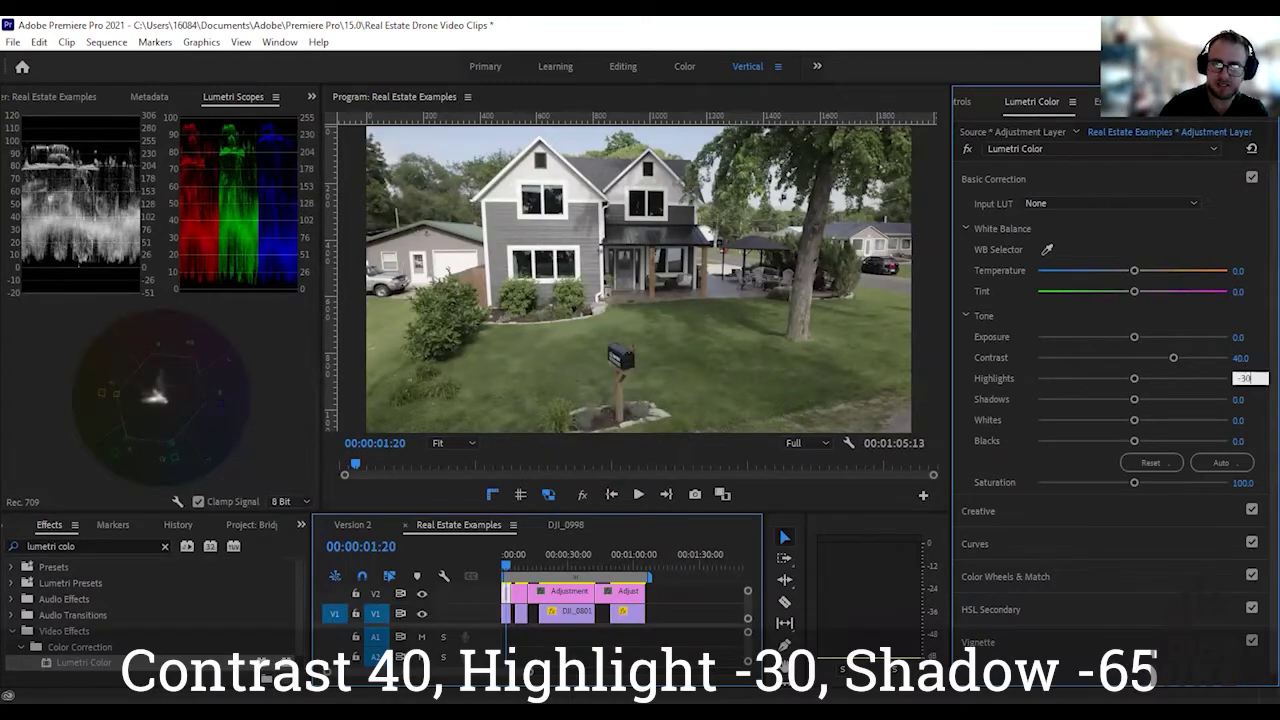
text(30)
key(Return)
Set the shadows to -65 and the whites to -15 for the same adjustment layer segment.
click(1245, 398)
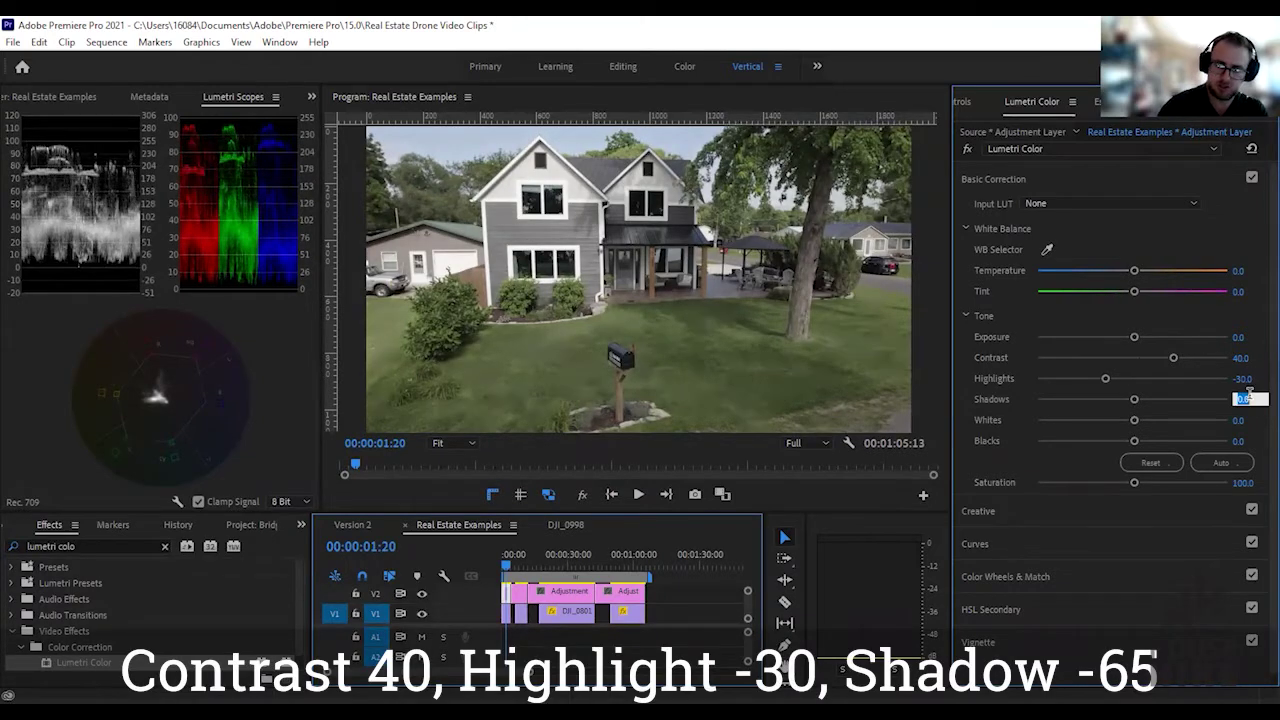
text(-65)
key(Return)
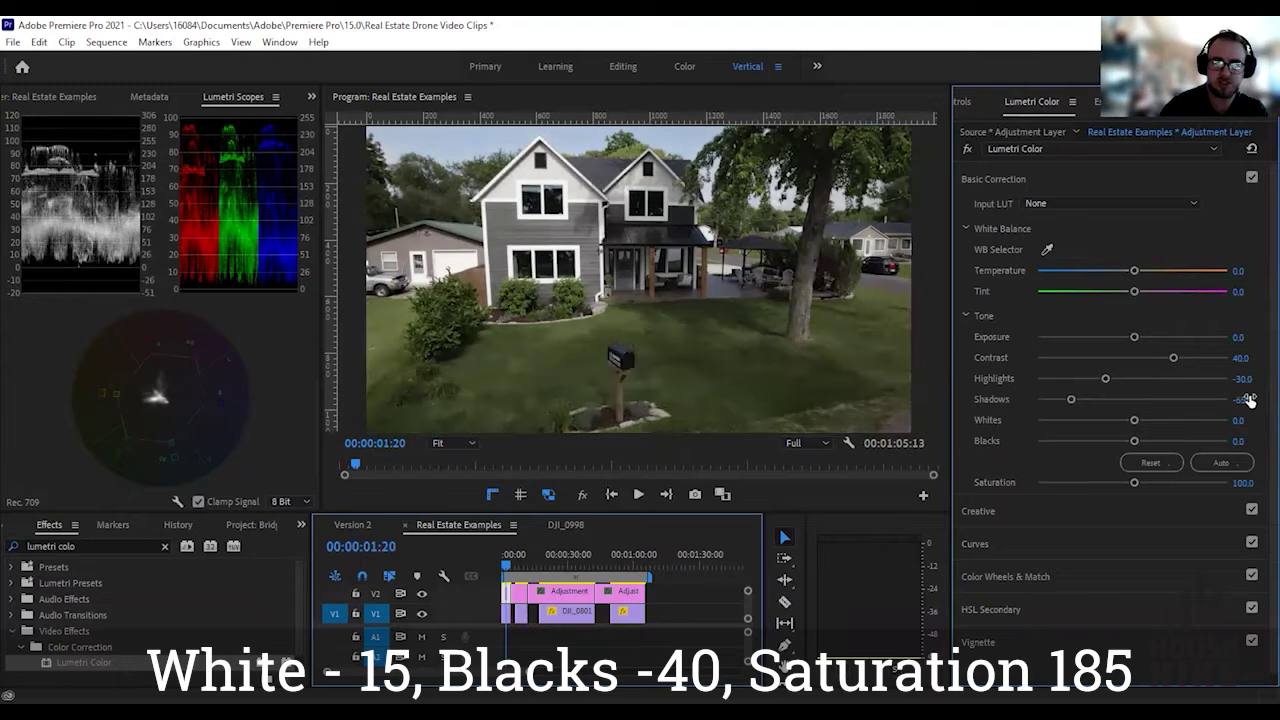
click(1245, 419)
text(-)
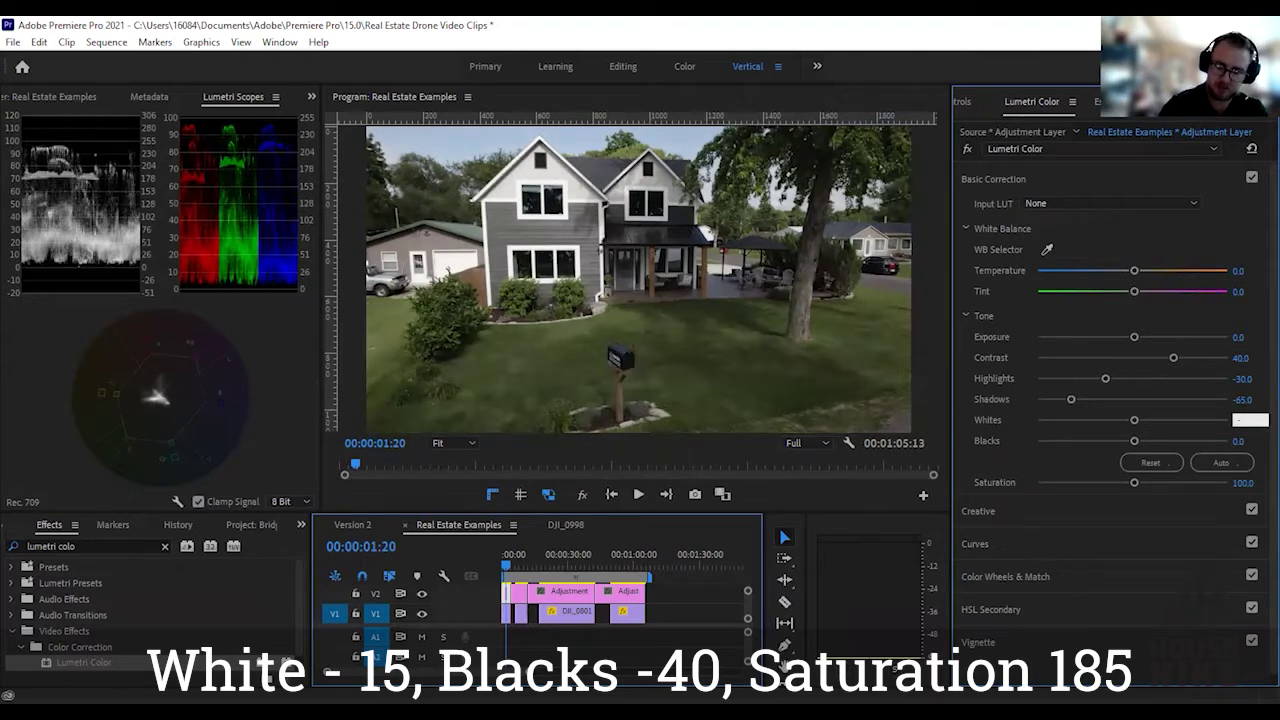
text(15)
key(Return)
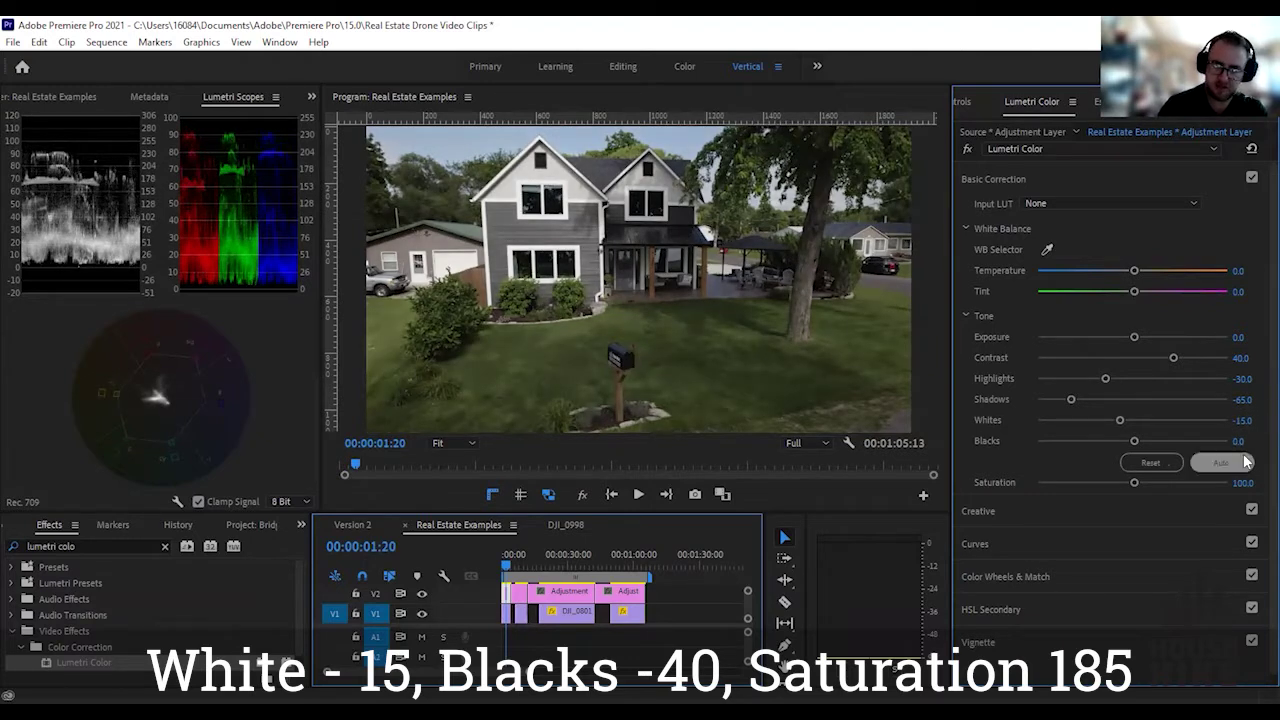
Set the blacks to -40 and the saturation to 185 for the adjustment layer segment.
click(1244, 440)
text(-40)
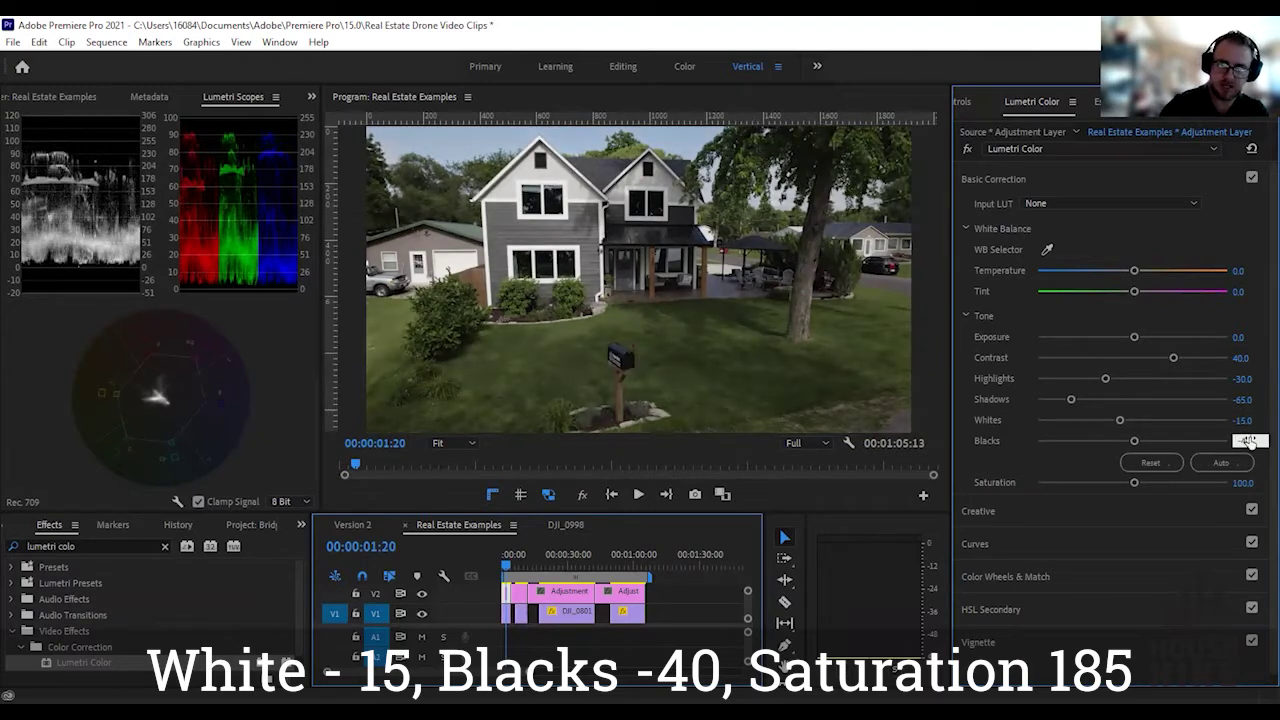
key(Return)
click(1246, 483)
text(185)
key(Return)
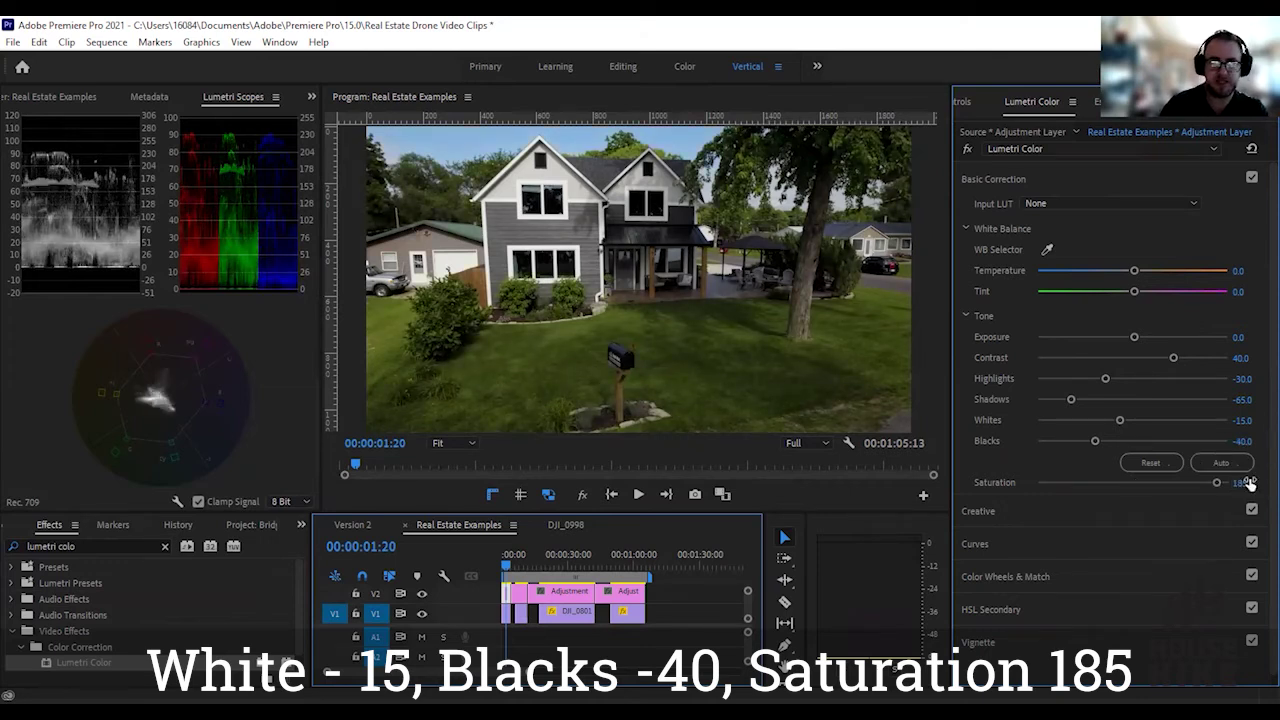
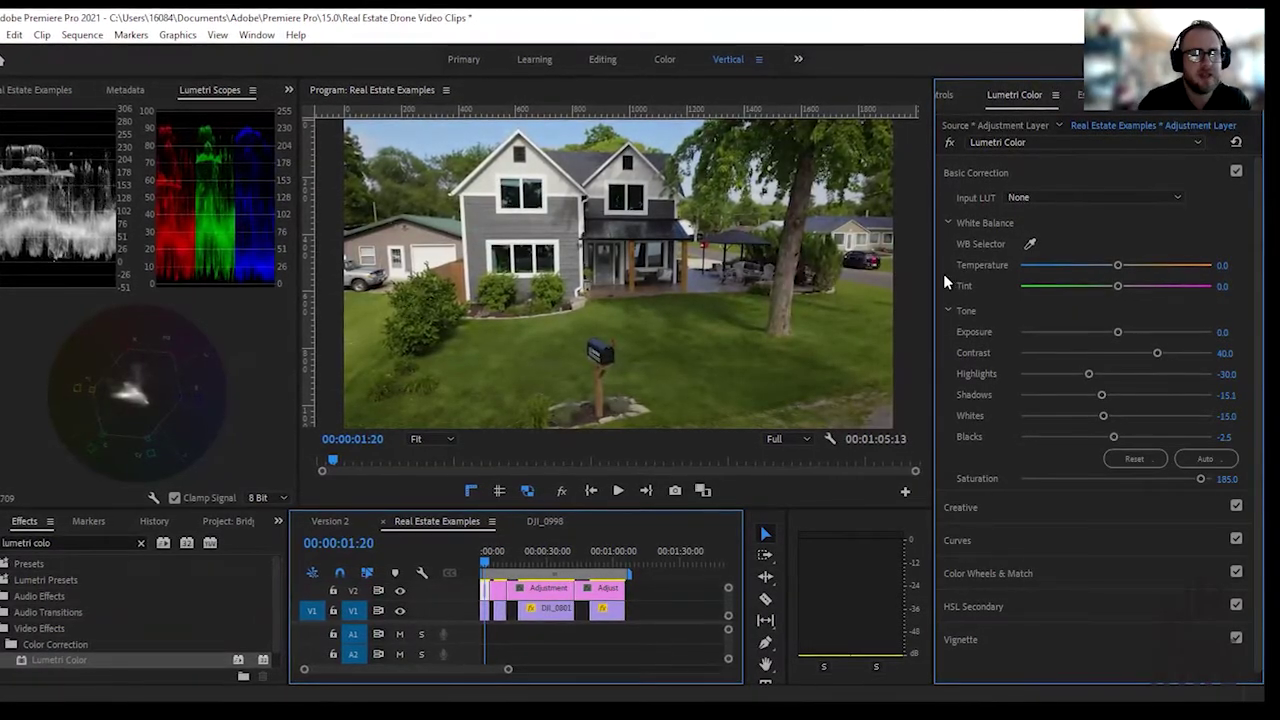
Set the adjustment layer segment's exposure to 0.2 in Basic Correction.
click(1225, 332)
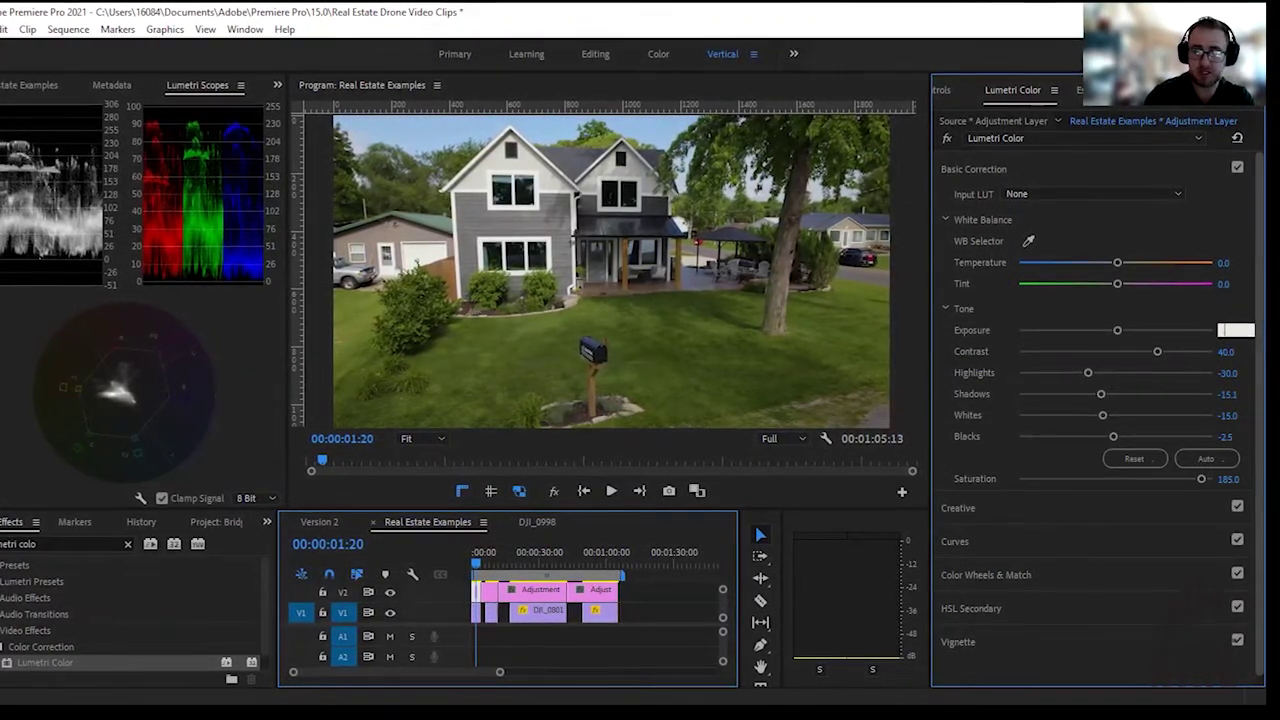
text(0.3)
key(Return)
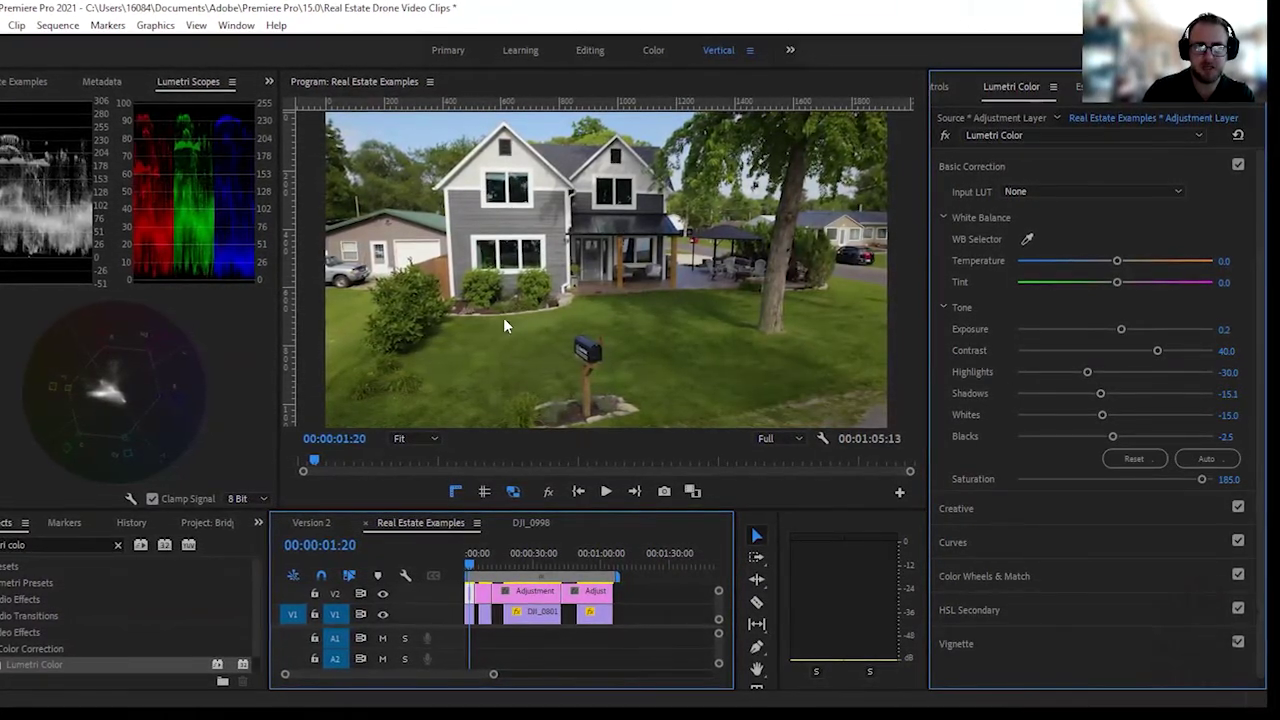
Compare the first frame with Basic Correction off and on, and play the graded sequence from the start.
drag(469, 567, 462, 570)
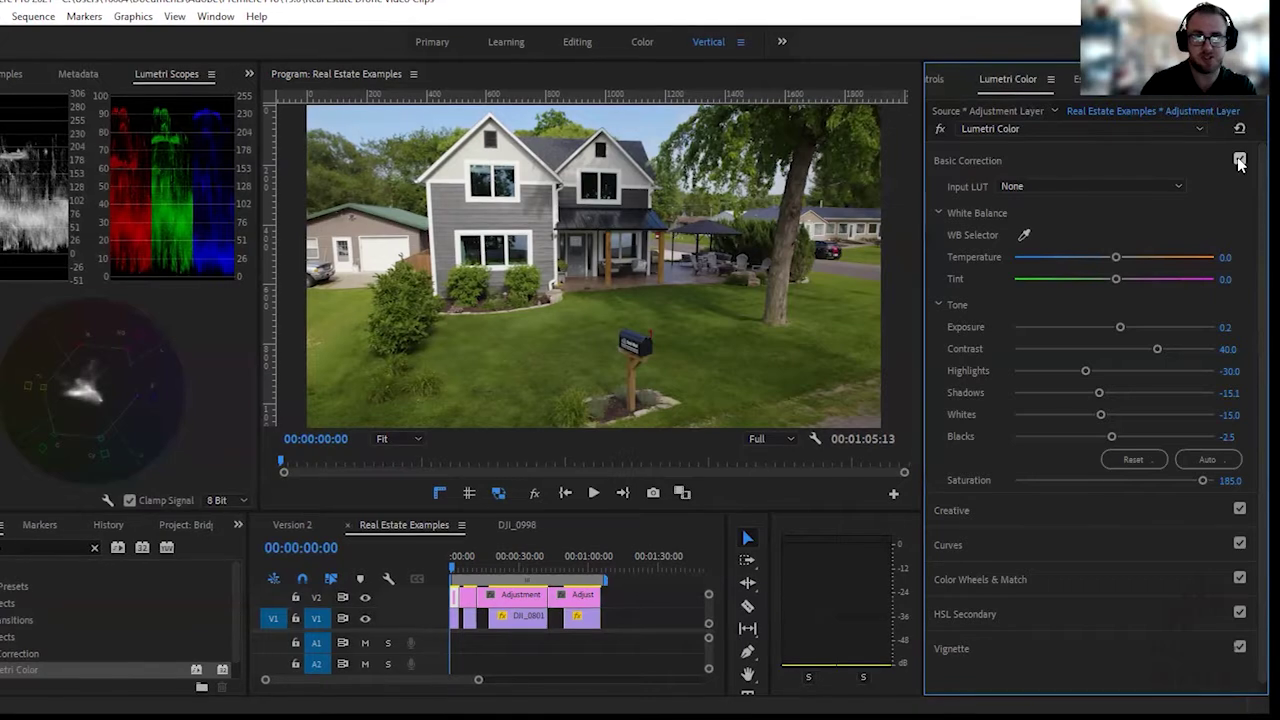
click(1239, 160)
click(1239, 160)
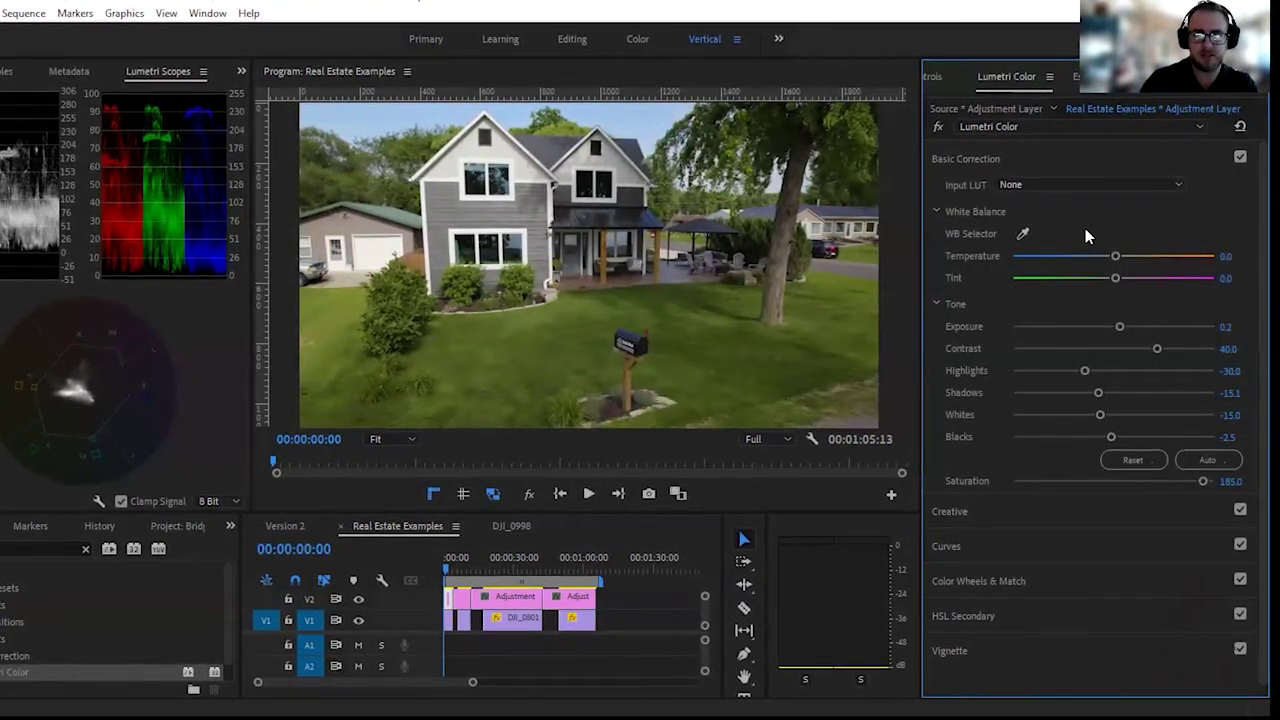
key(space)
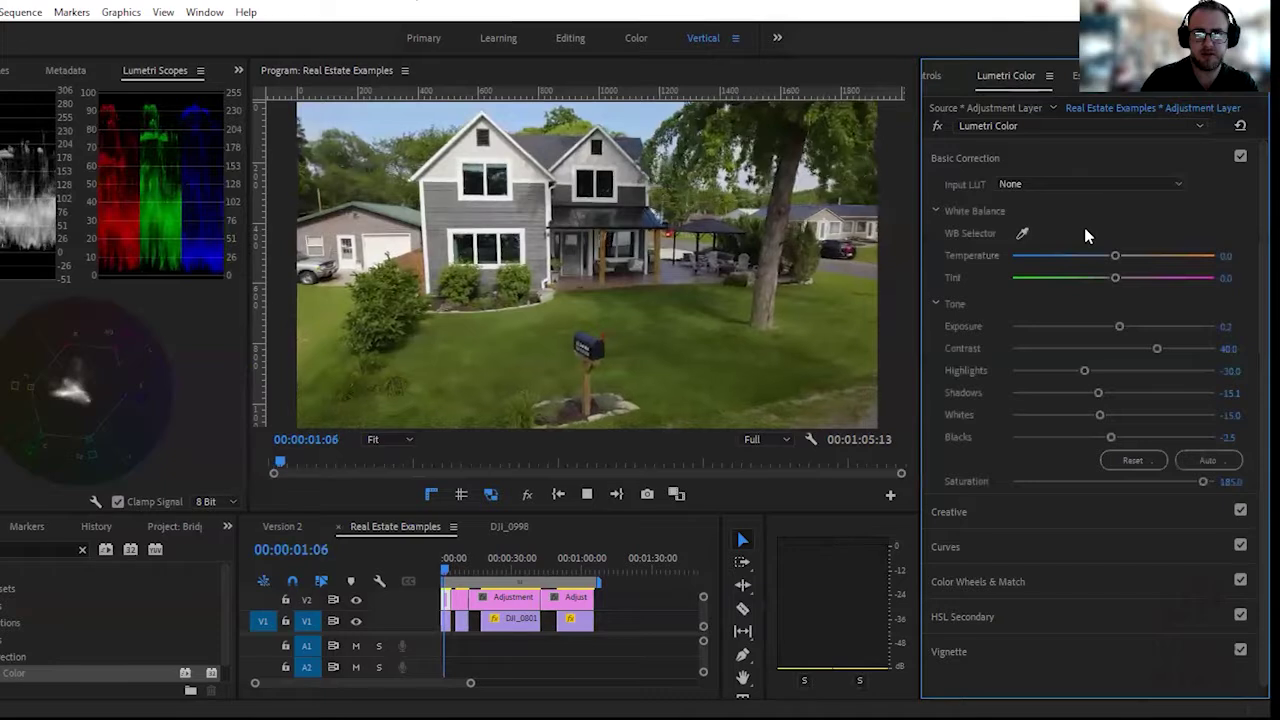
Stop playback and set the first house clip's scale to 60 in its Motion settings.
key(space)
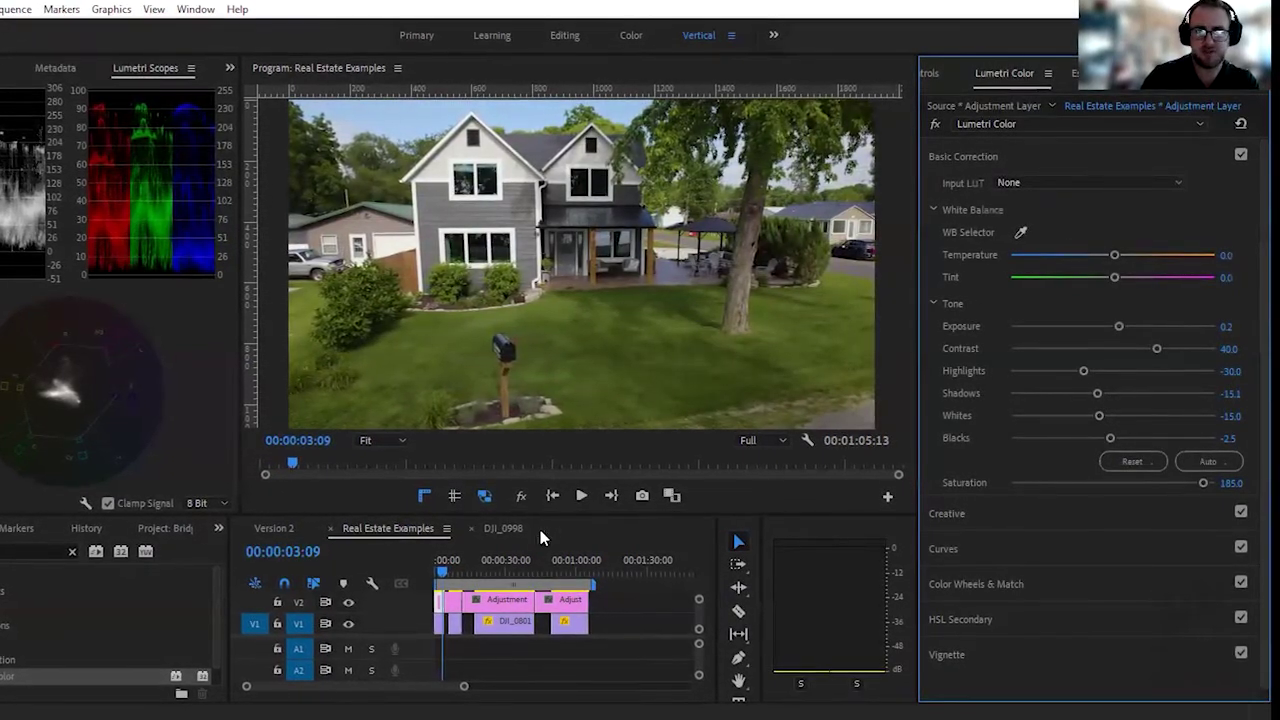
click(928, 76)
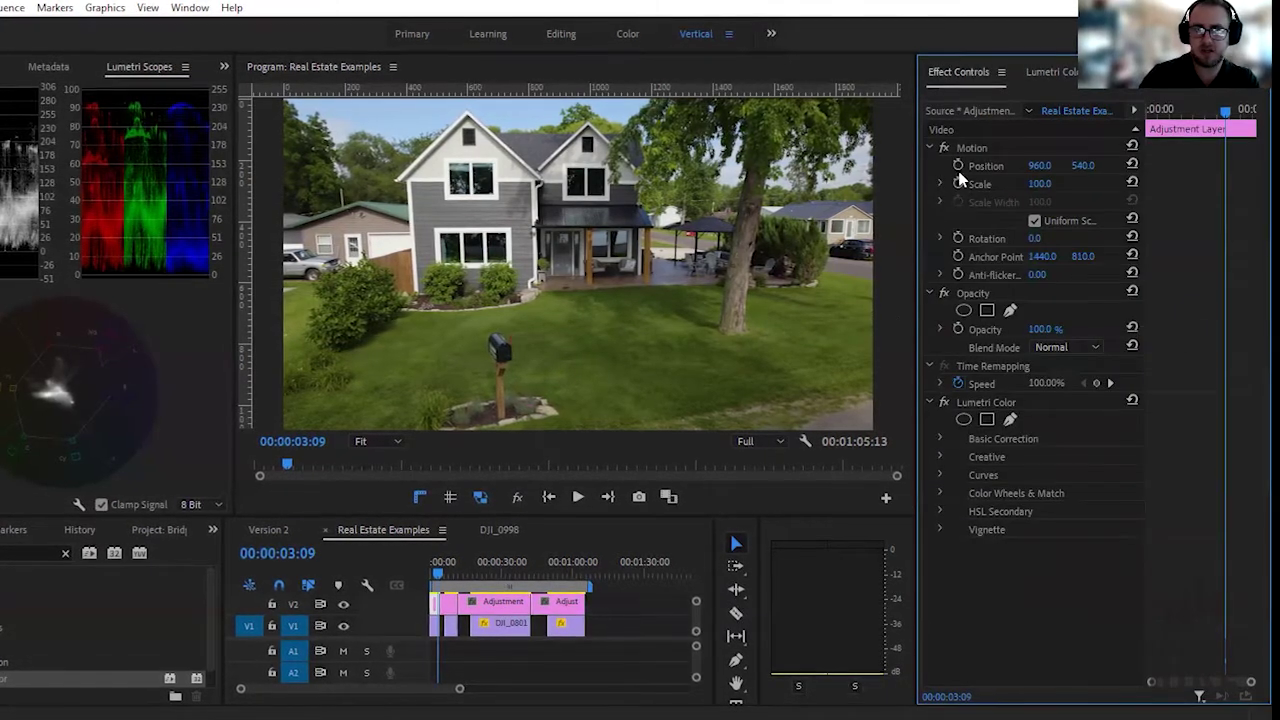
click(447, 625)
drag(1035, 184, 1045, 184)
click(1040, 184)
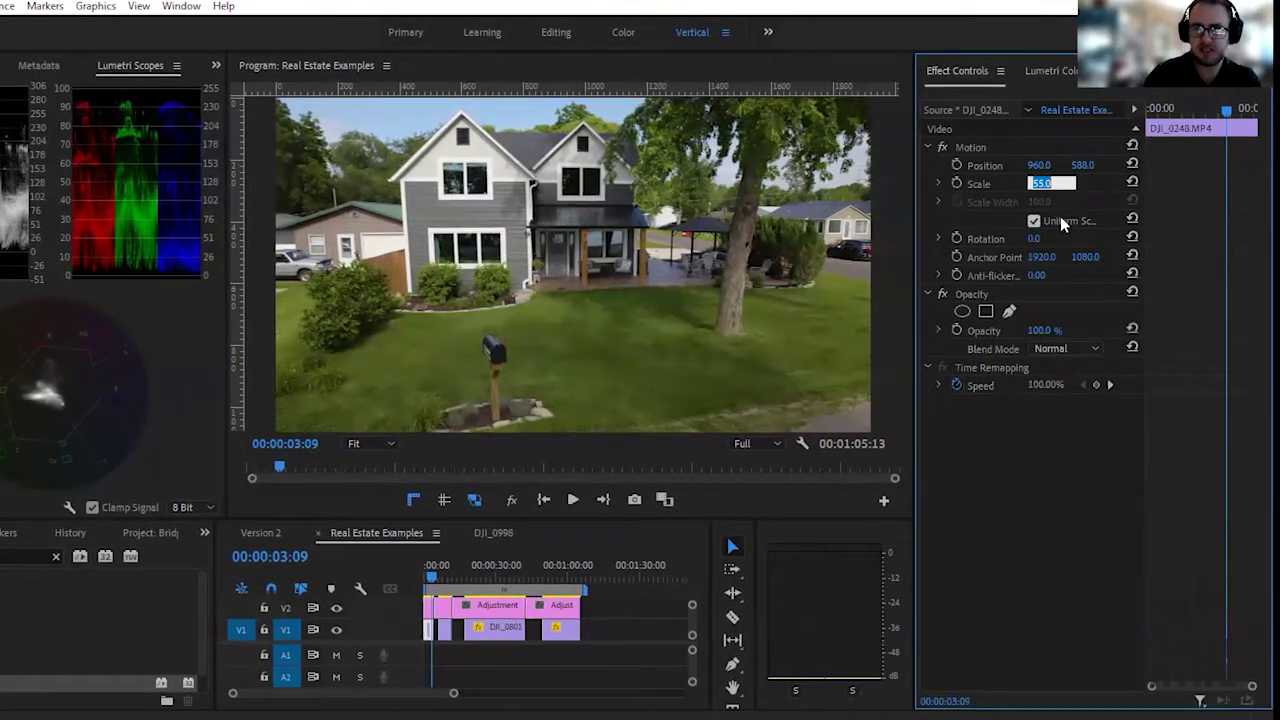
text(60)
key(Return)
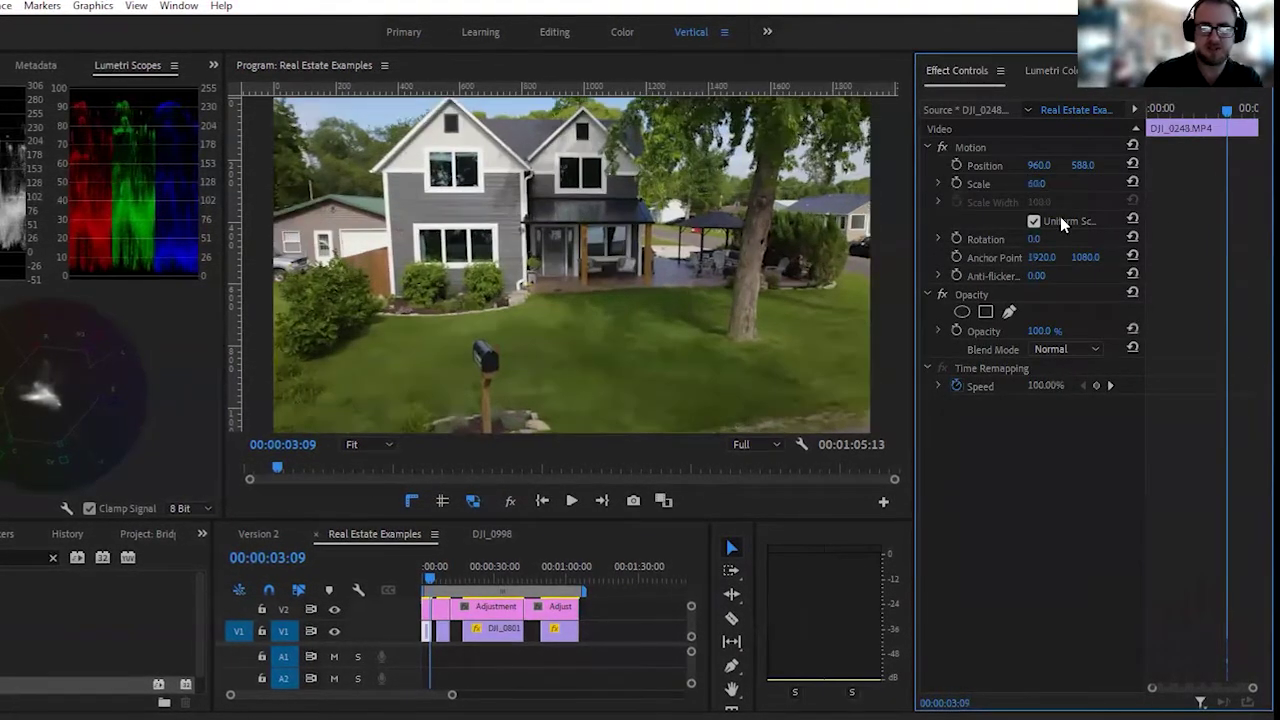
Reframe the first house clip by setting its vertical position to 643.
click(1043, 183)
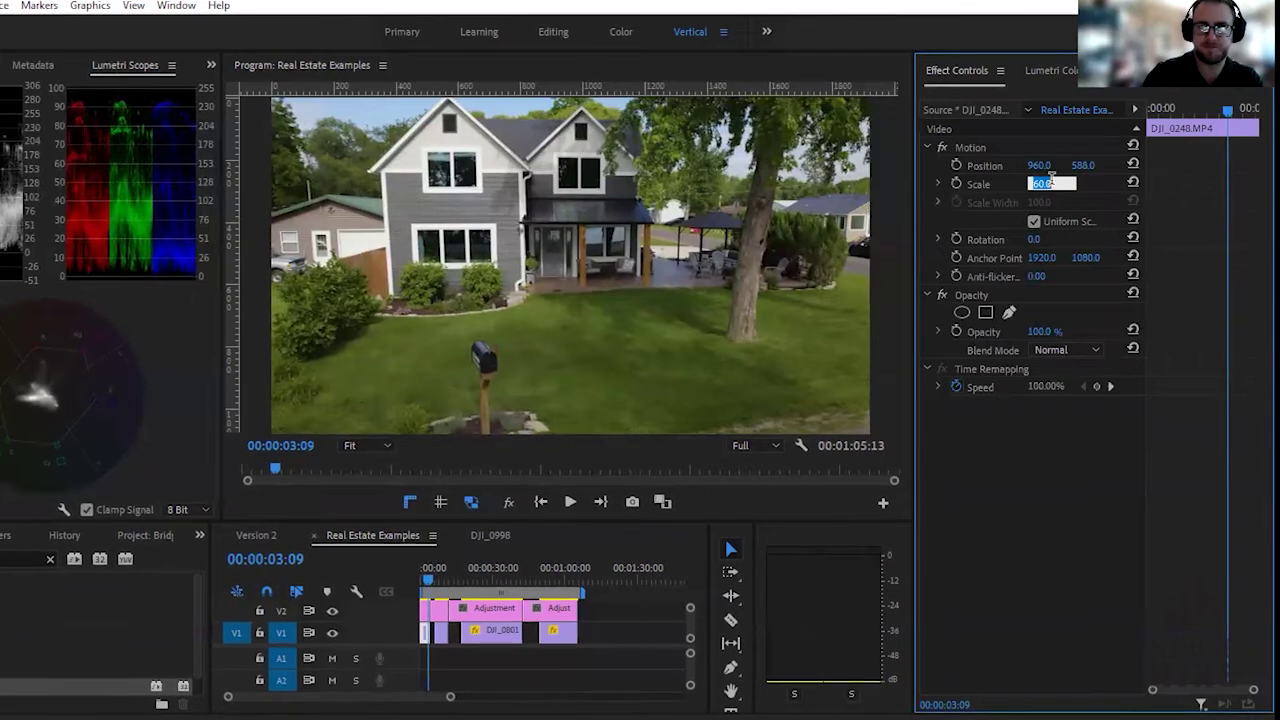
key(shift+Tab)
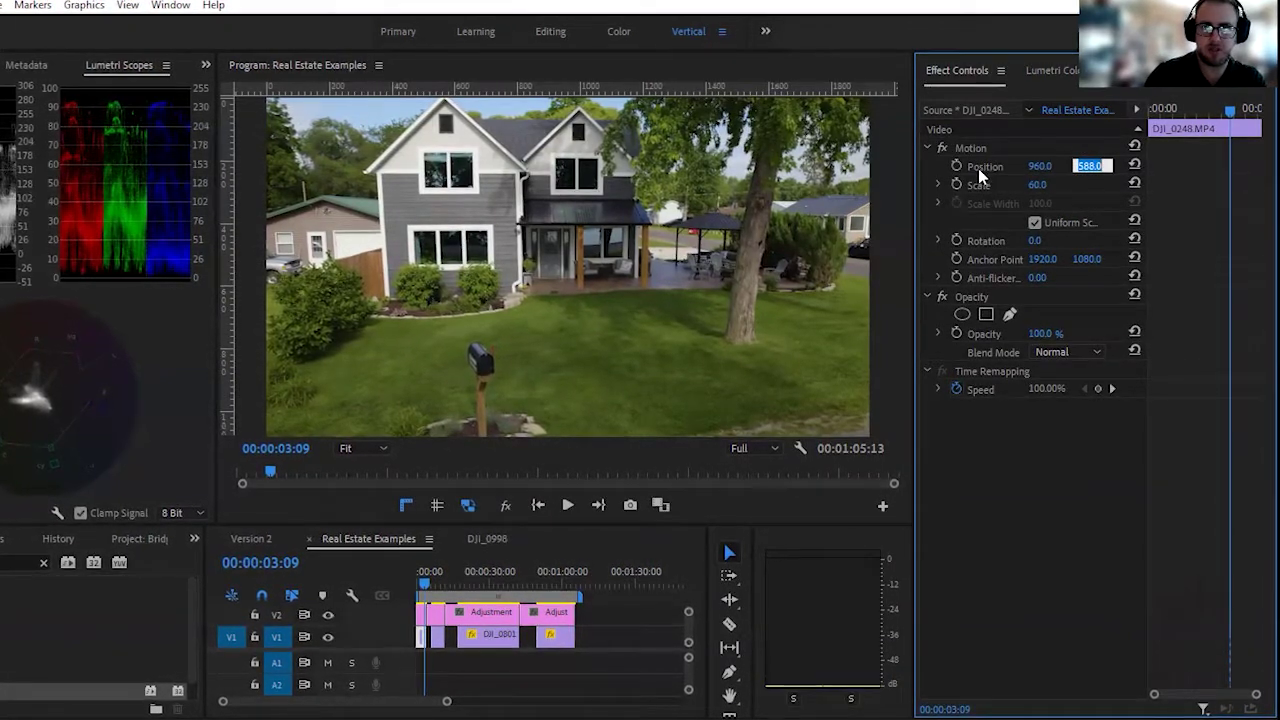
text(647)
key(Return)
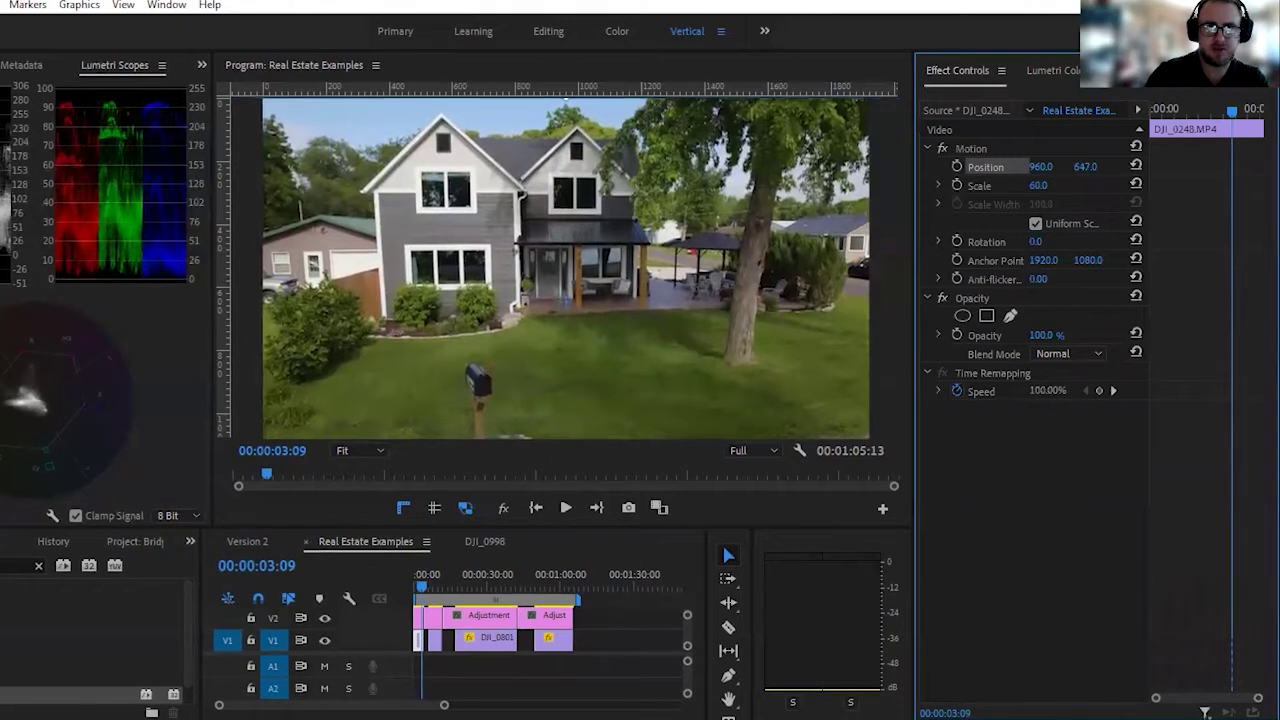
drag(1090, 166, 1068, 189)
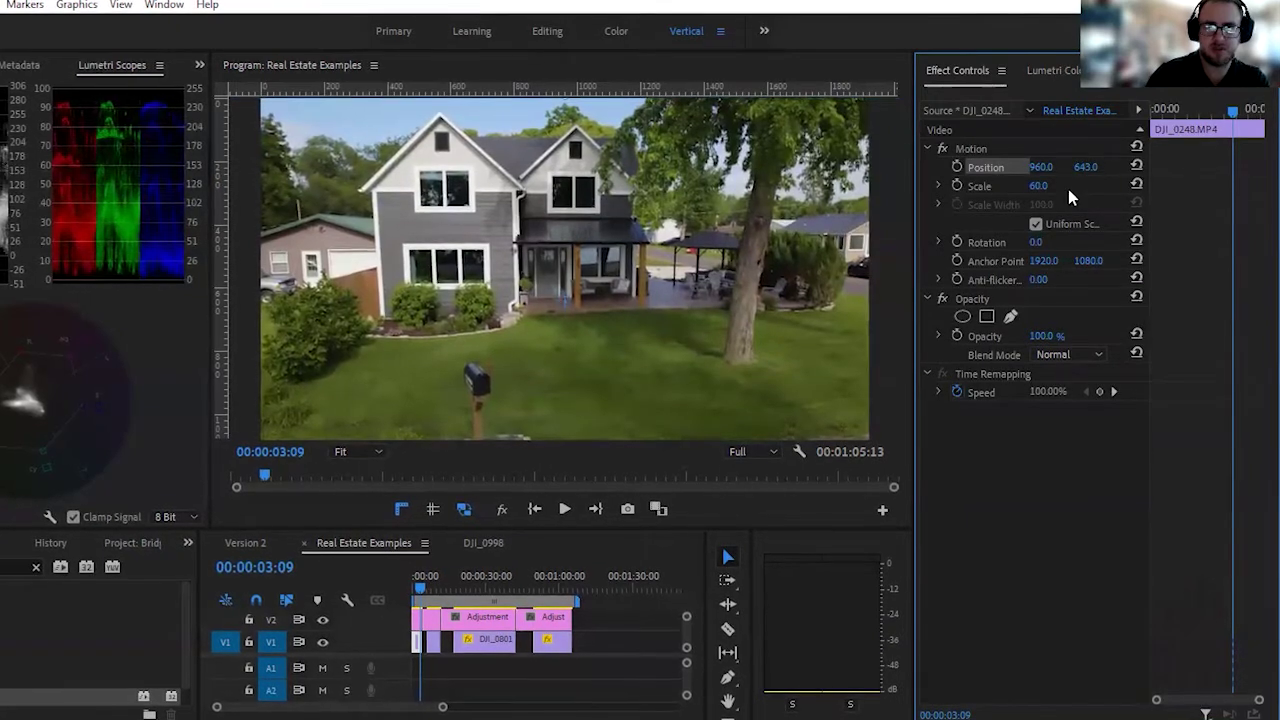
Play the reframed first clip from near its start to check the framing.
click(416, 598)
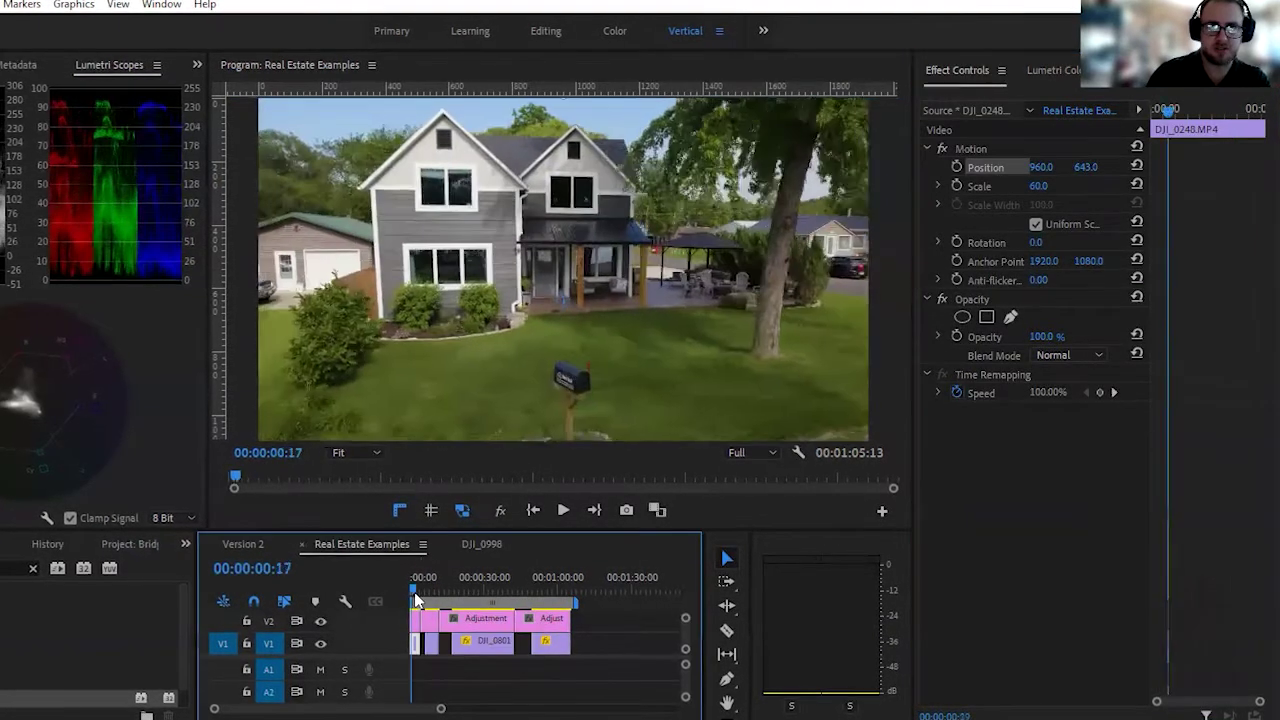
key(space)
click(408, 598)
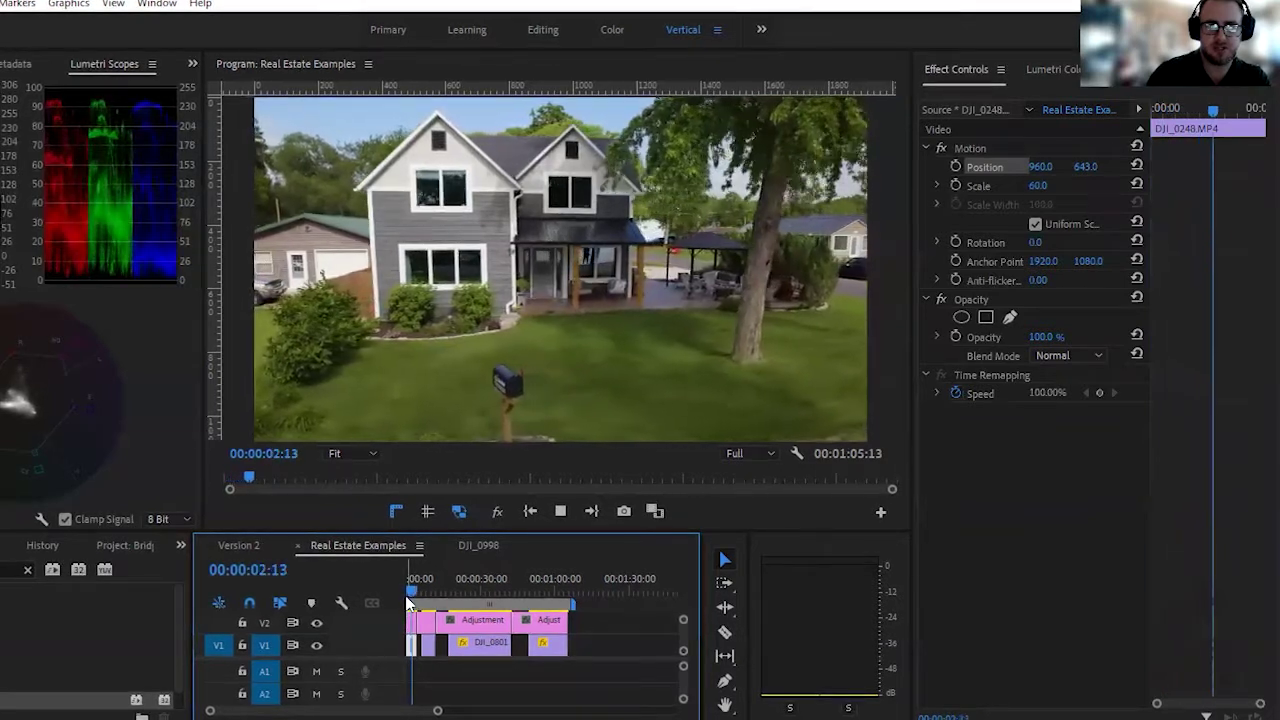
key(space)
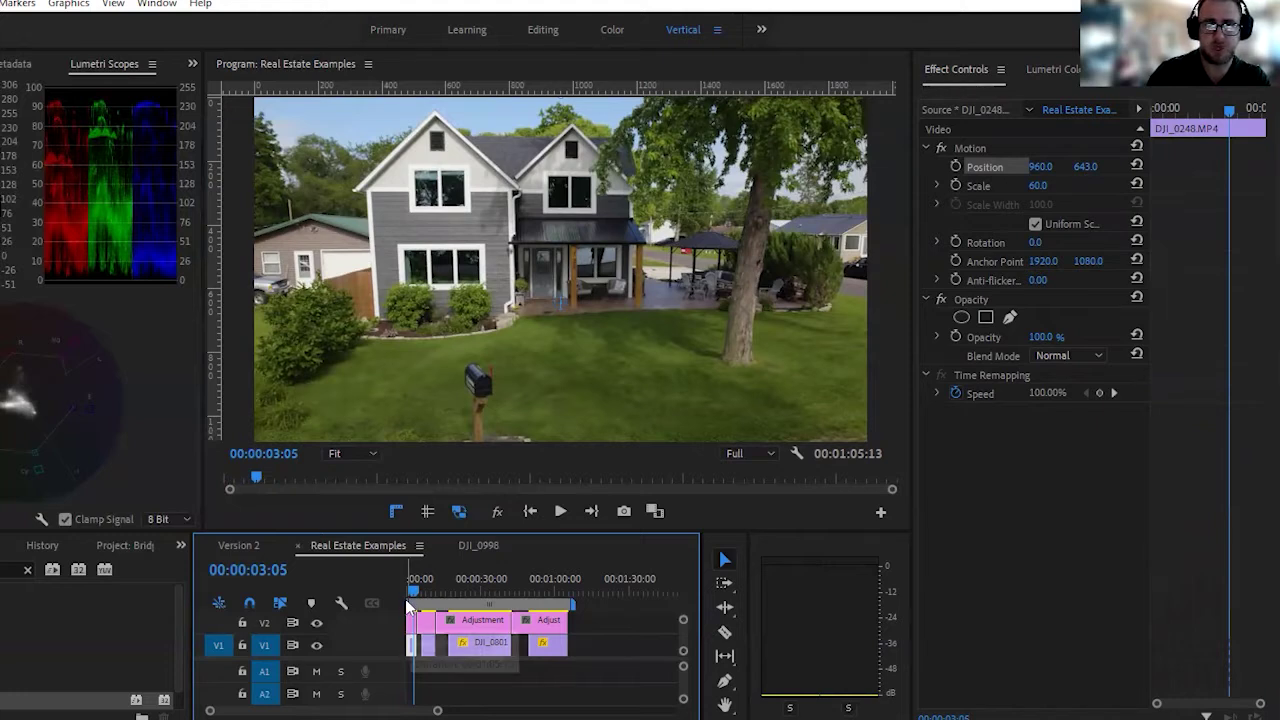
Set the contrast to 40 and the highlights to -30 for the adjustment layer segment over the second clip.
mouse_move(415, 595)
mouse_down()
mouse_move(434, 588)
mouse_move(425, 594)
mouse_up()
click(429, 625)
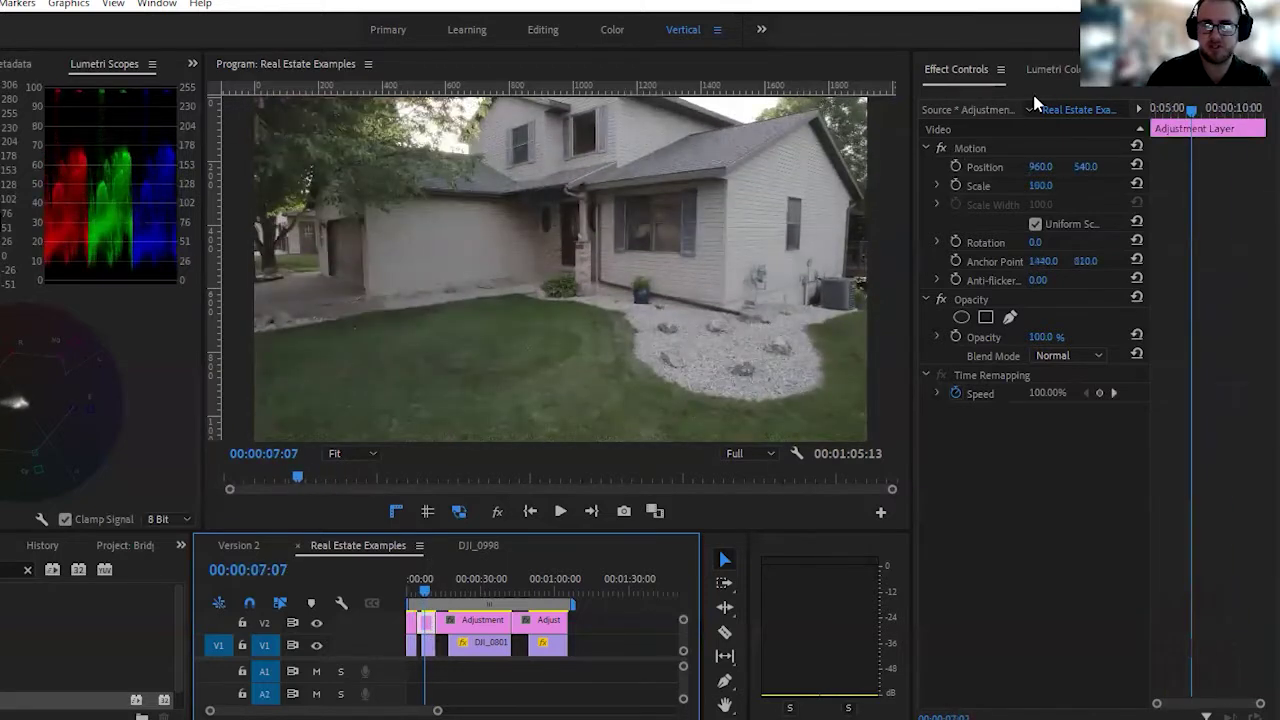
click(1053, 70)
click(1238, 358)
text(40)
key(Tab)
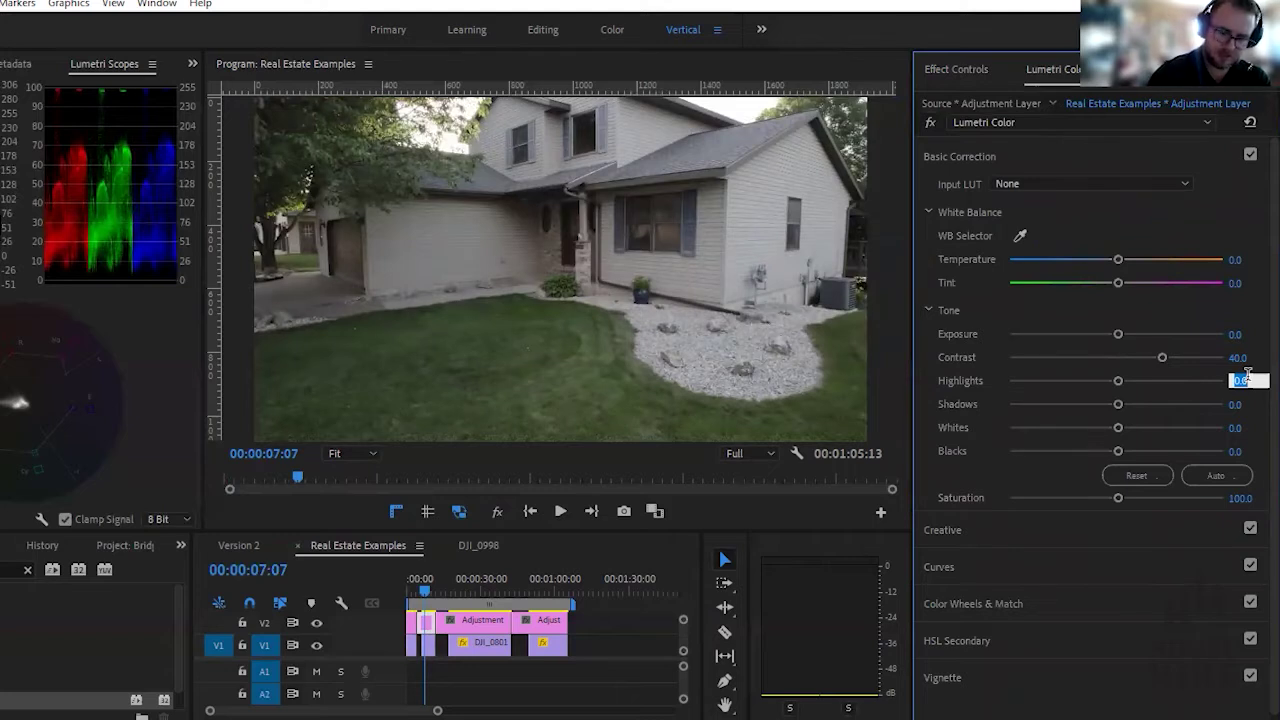
text(-30)
key(Return)
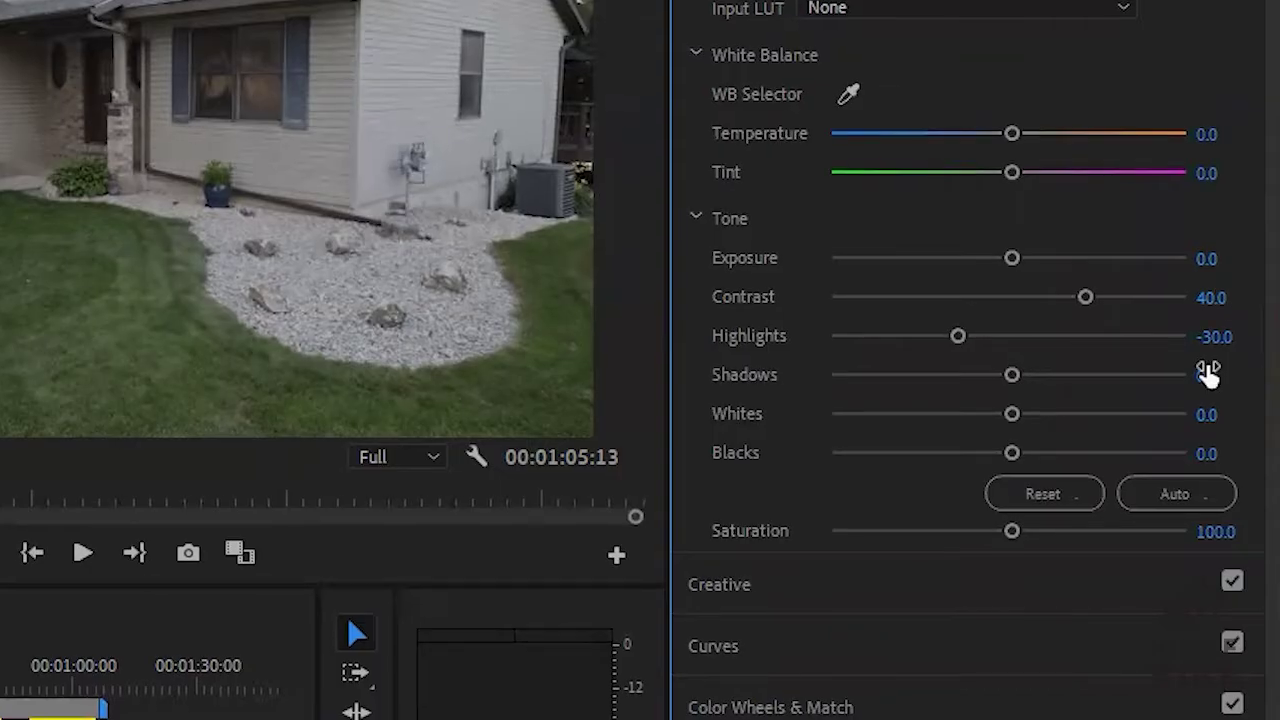
Set the shadows to -65 and the whites to -15 for the second adjustment layer segment.
click(1247, 400)
text(-65)
key(Return)
click(1228, 406)
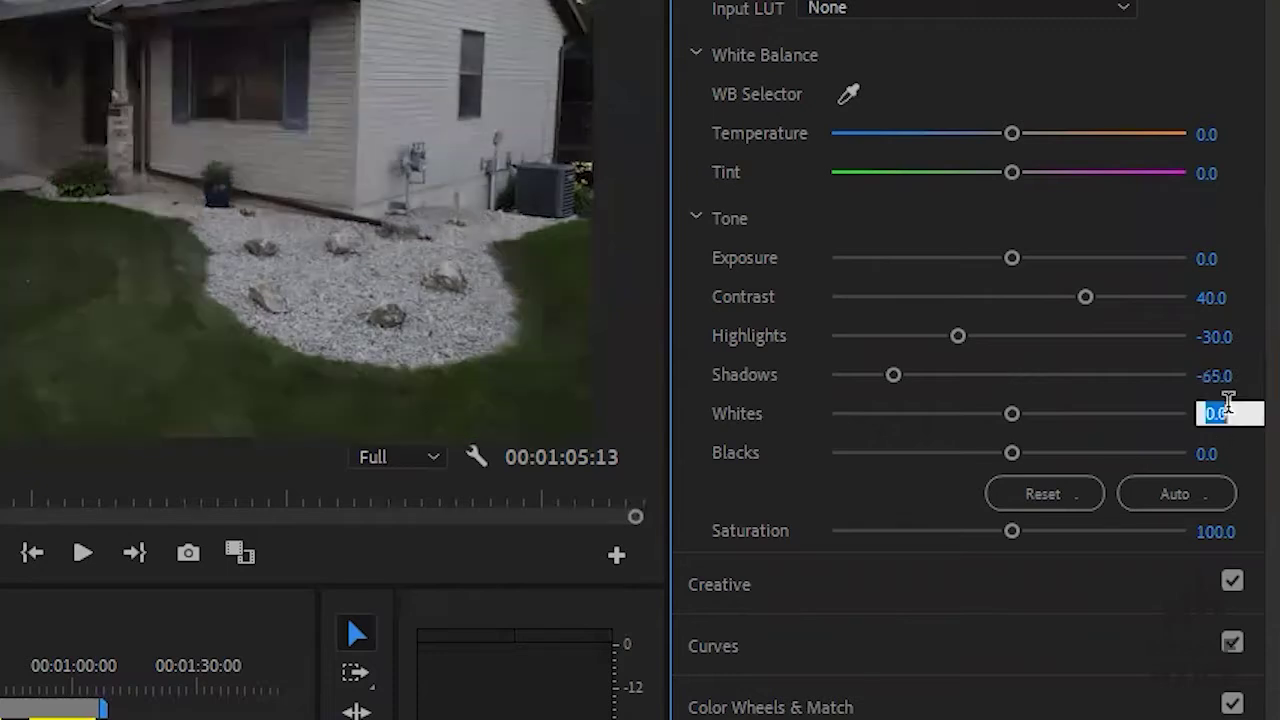
text(-15)
key(Return)
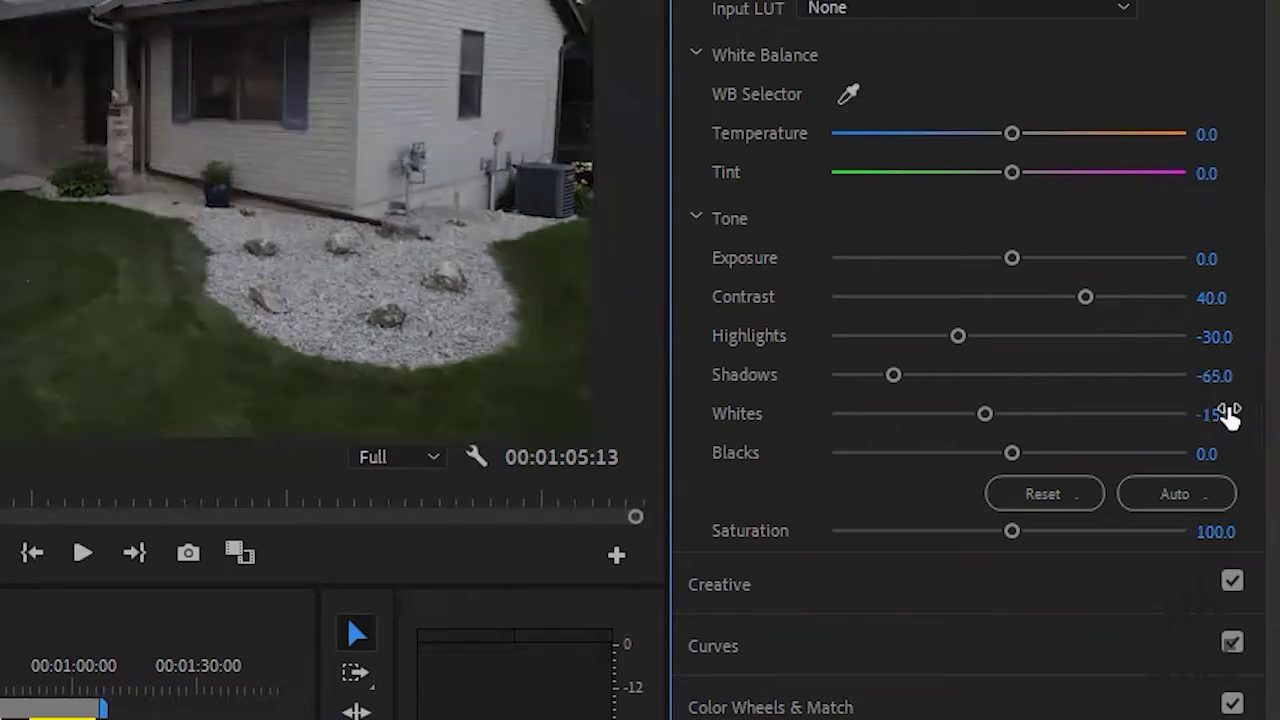
Set the blacks to -40 and the saturation to 185 for the second adjustment layer segment.
click(1190, 453)
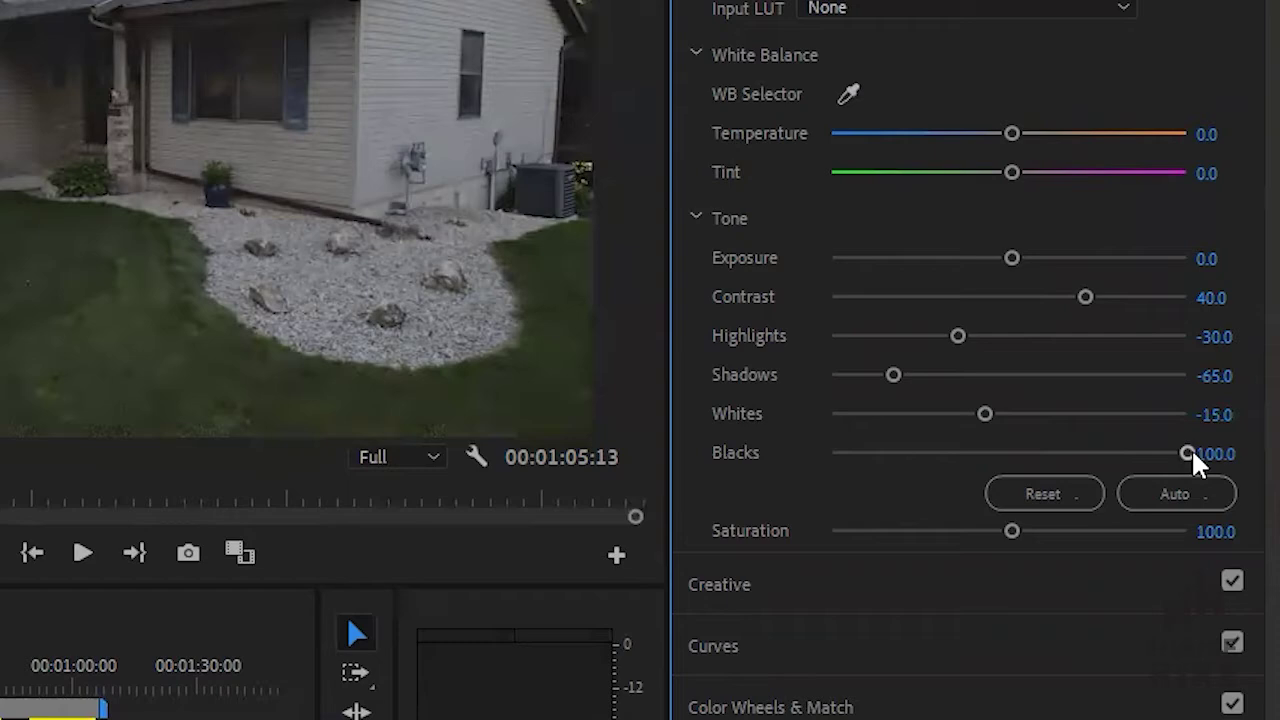
click(1215, 453)
text(-40)
key(Return)
click(1214, 531)
text(185)
key(Return)
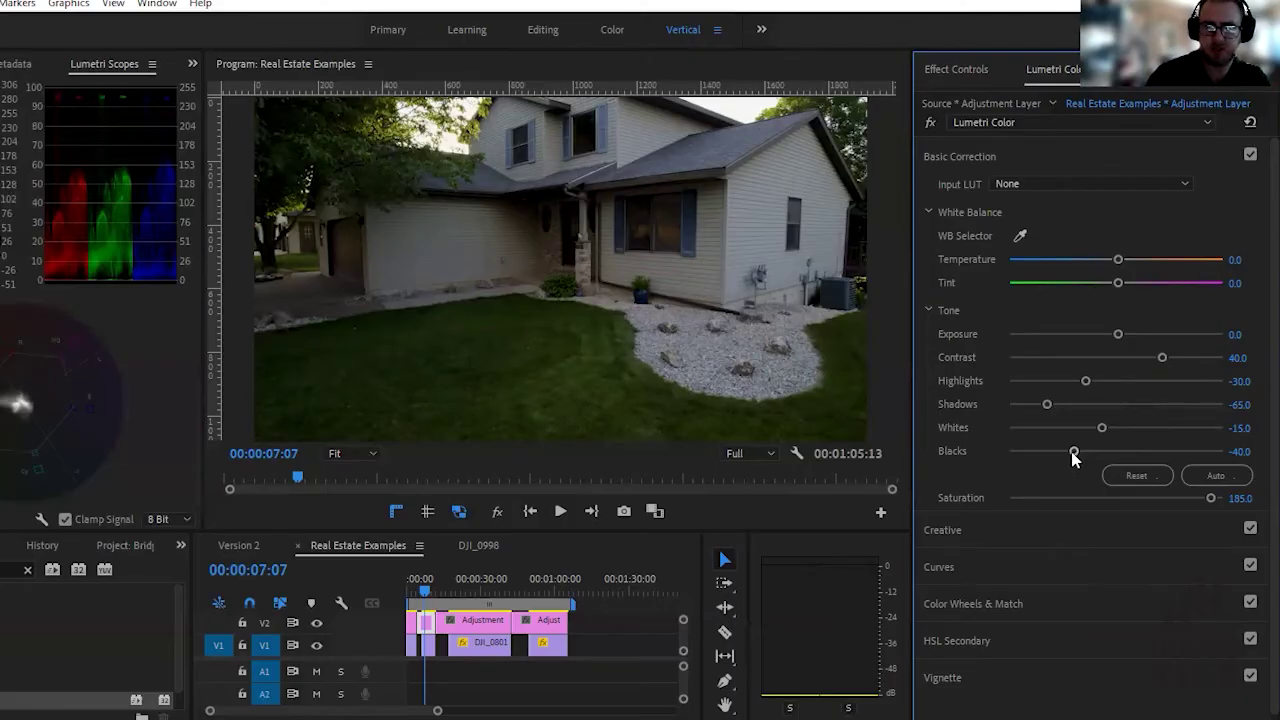
Raise the second segment's blacks to -5 and its shadows to 30.3 to brighten the dark areas.
drag(1074, 455, 1096, 450)
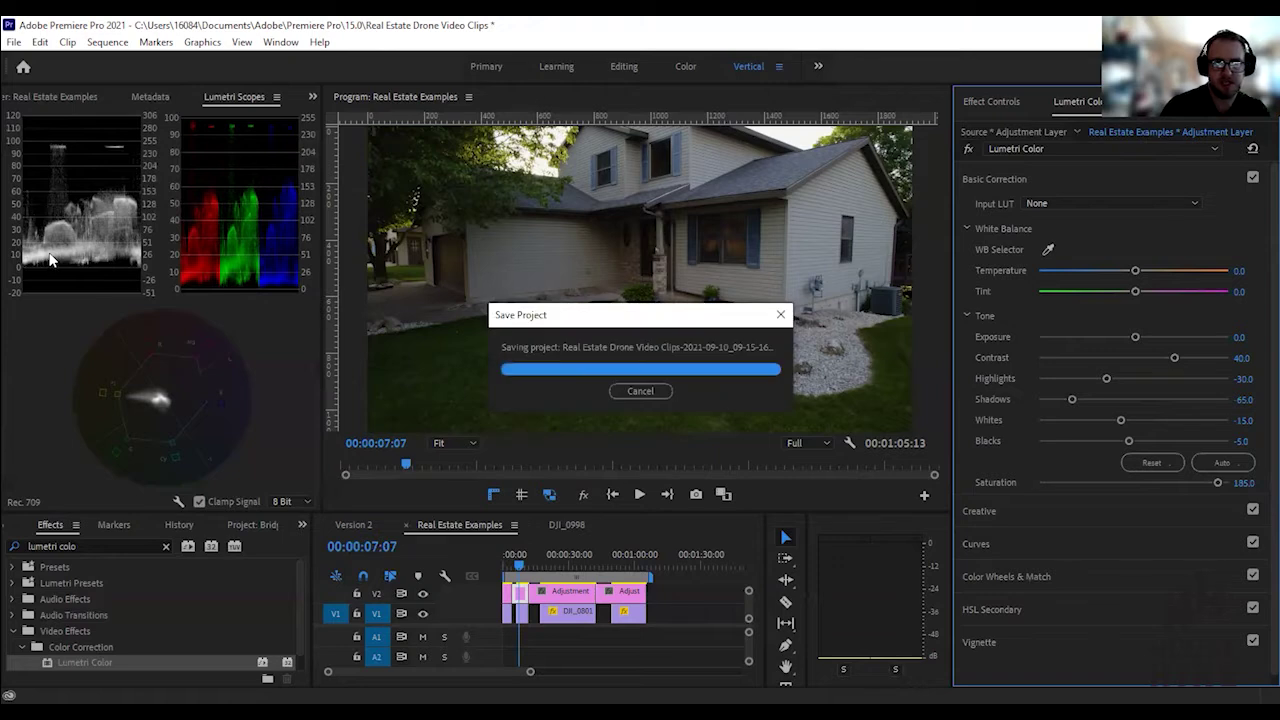
drag(1076, 403, 1151, 410)
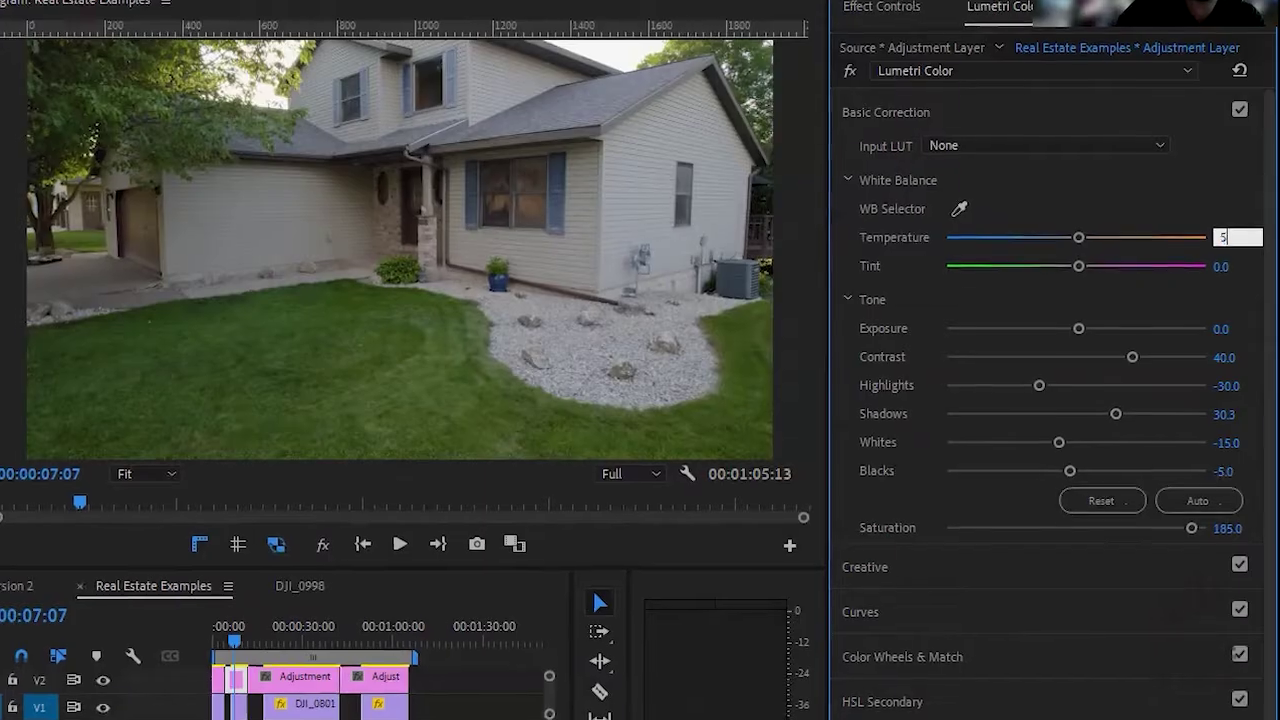
Compare temperatures of 5 and 10, keep the second segment's temperature at 5, and set its tint to 3.
text(5)
key(Return)
click(1218, 237)
text(10)
key(Return)
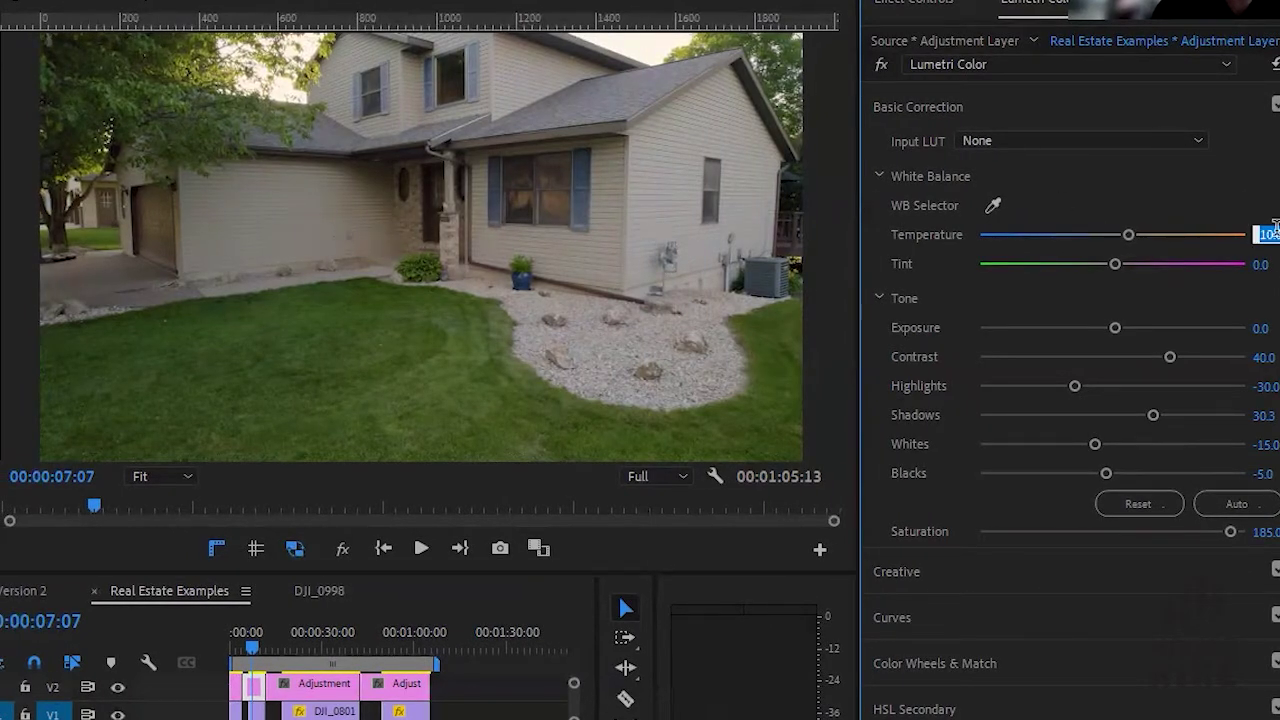
text(5)
key(Return)
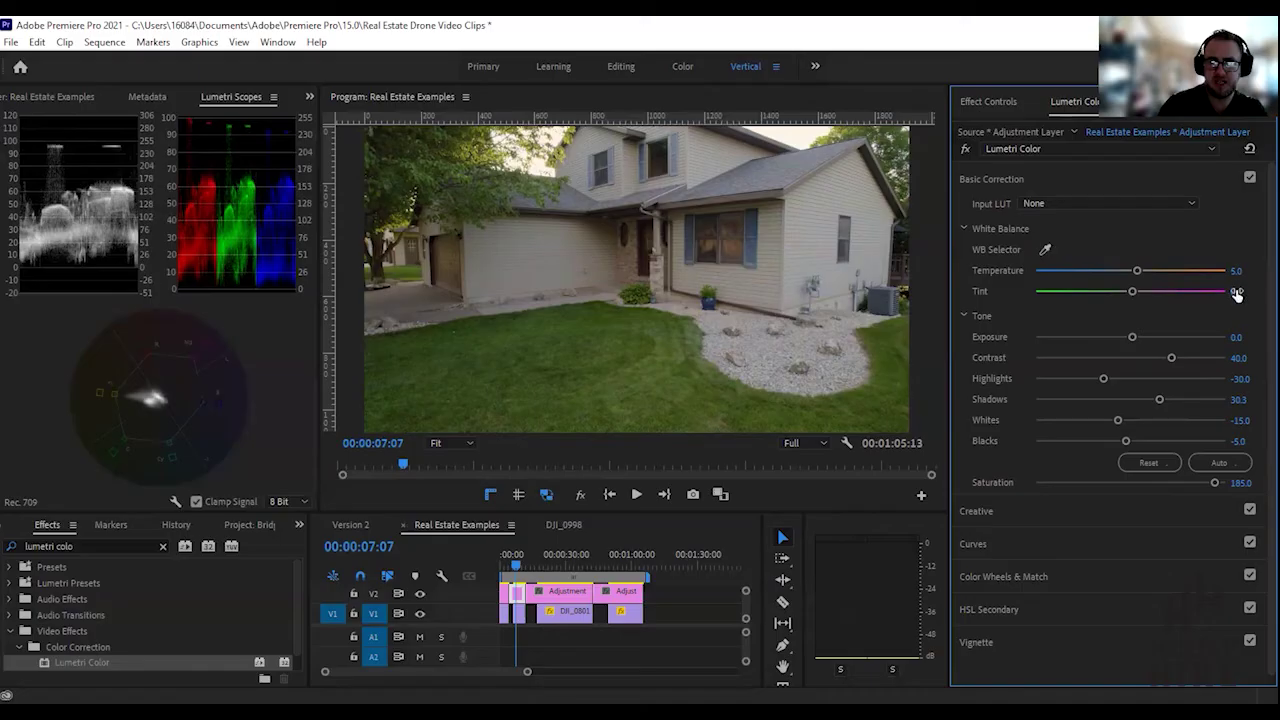
text(3)
key(Return)
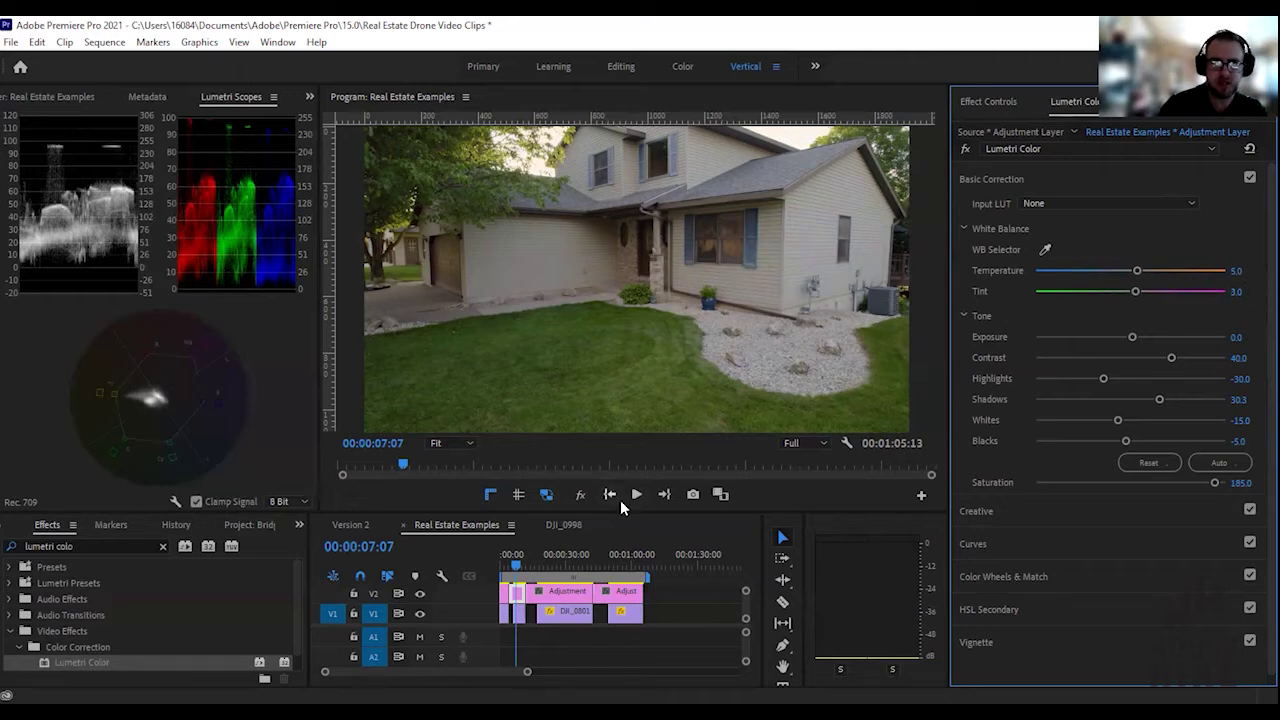
Play the graded second clip and return to a frame about seven seconds into the sequence.
click(516, 566)
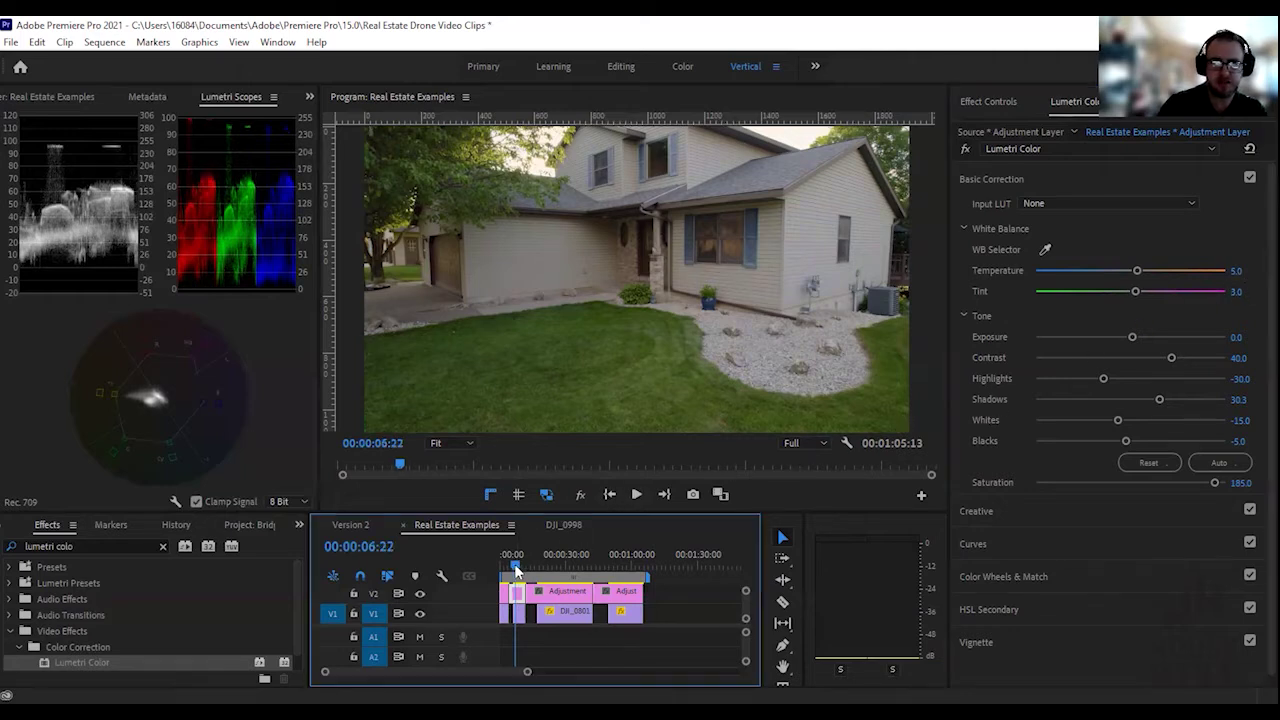
key(space)
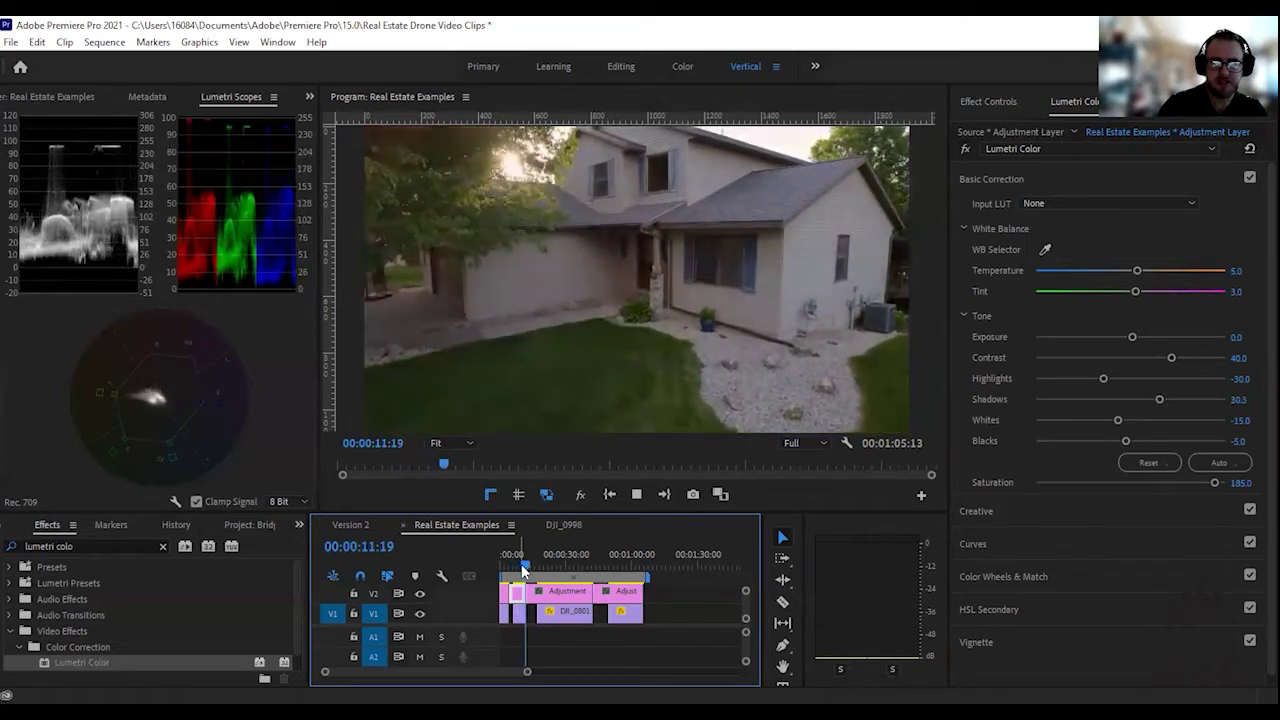
click(521, 564)
drag(521, 565, 517, 571)
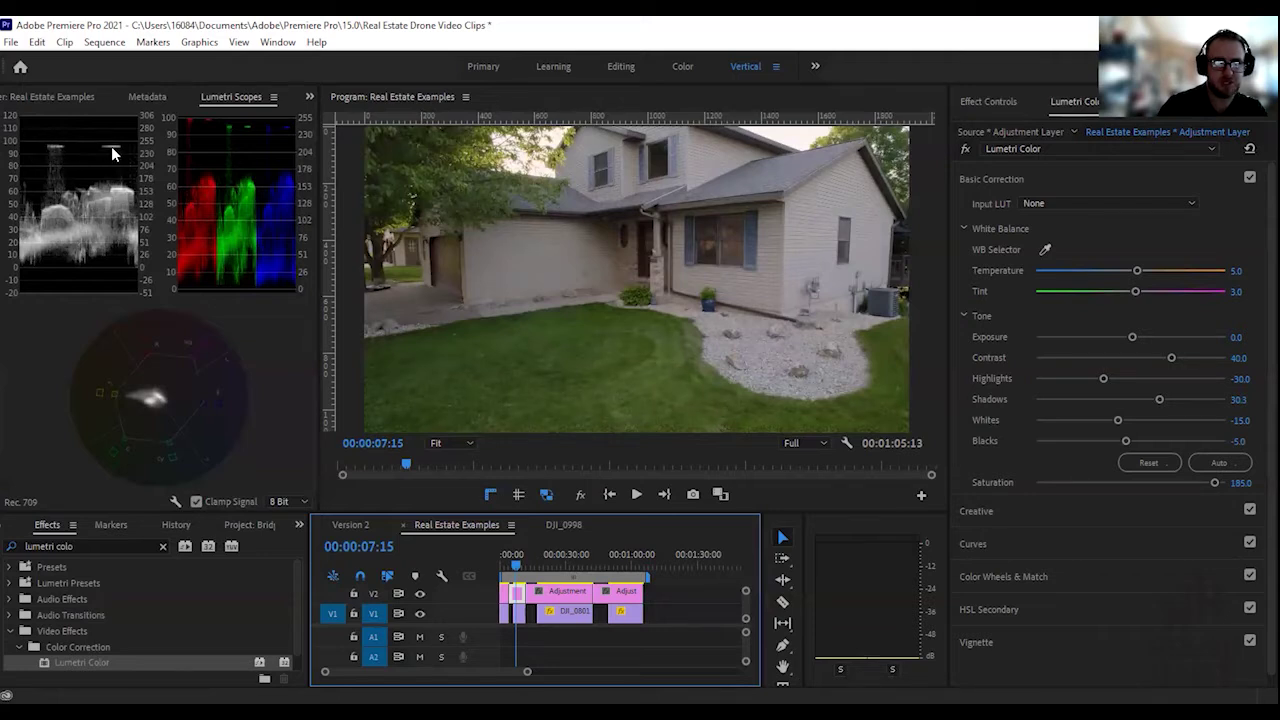
Set the second adjustment layer segment's exposure to 0.4 in Basic Correction.
click(1199, 324)
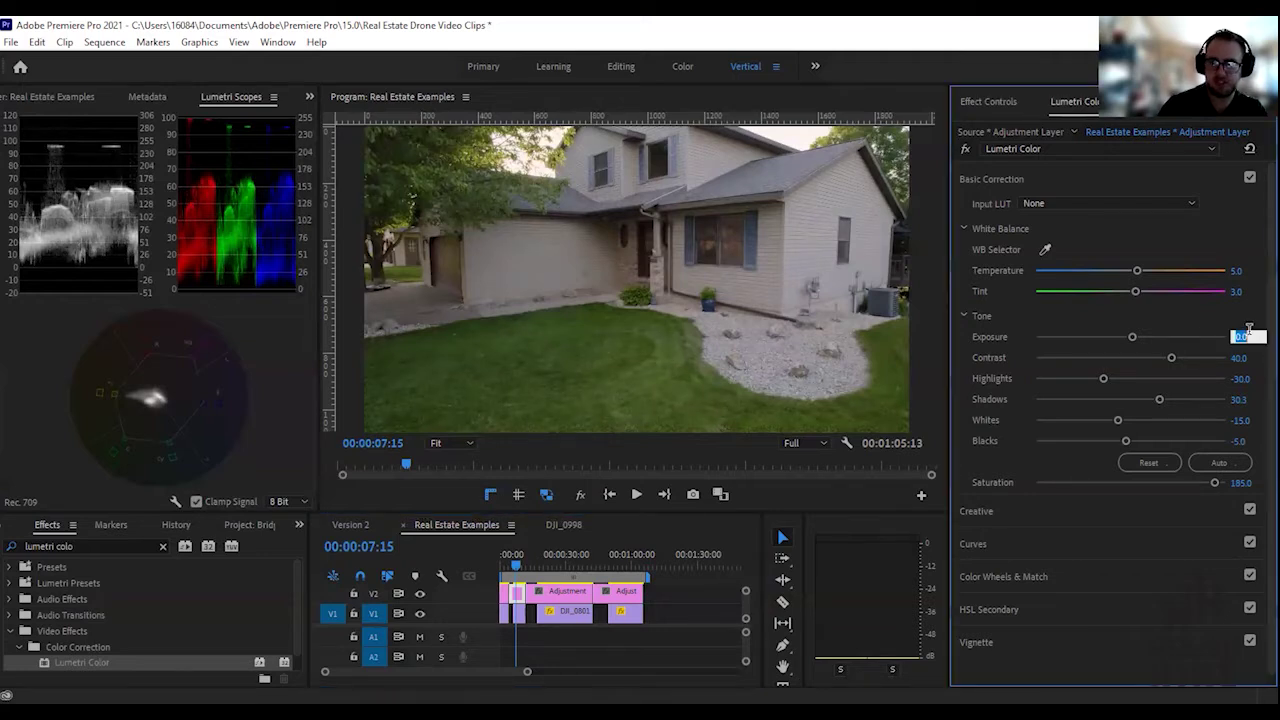
key(Return)
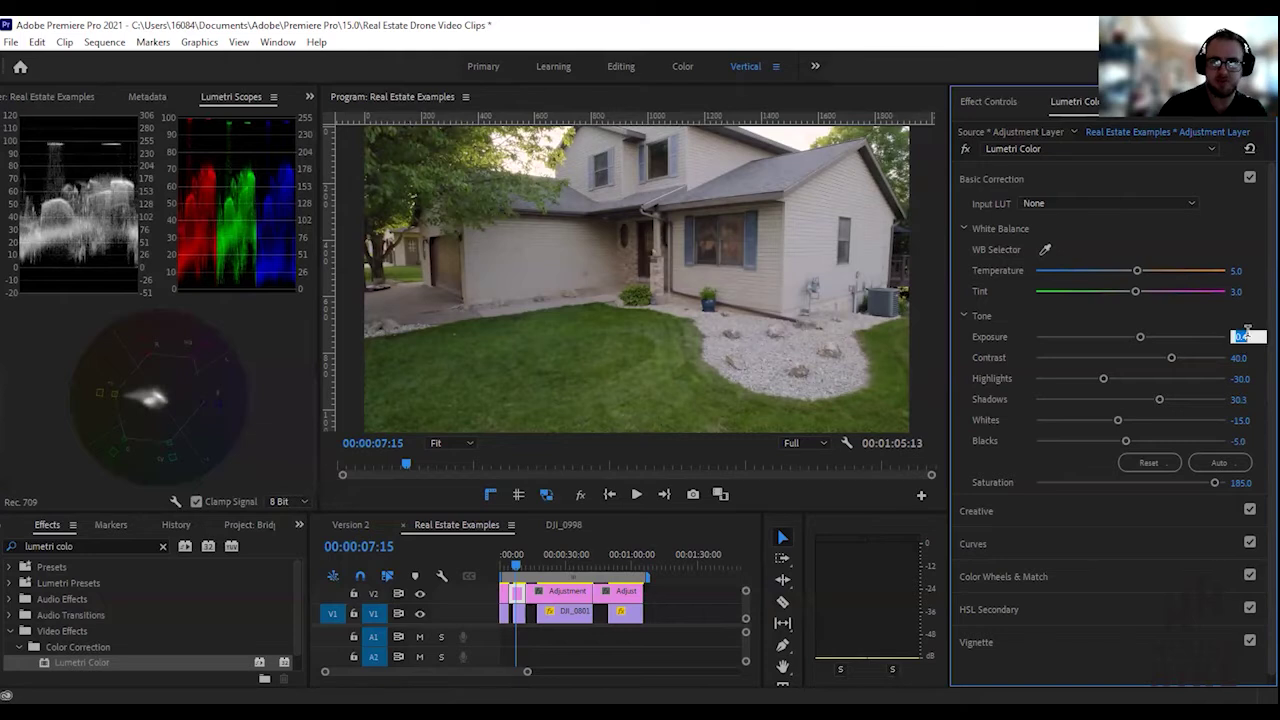
text(4)
key(Return)
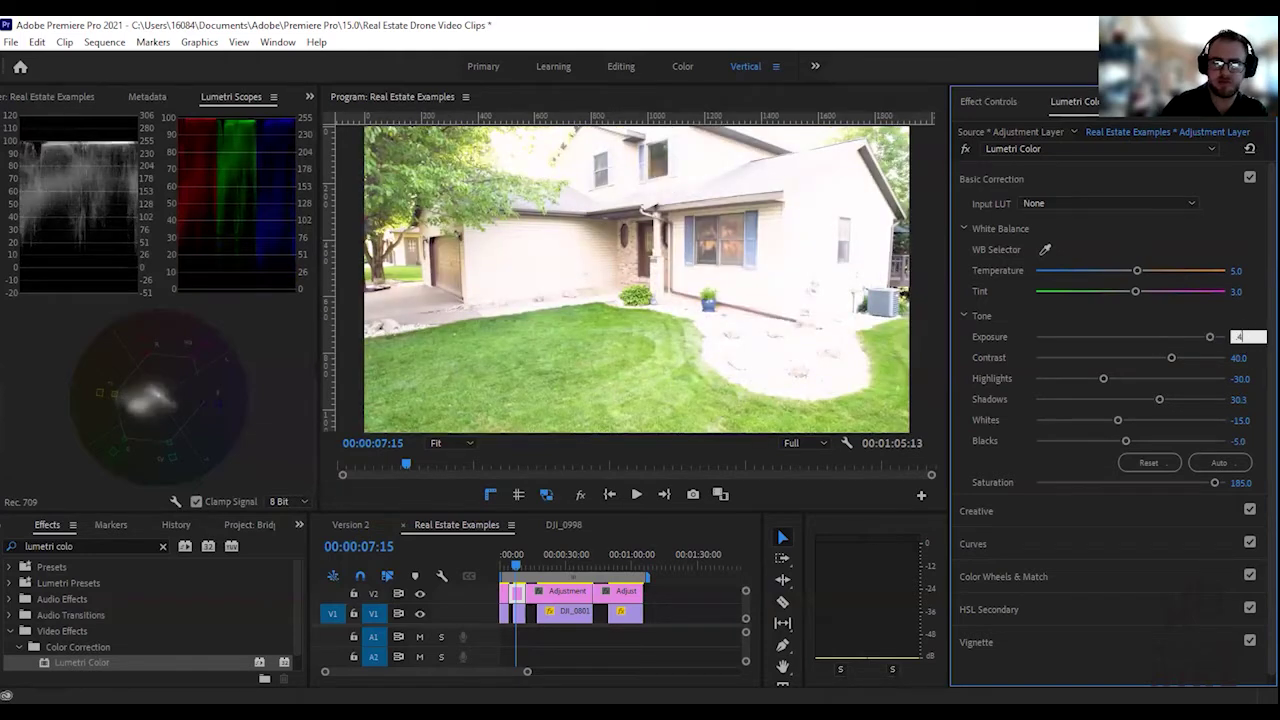
text(0.4)
key(Return)
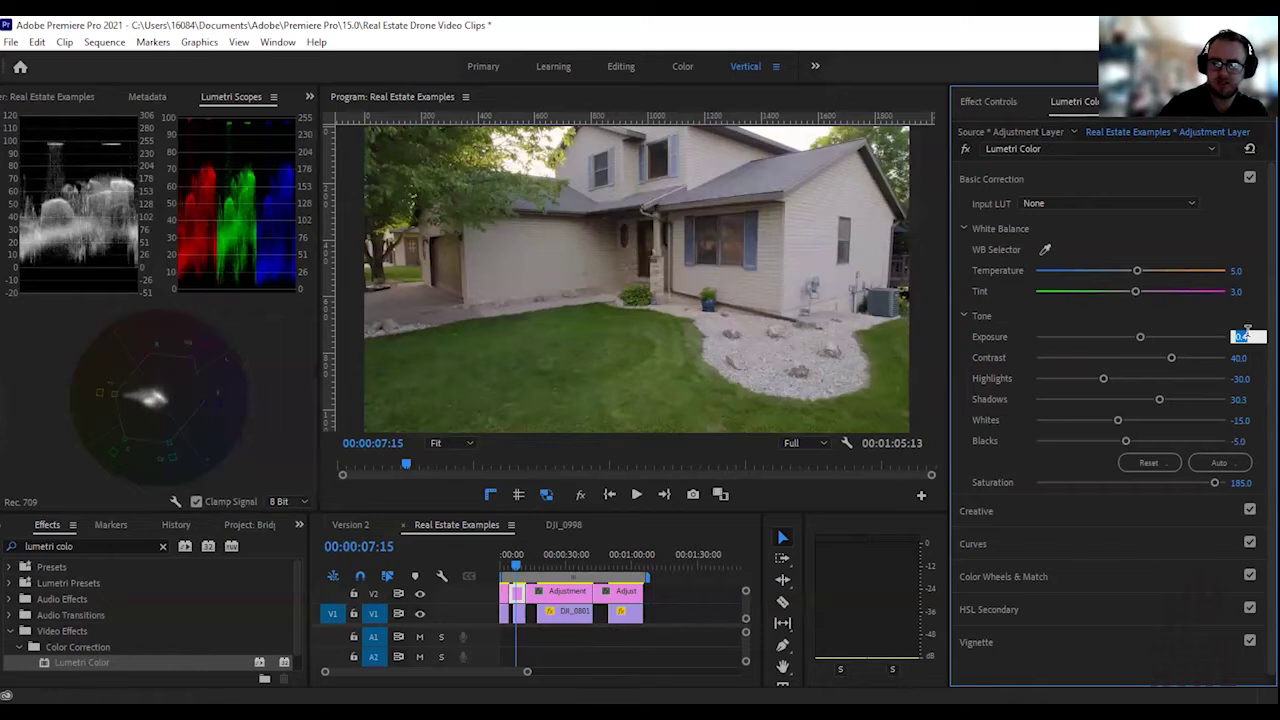
Set the vibrance to 10 in the Creative adjustments of the second adjustment layer segment.
click(1094, 510)
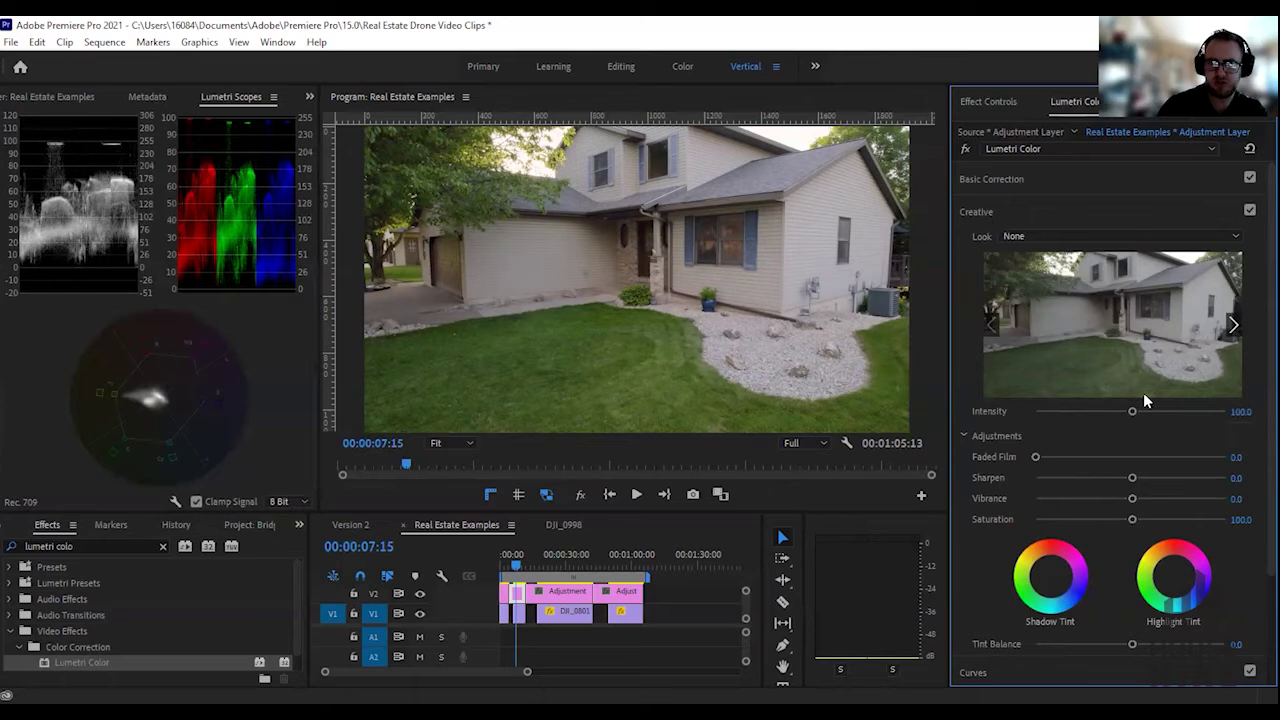
drag(1133, 502, 1141, 504)
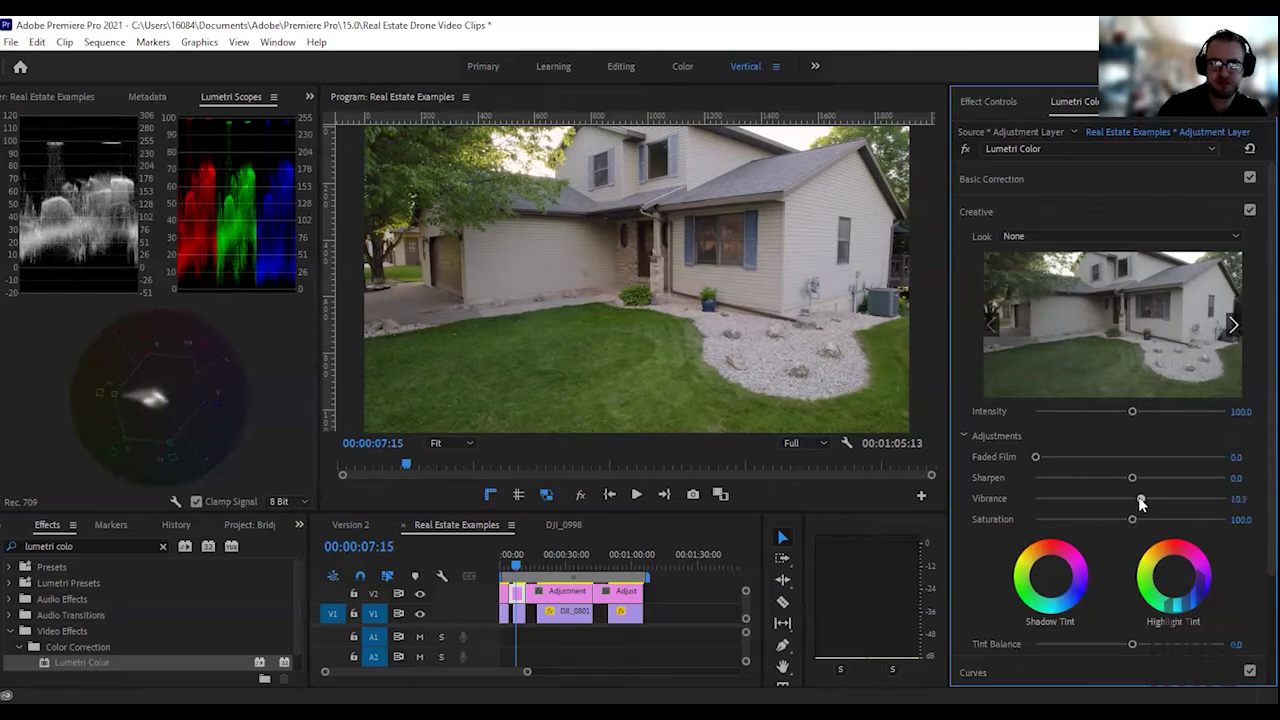
click(1245, 497)
text(10)
key(Return)
Shape the second adjustment layer segment's RGB curve into a gentle S, with slightly lifted blacks, darker shadows, and raised midtones and highlights.
scroll(1196, 440, down, 4)
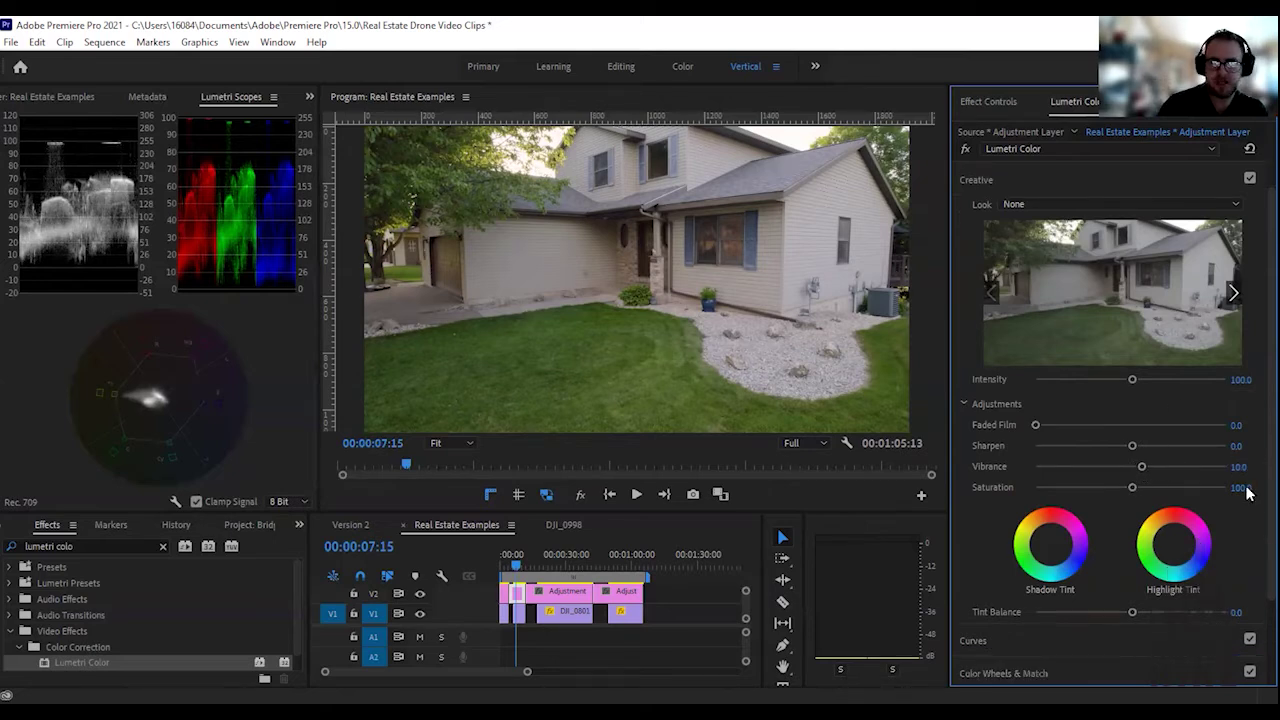
click(1068, 533)
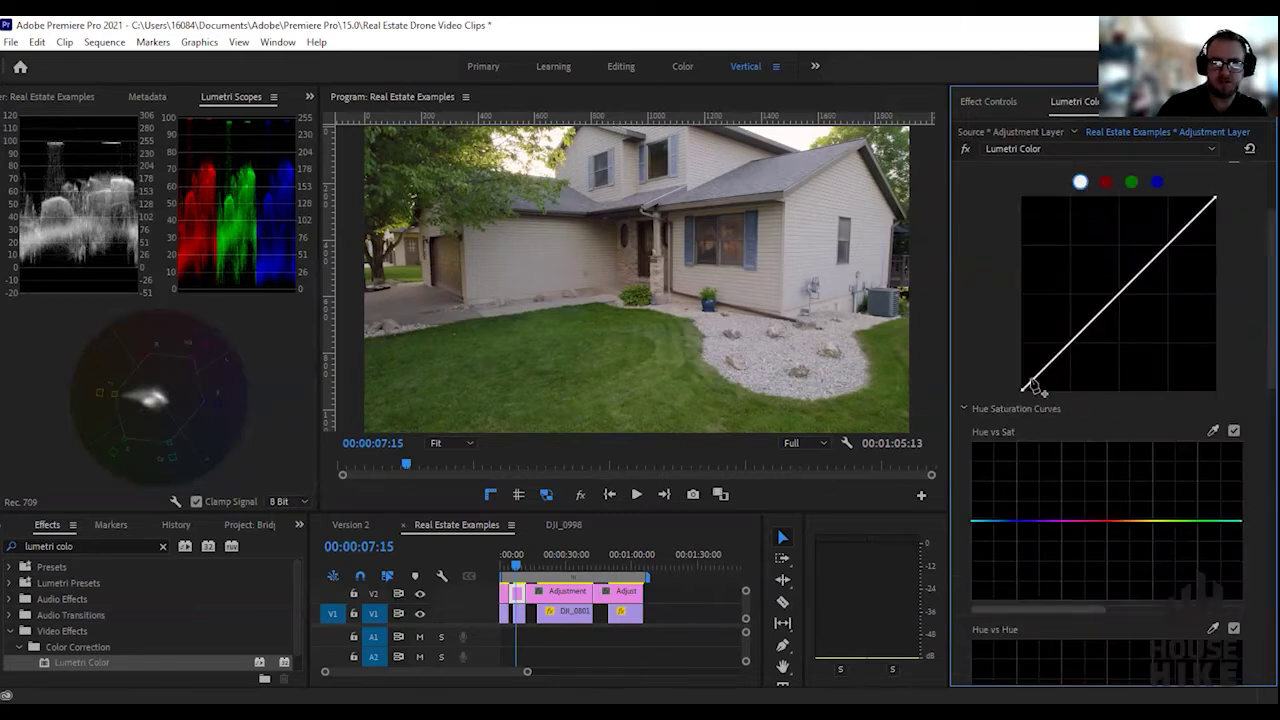
drag(1025, 393, 1026, 387)
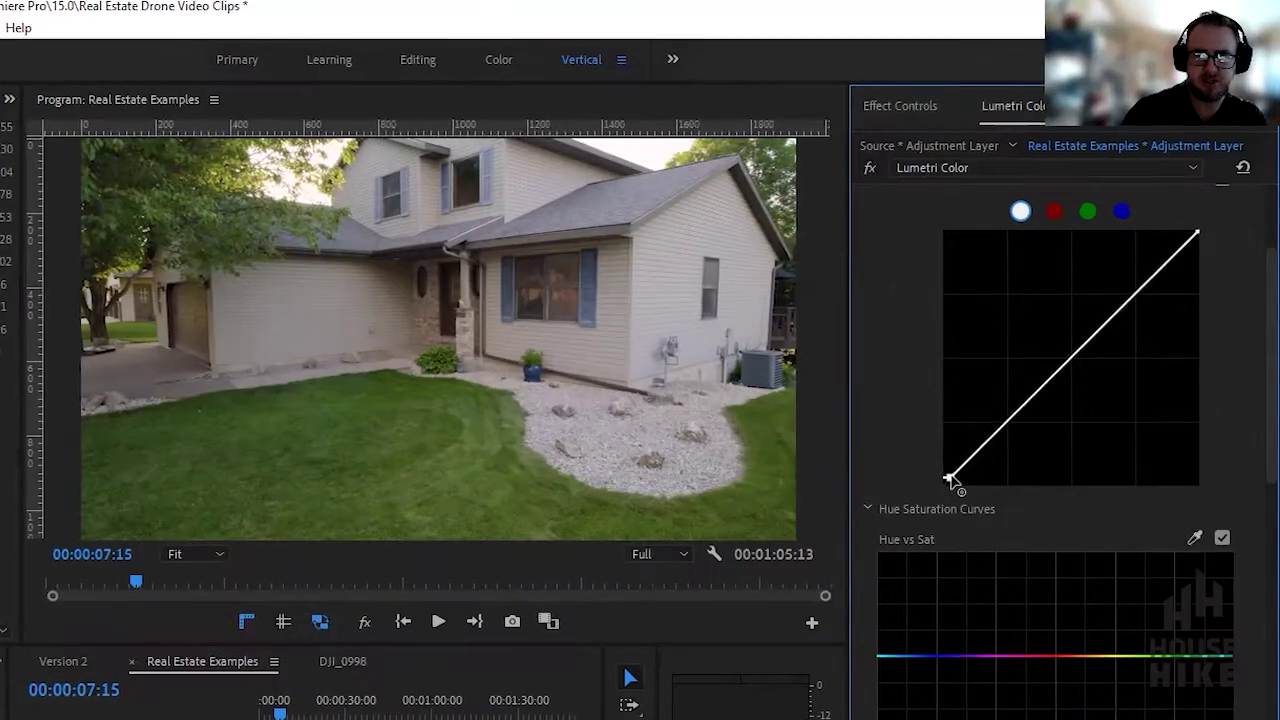
drag(950, 480, 915, 482)
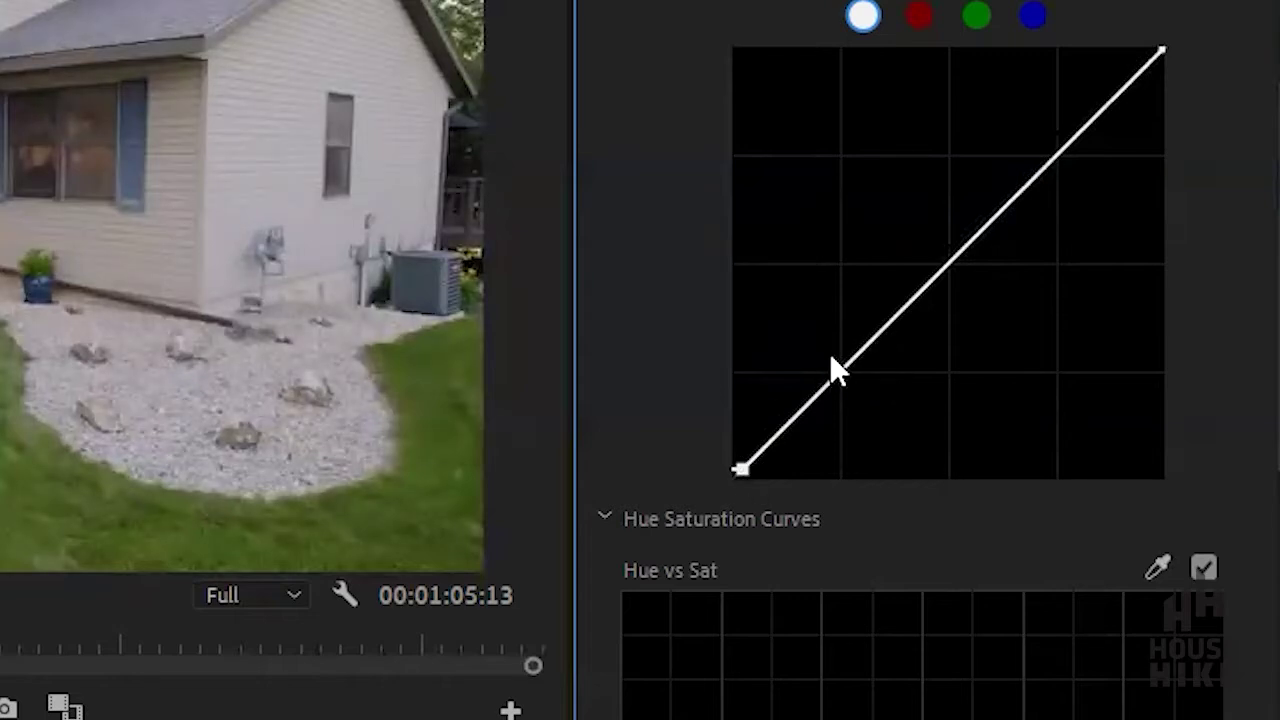
drag(834, 377, 840, 393)
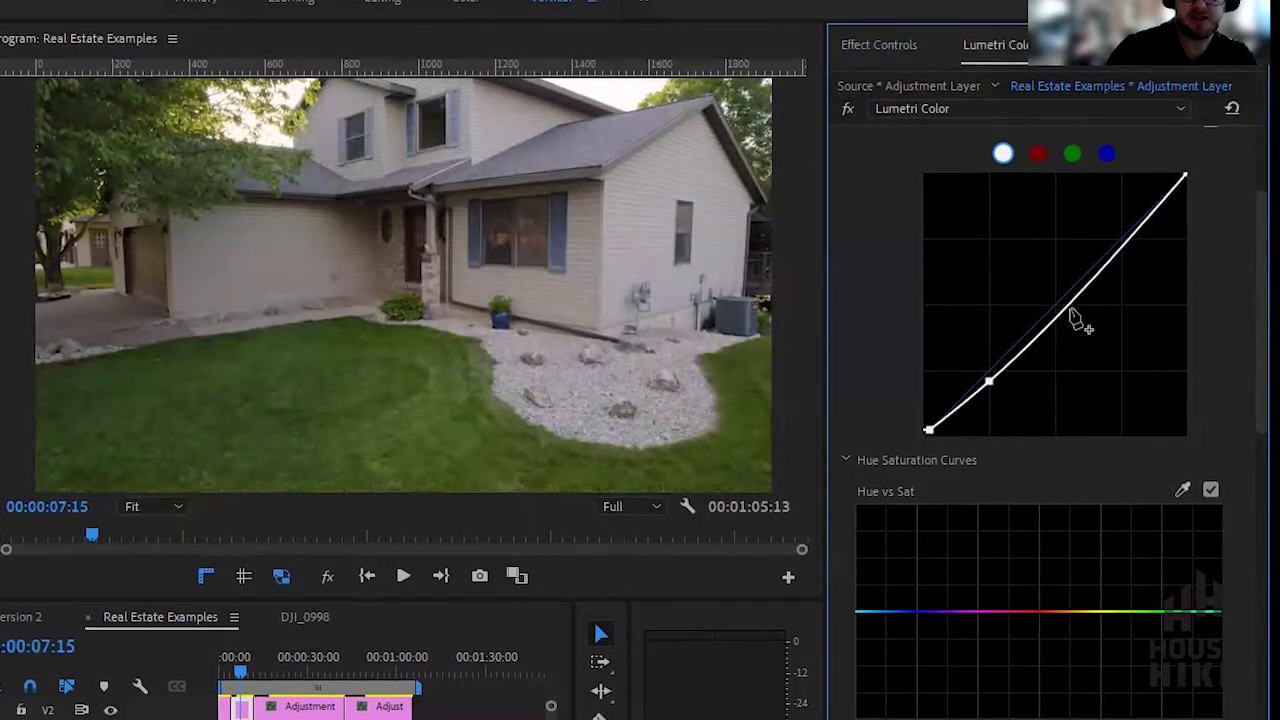
drag(1074, 319, 1066, 294)
drag(1126, 232, 1130, 219)
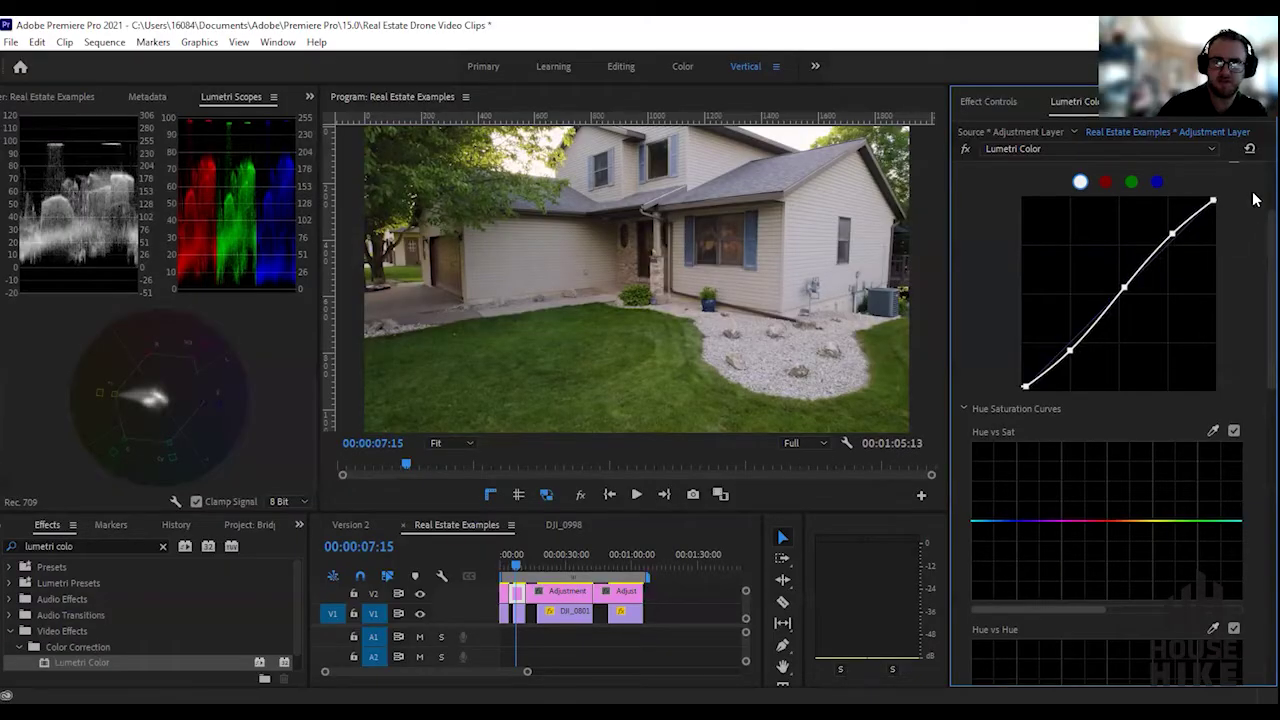
Toggle the RGB Curves and Basic Correction off and on to compare the second clip with and without each adjustment.
scroll(1252, 235, up, 1)
click(1234, 176)
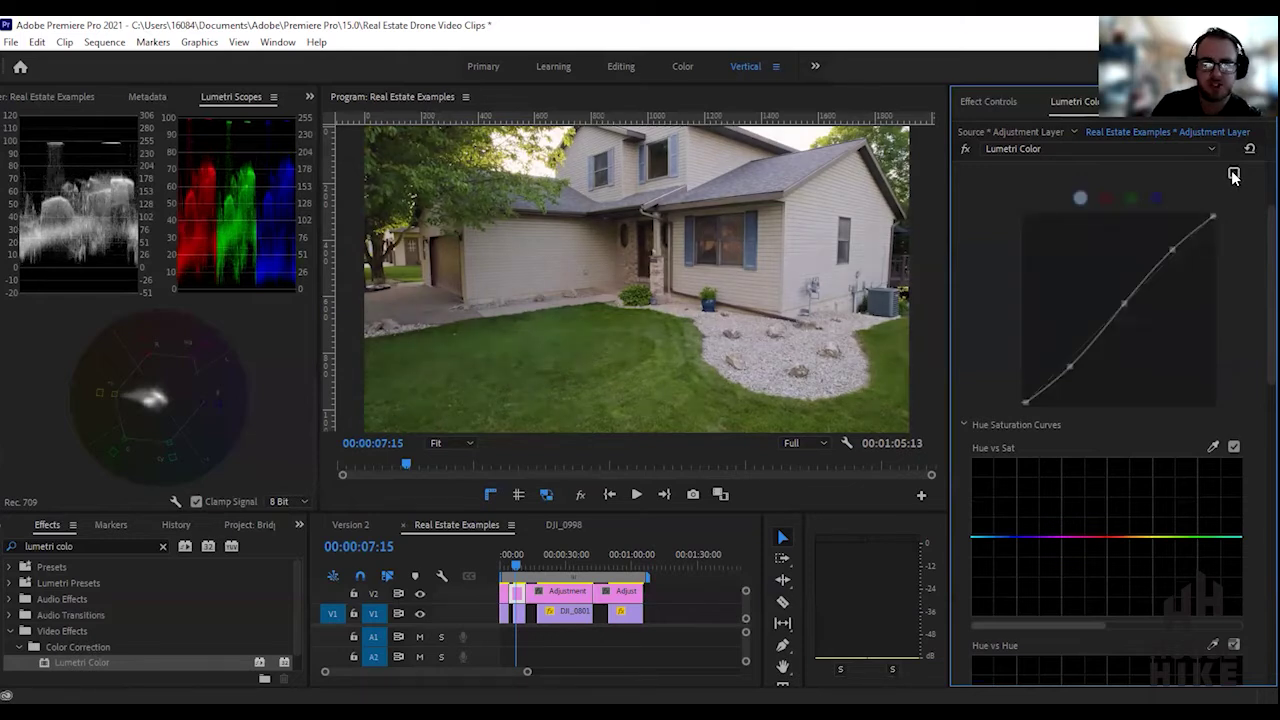
click(1234, 176)
scroll(1236, 200, up, 3)
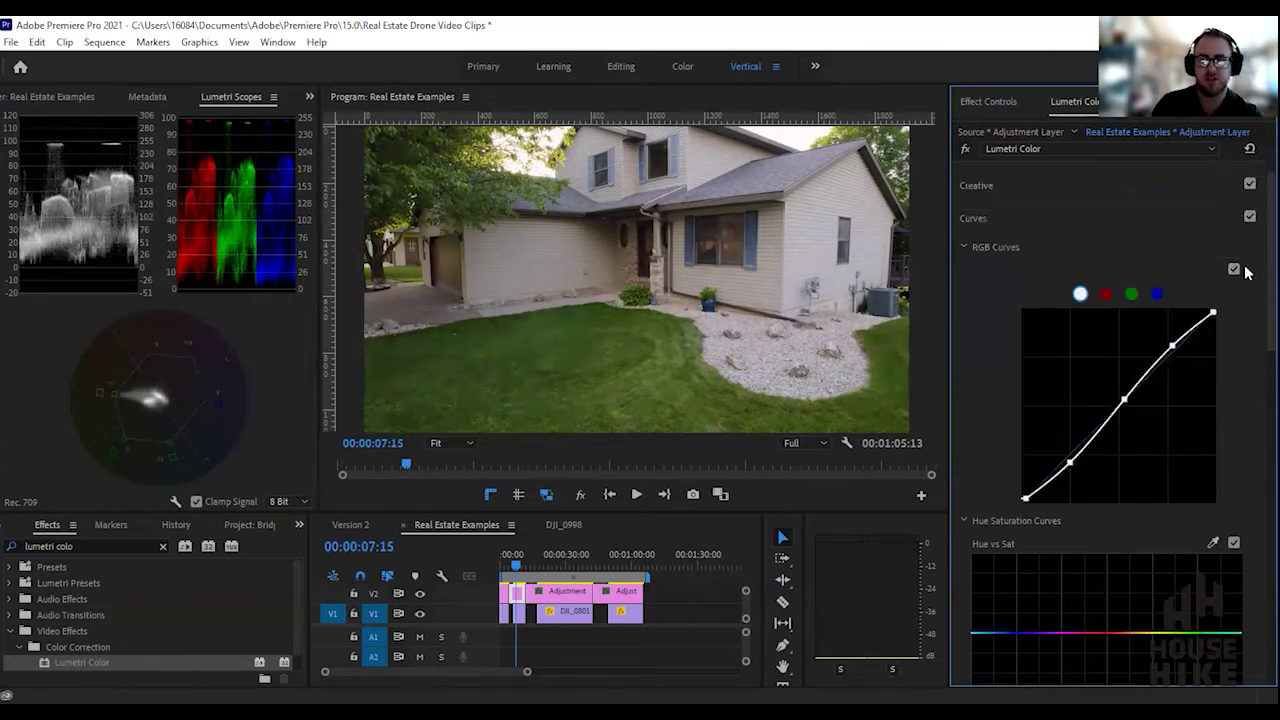
click(1250, 179)
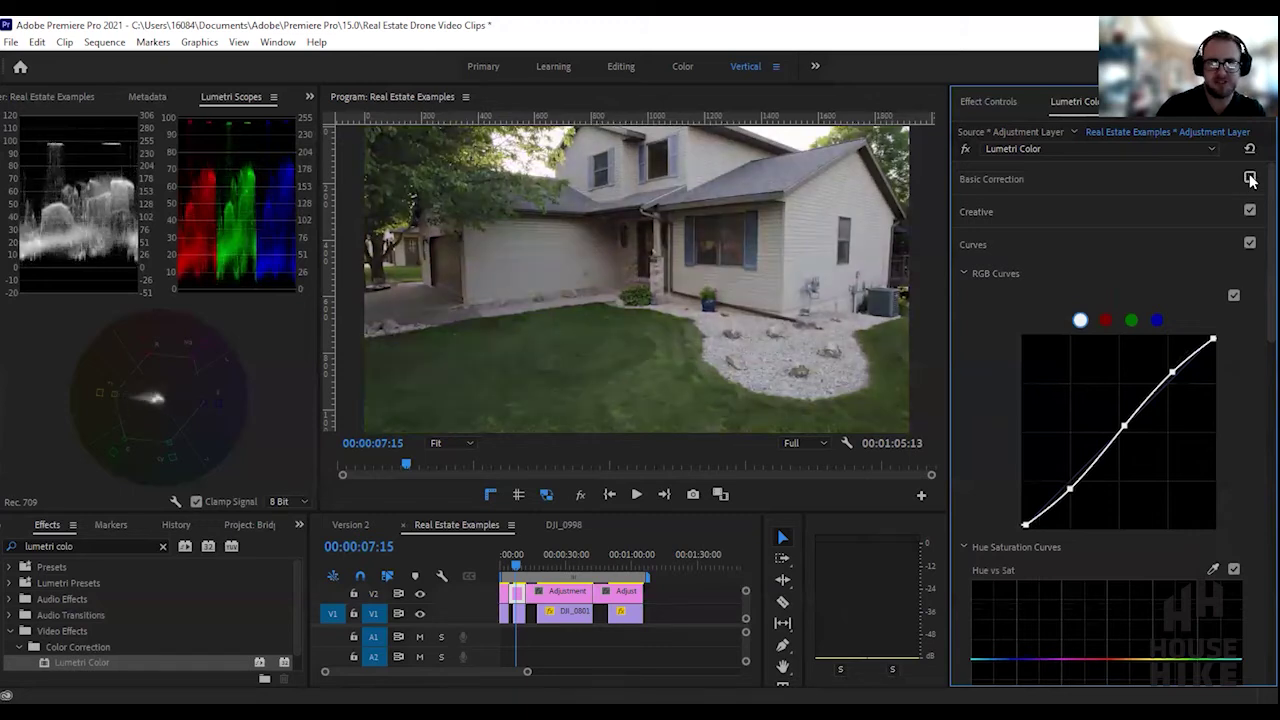
click(1250, 179)
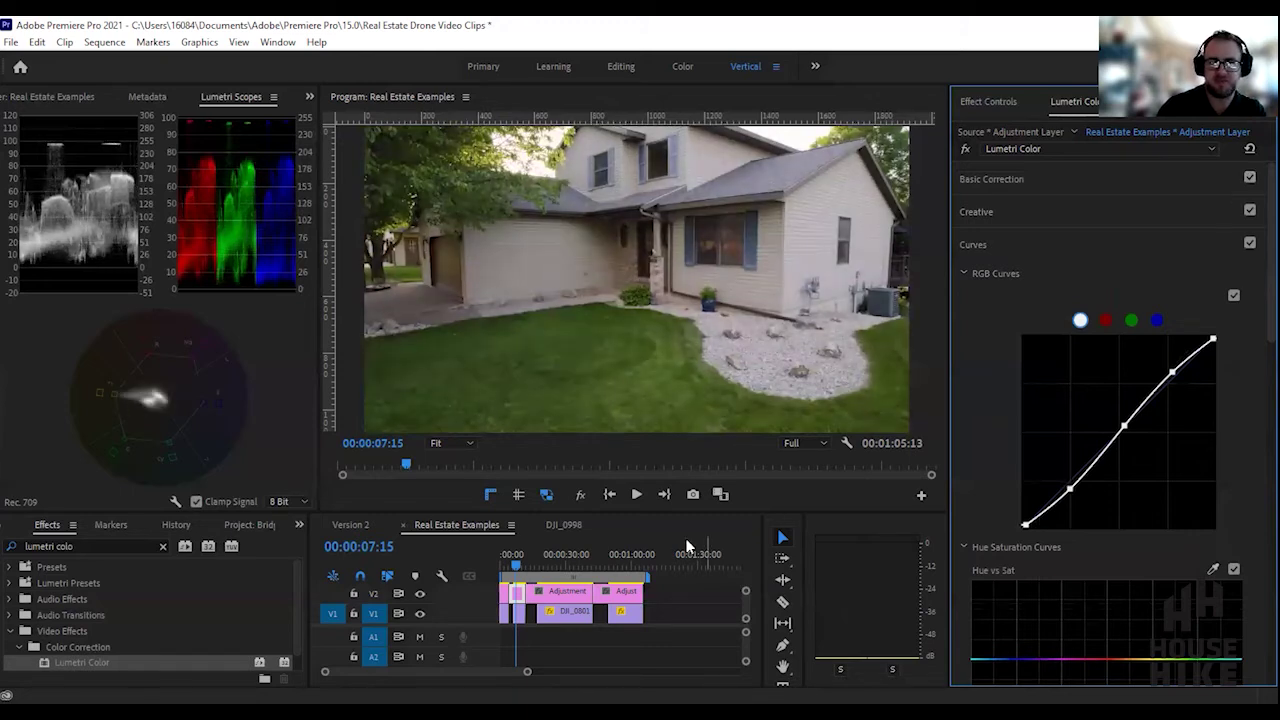
Play the second clip to review its color grade with the new curve.
click(516, 569)
key(space)
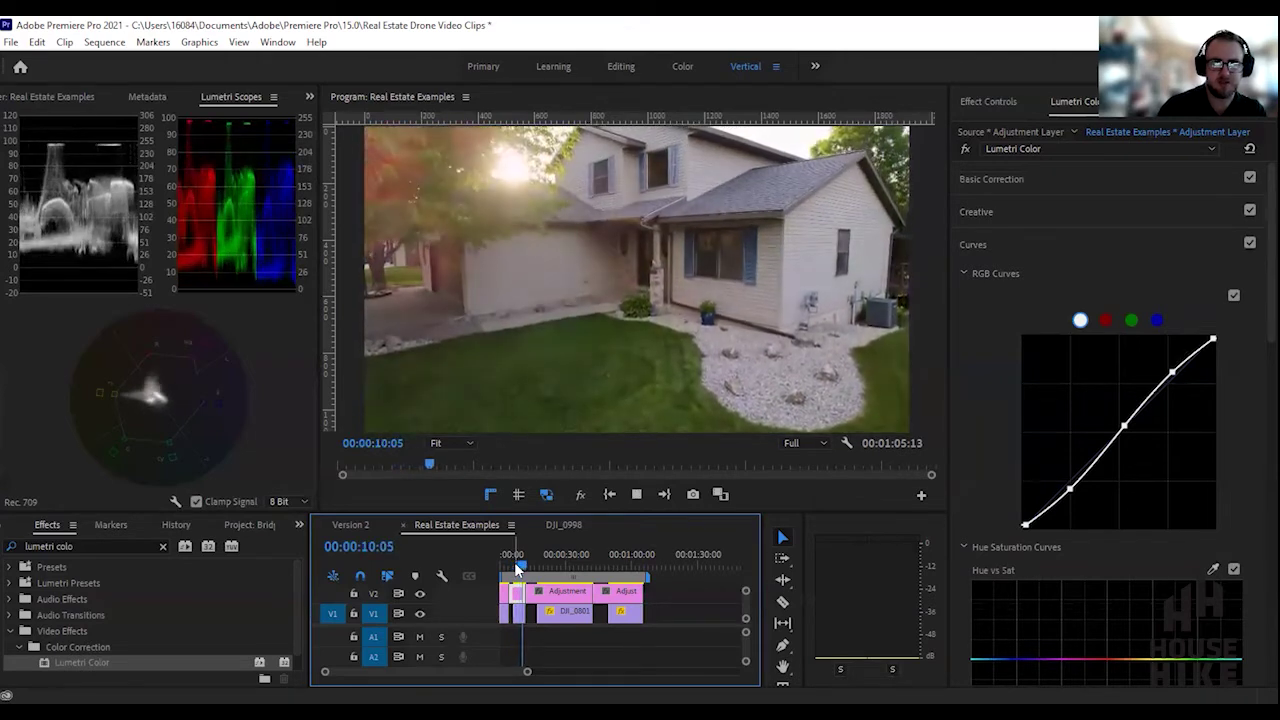
key(space)
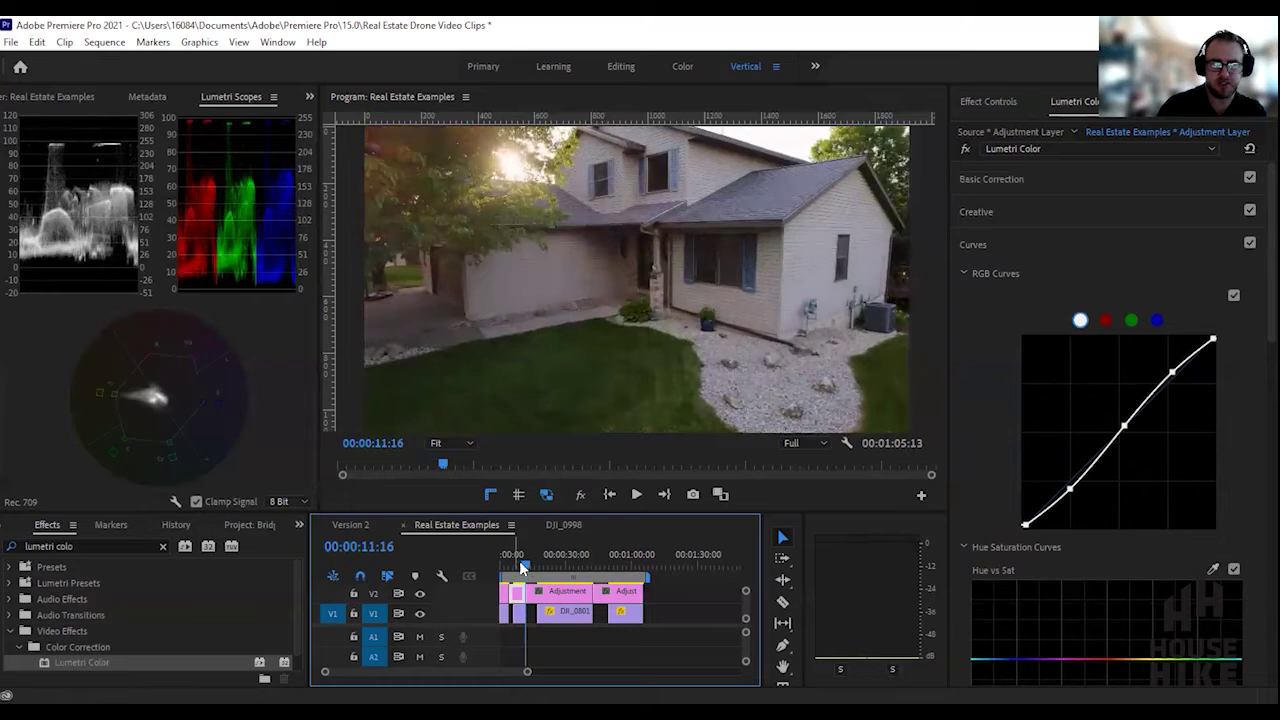
Move to the log house clip and set its adjustment layer segment's contrast to 40 and highlights to -30 in Basic Correction.
drag(523, 565, 546, 578)
click(1114, 174)
click(1234, 360)
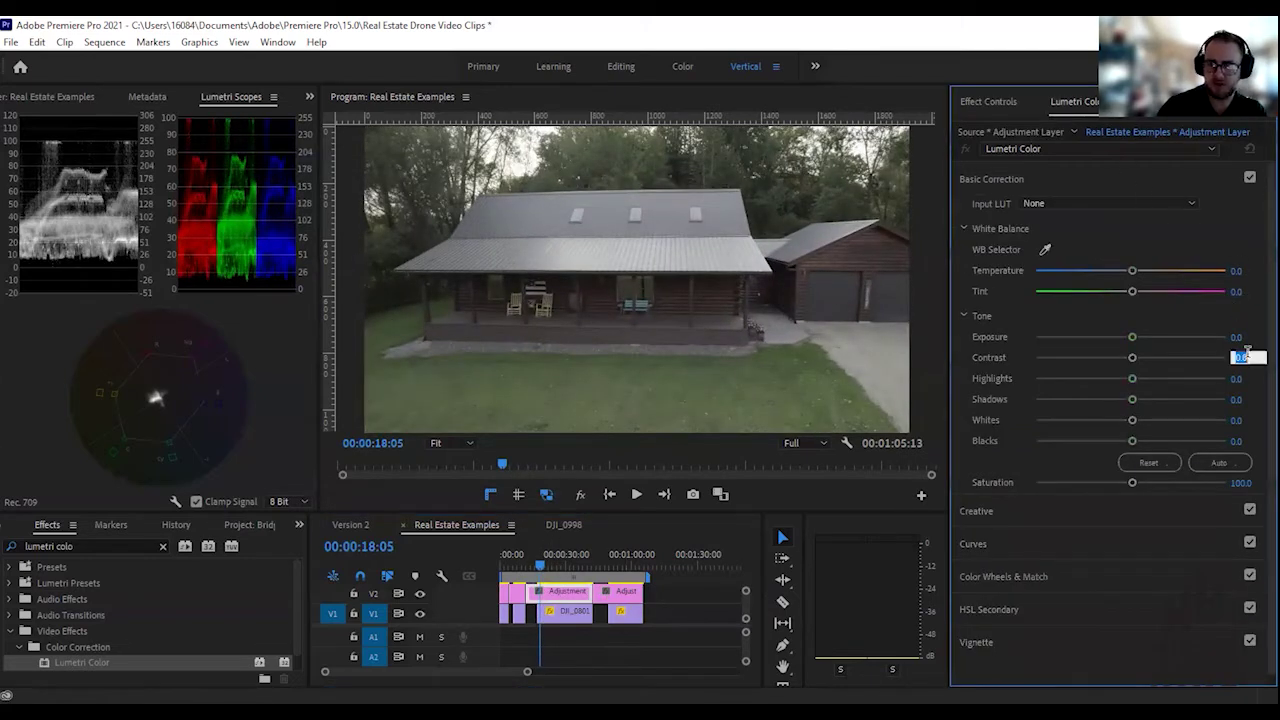
text(40)
key(Tab)
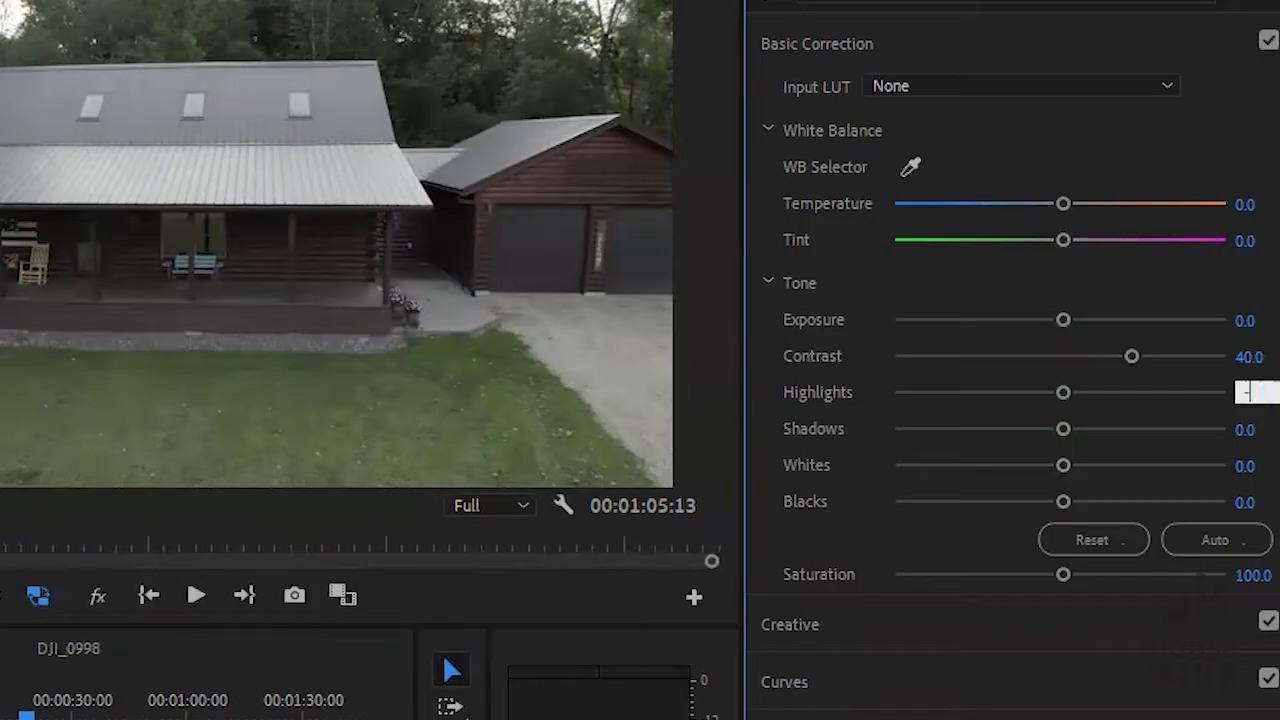
text(-30)
key(Return)
Set the third adjustment layer segment's shadows to -65, whites to -15 and blacks to -40.
click(1252, 429)
text(-65)
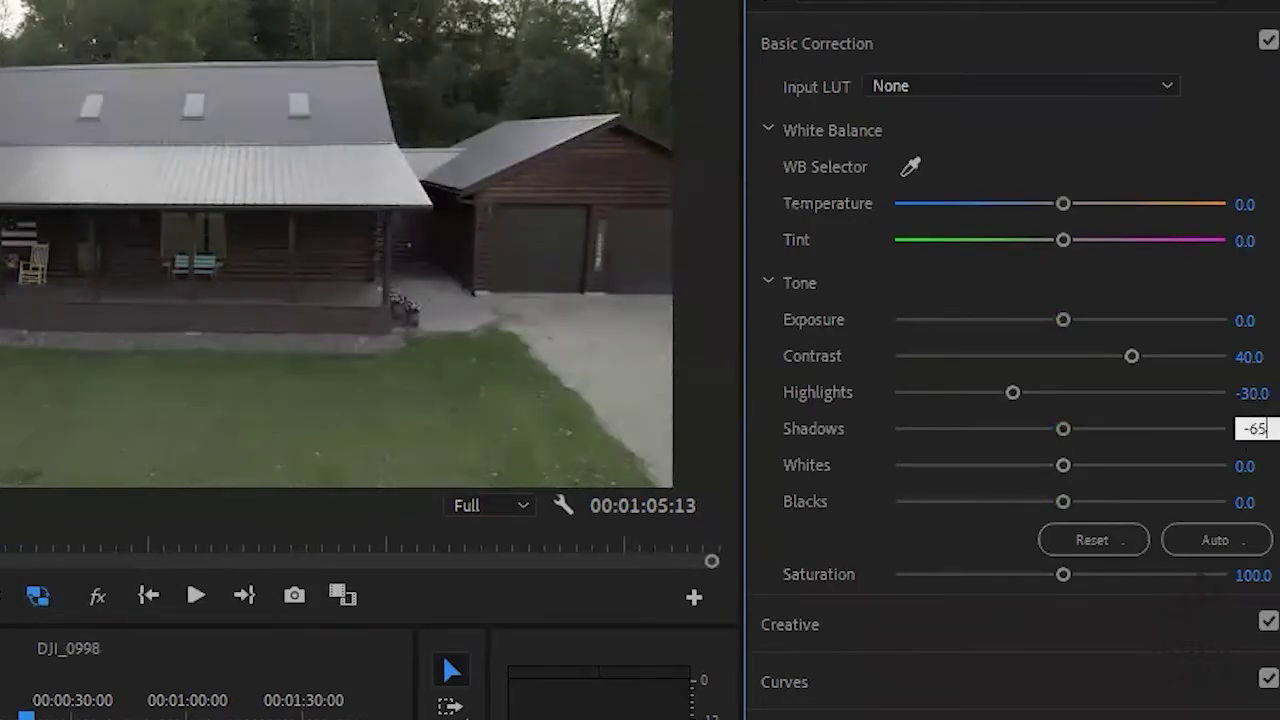
key(Return)
click(1250, 465)
text(-)
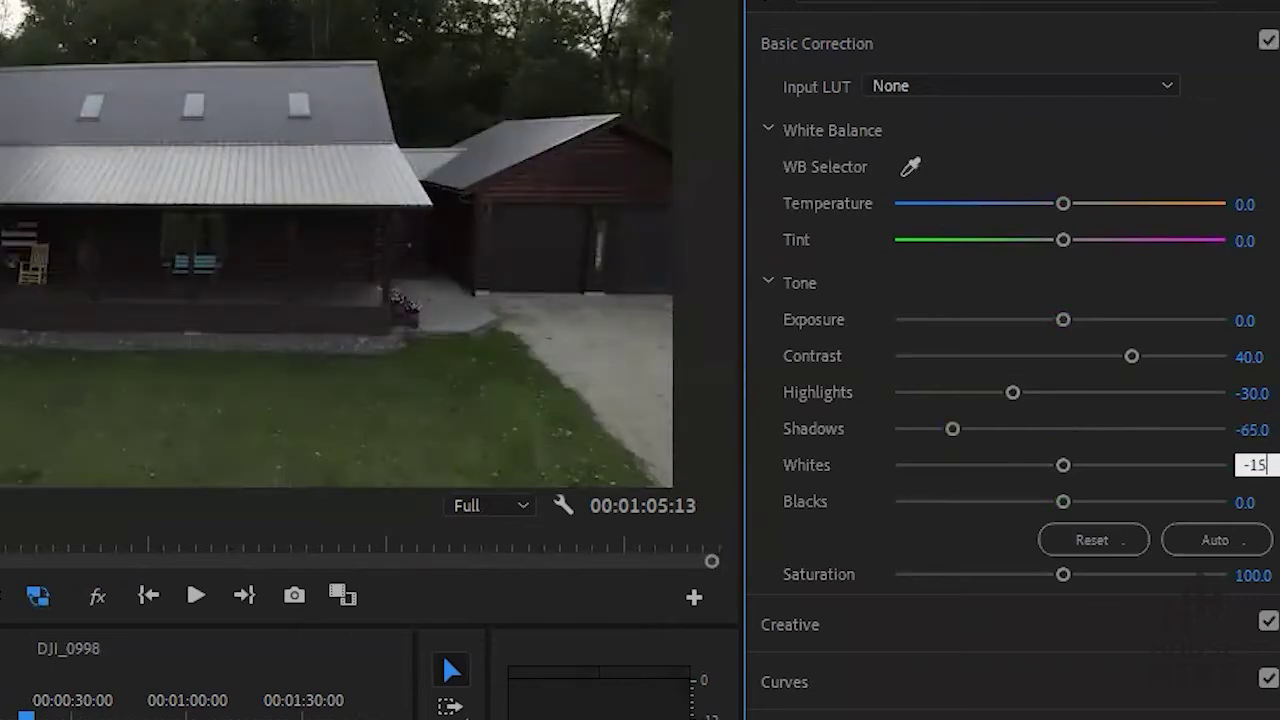
text(15)
key(Return)
click(1263, 497)
text(-40)
key(Return)
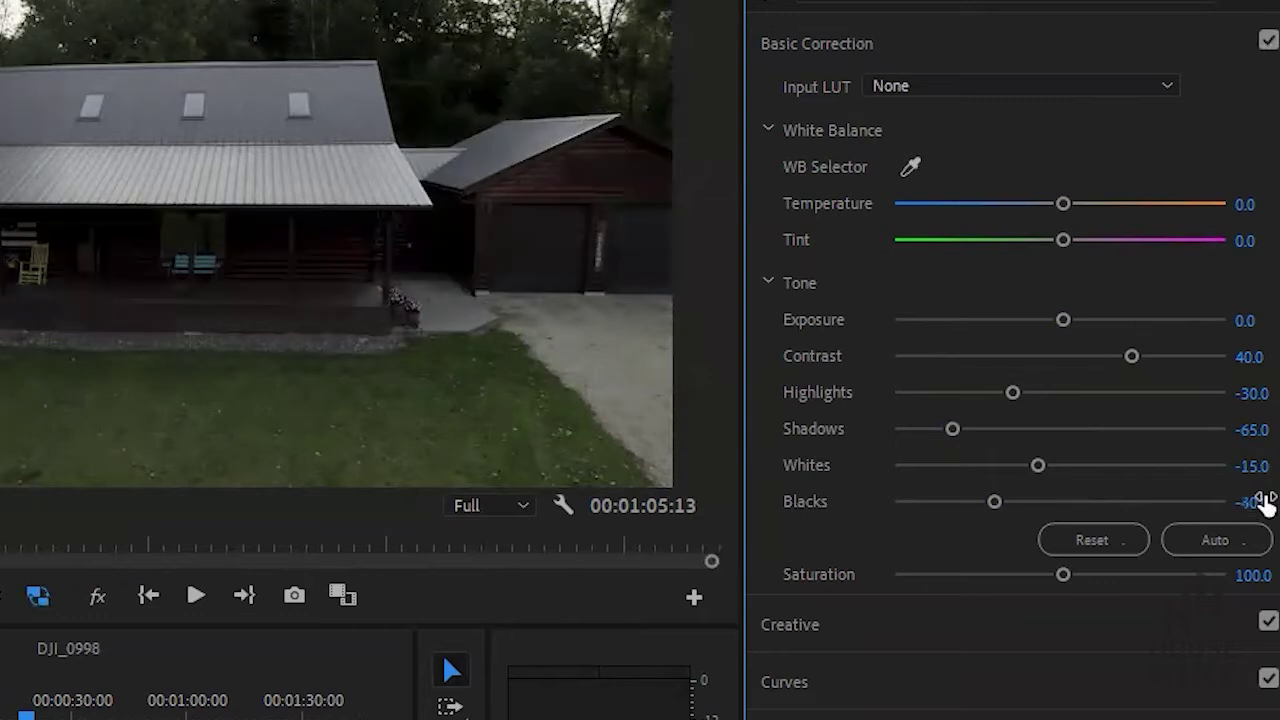
Try a saturation of 185 on the third adjustment layer segment, then reduce it to 160.
click(1260, 573)
text(1)
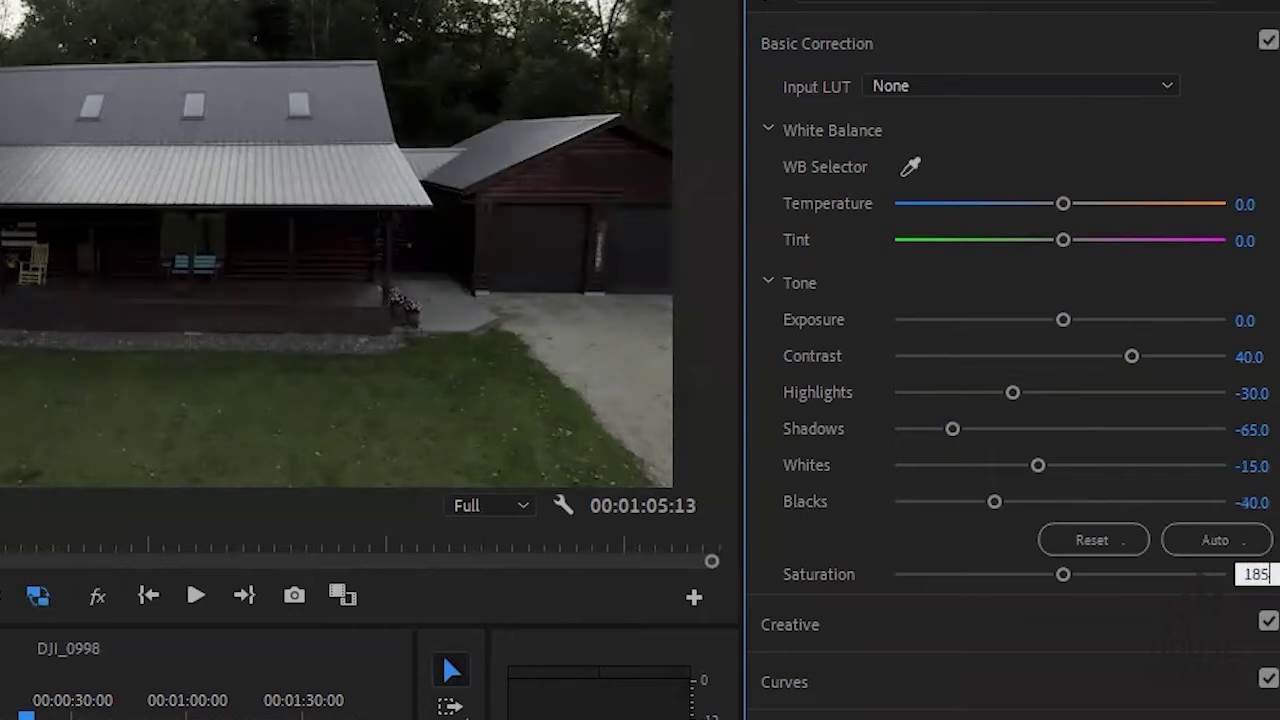
text(85)
key(Return)
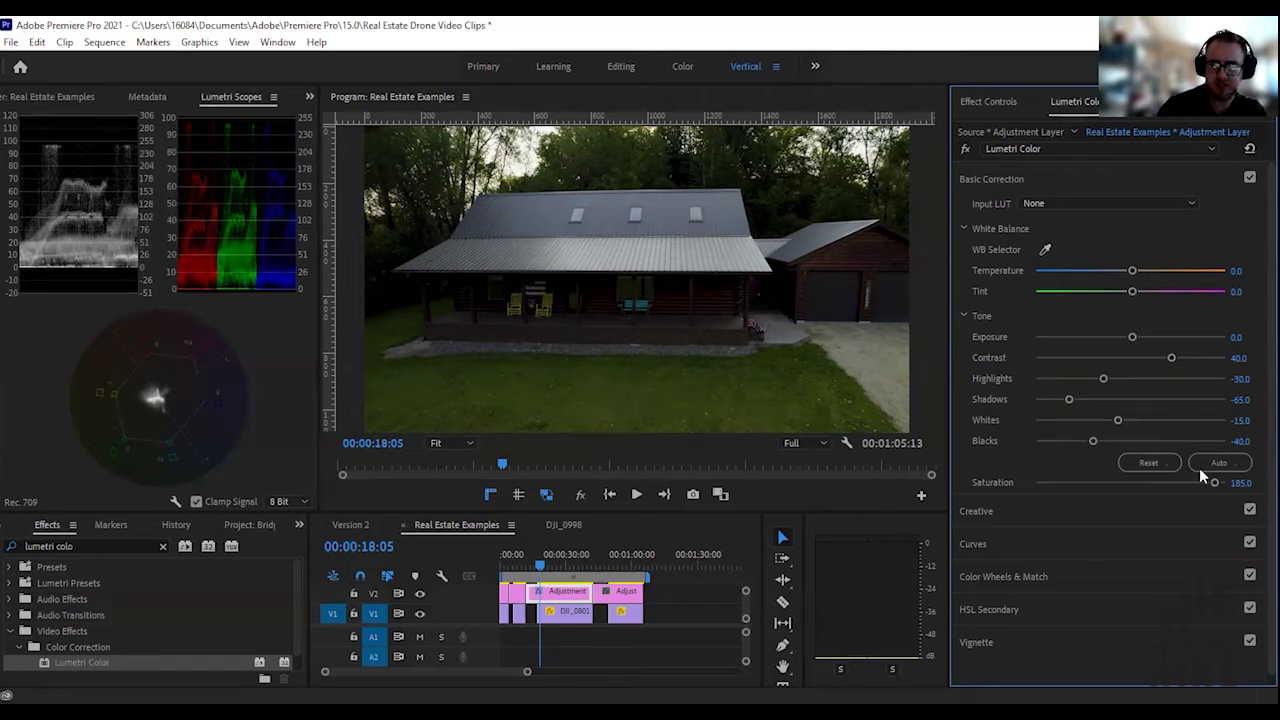
click(1240, 482)
text(160)
key(Return)
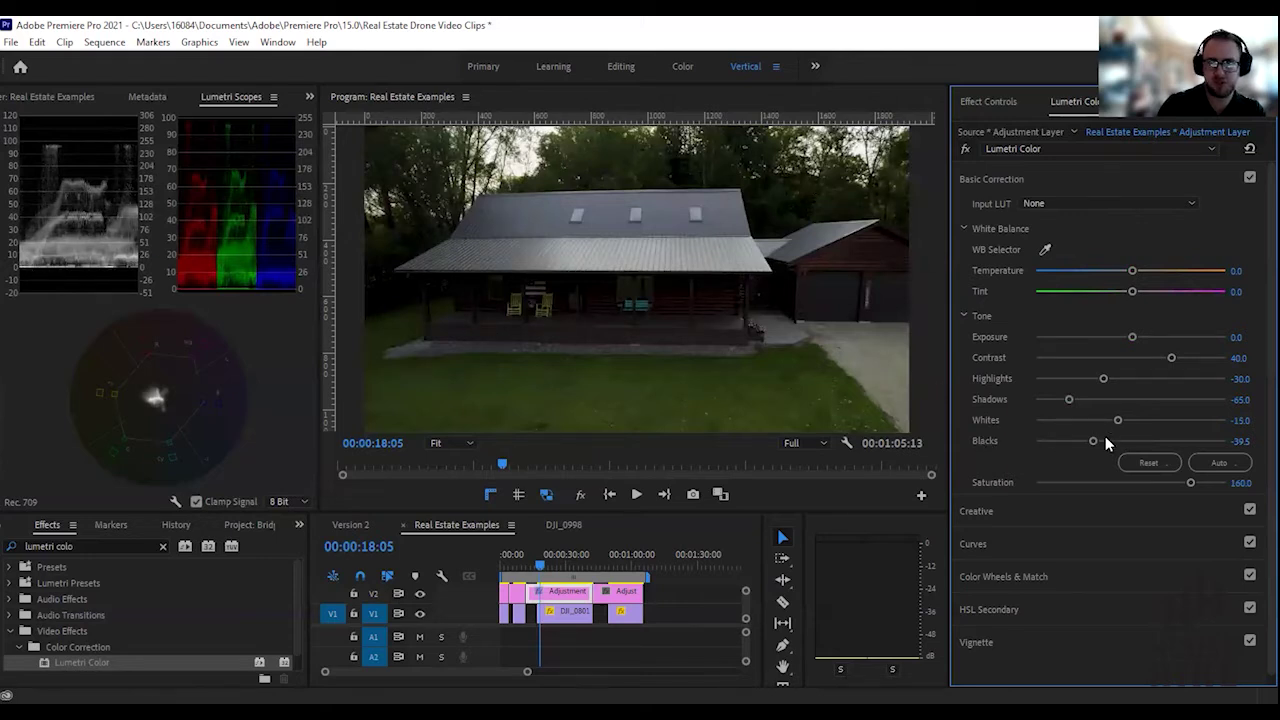
Raise the third segment's blacks to -5 and shadows to about -15, checking the dark porch detail at 100% preview zoom.
drag(1092, 440, 1124, 440)
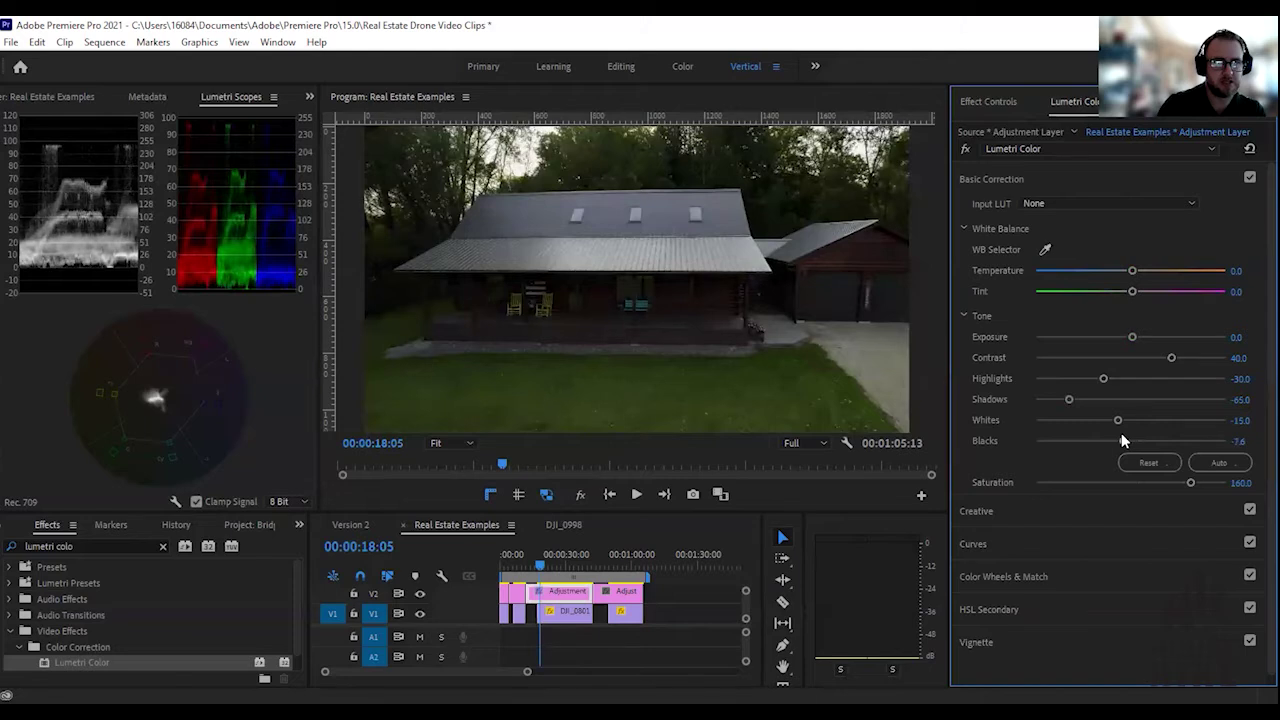
drag(1122, 434, 1095, 437)
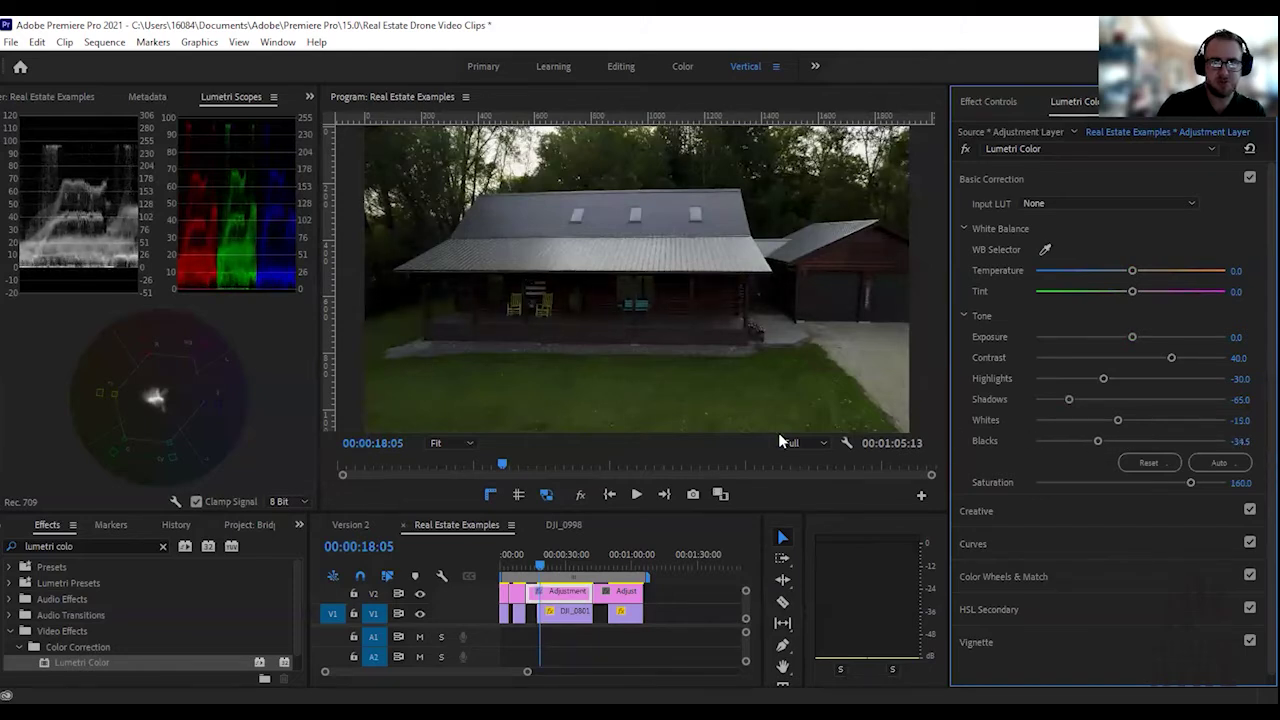
click(468, 443)
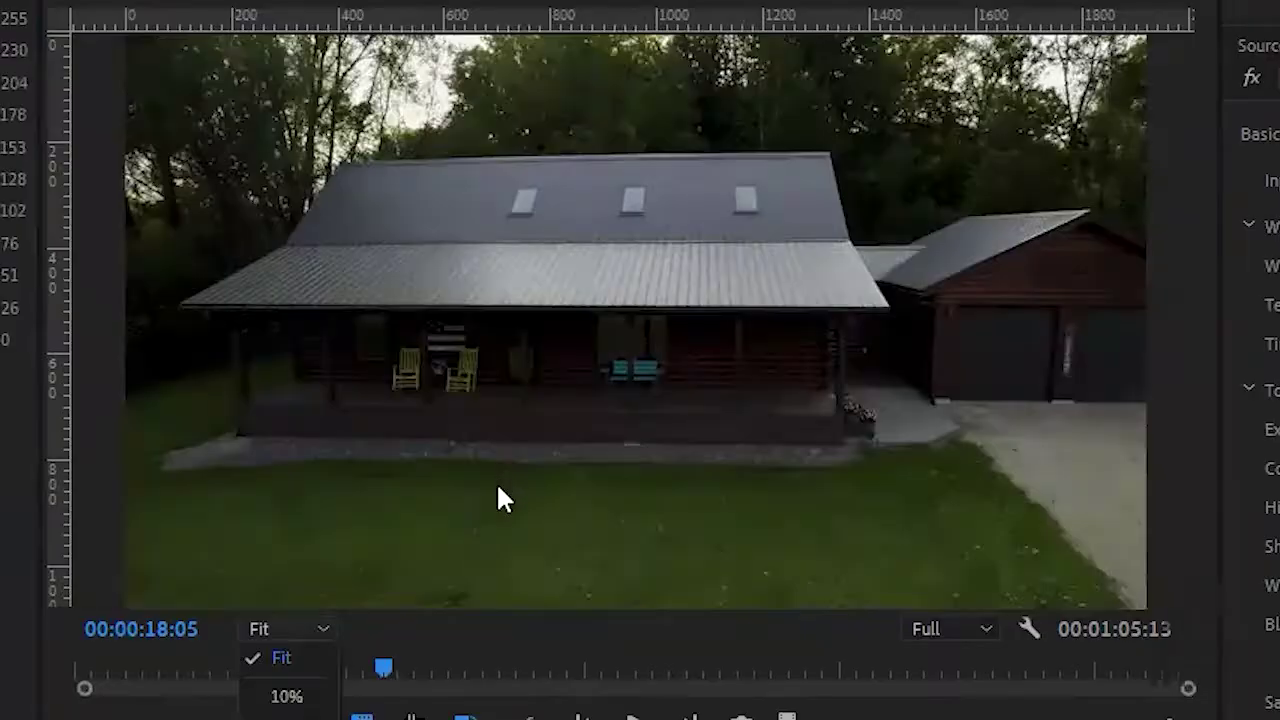
click(445, 521)
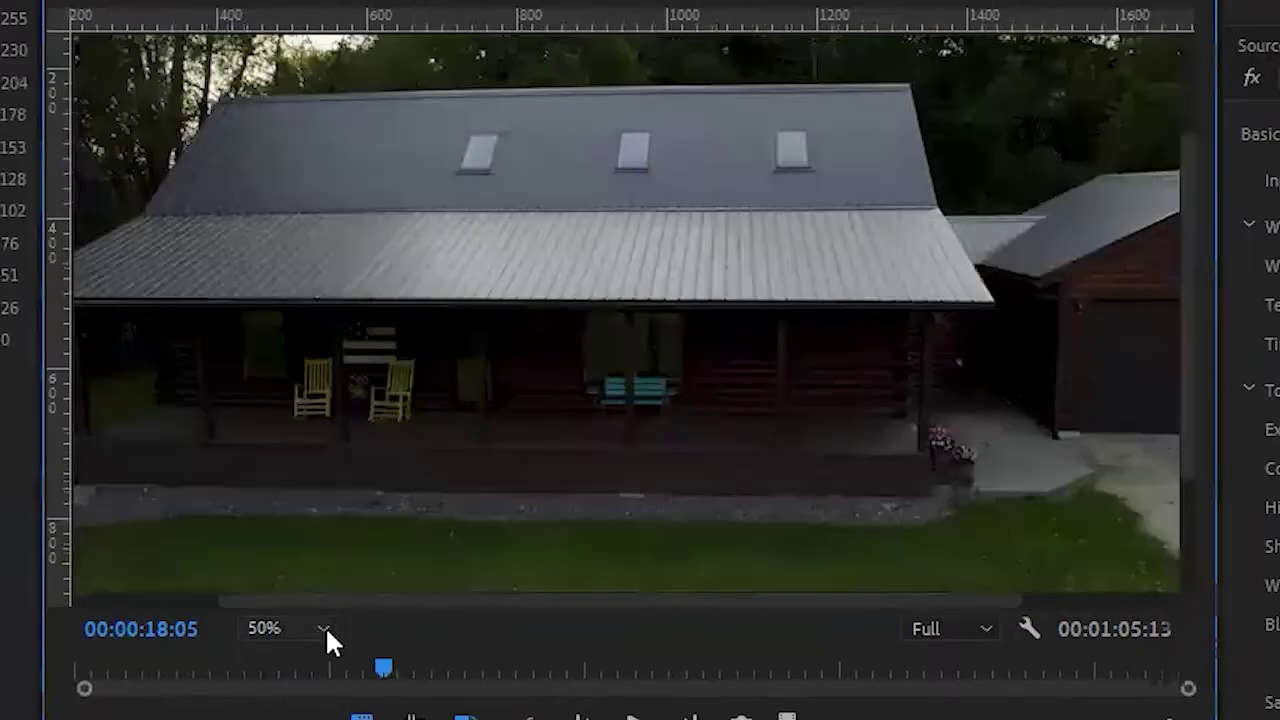
click(325, 630)
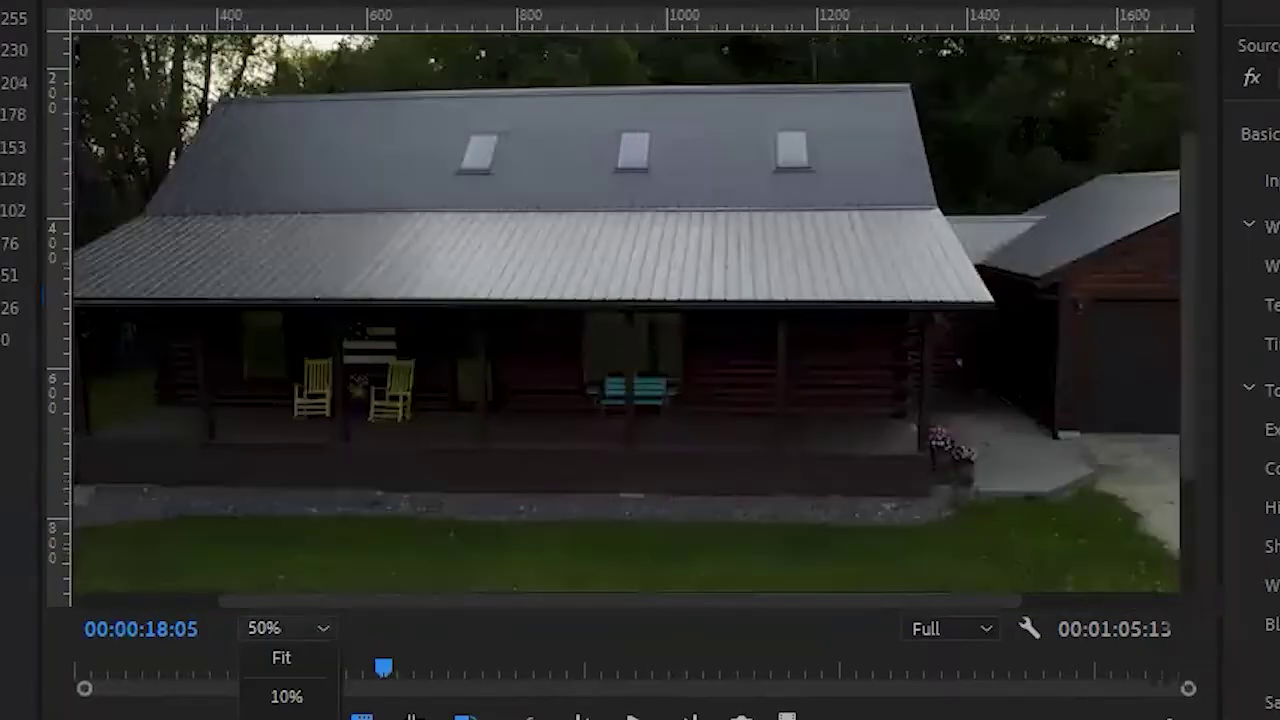
click(286, 719)
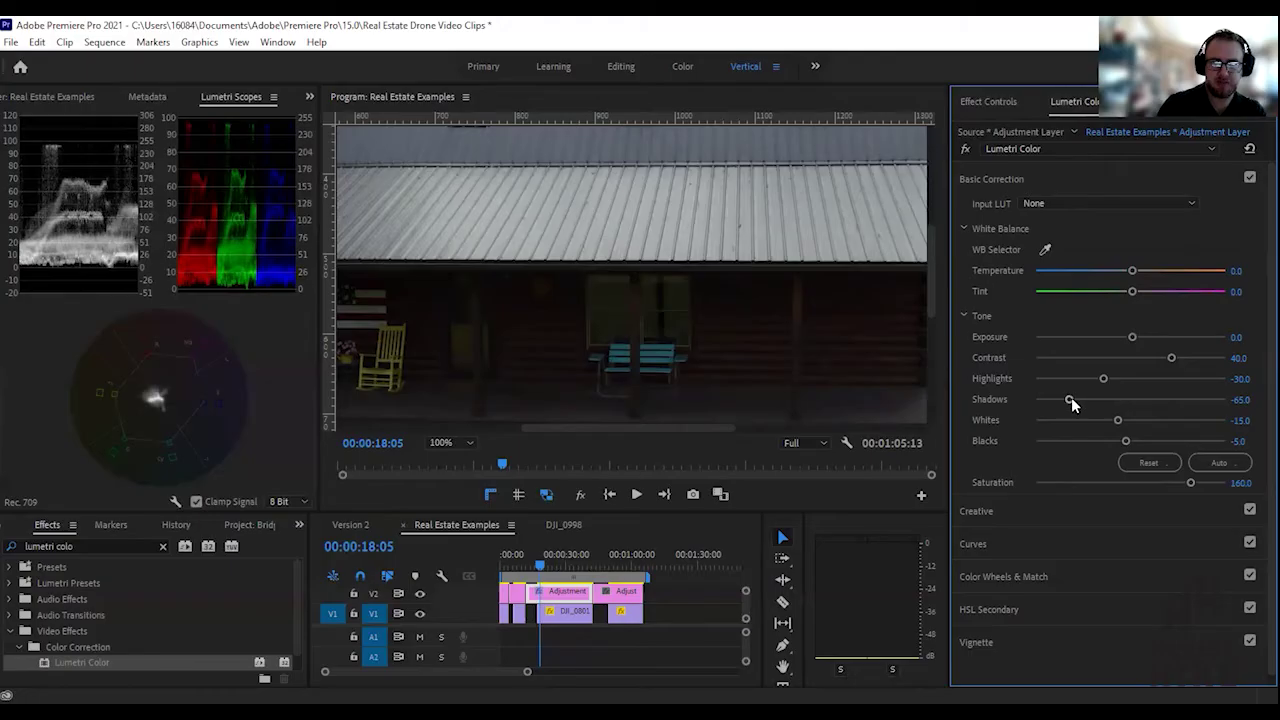
drag(1071, 397, 1112, 400)
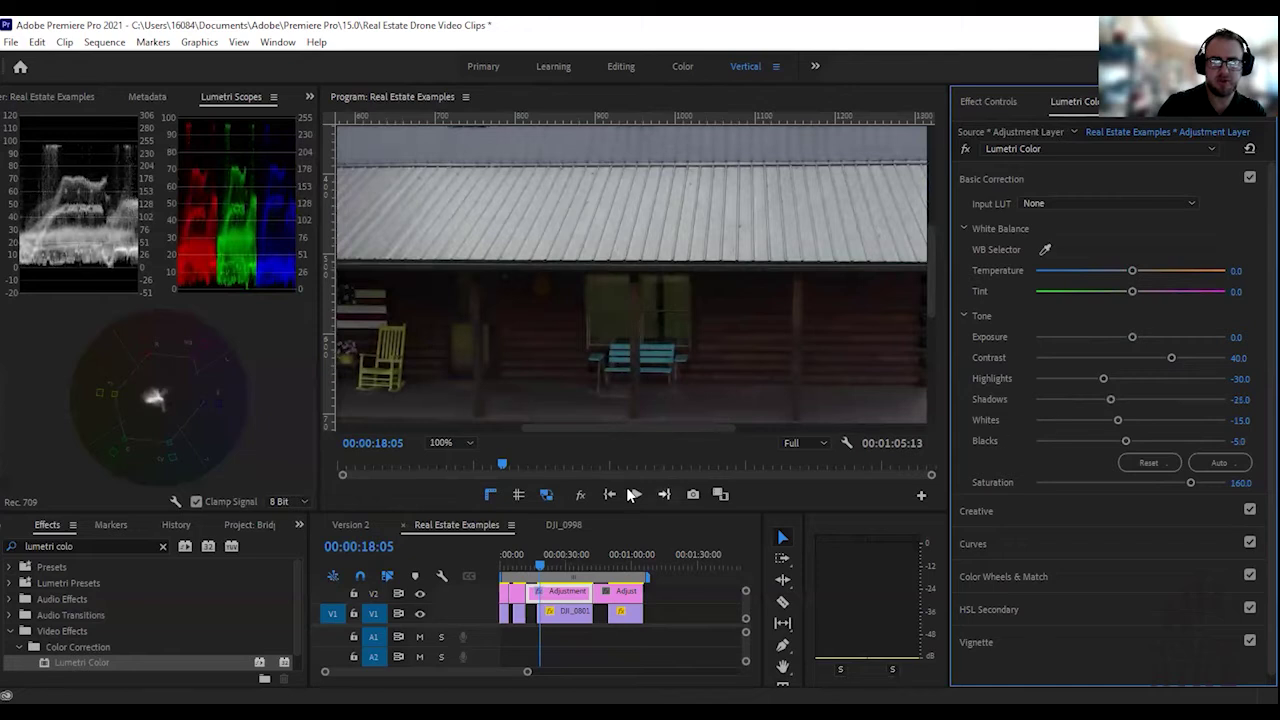
click(472, 441)
click(448, 459)
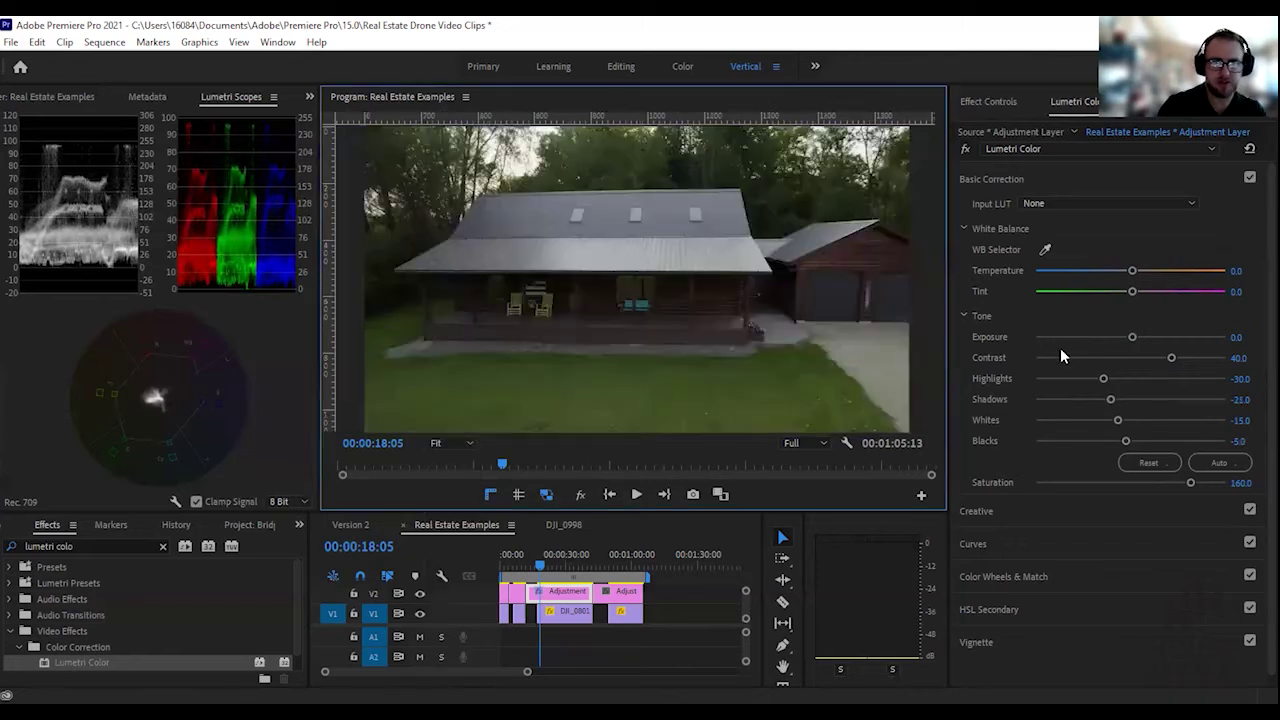
drag(1110, 399, 1116, 400)
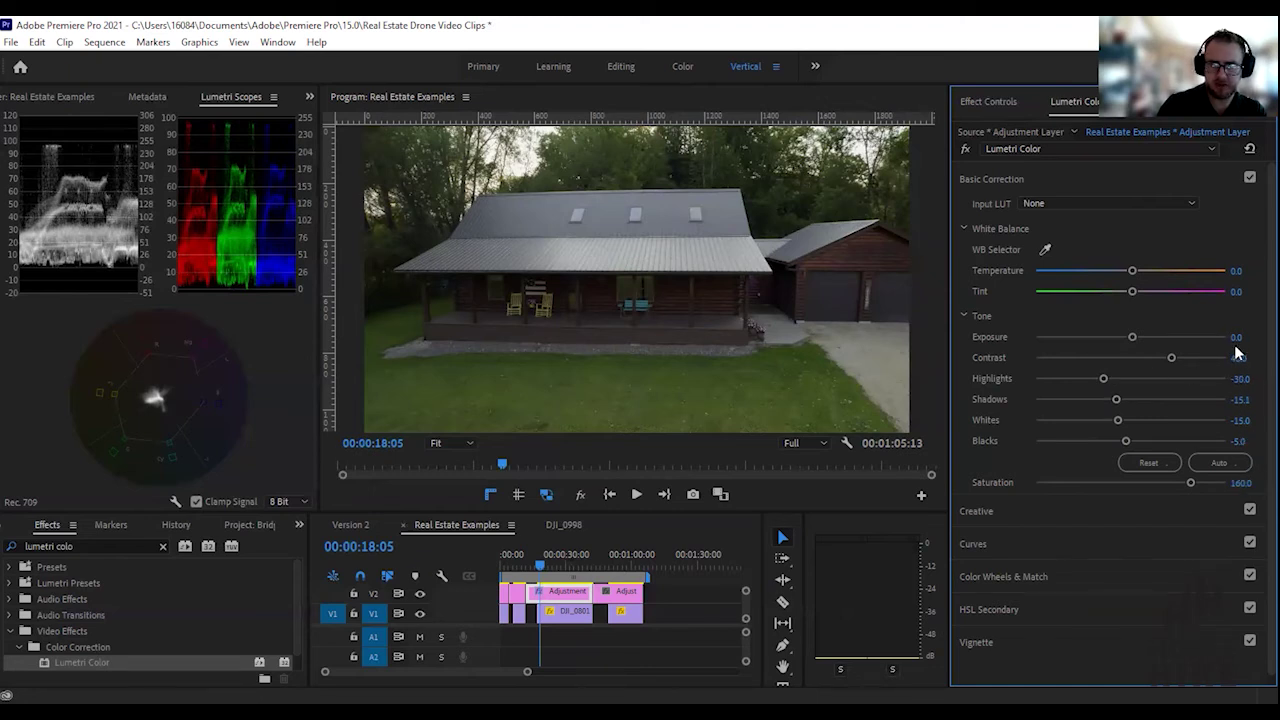
Set the third segment's white balance to a temperature of 5 and a tint of 3.
click(1241, 270)
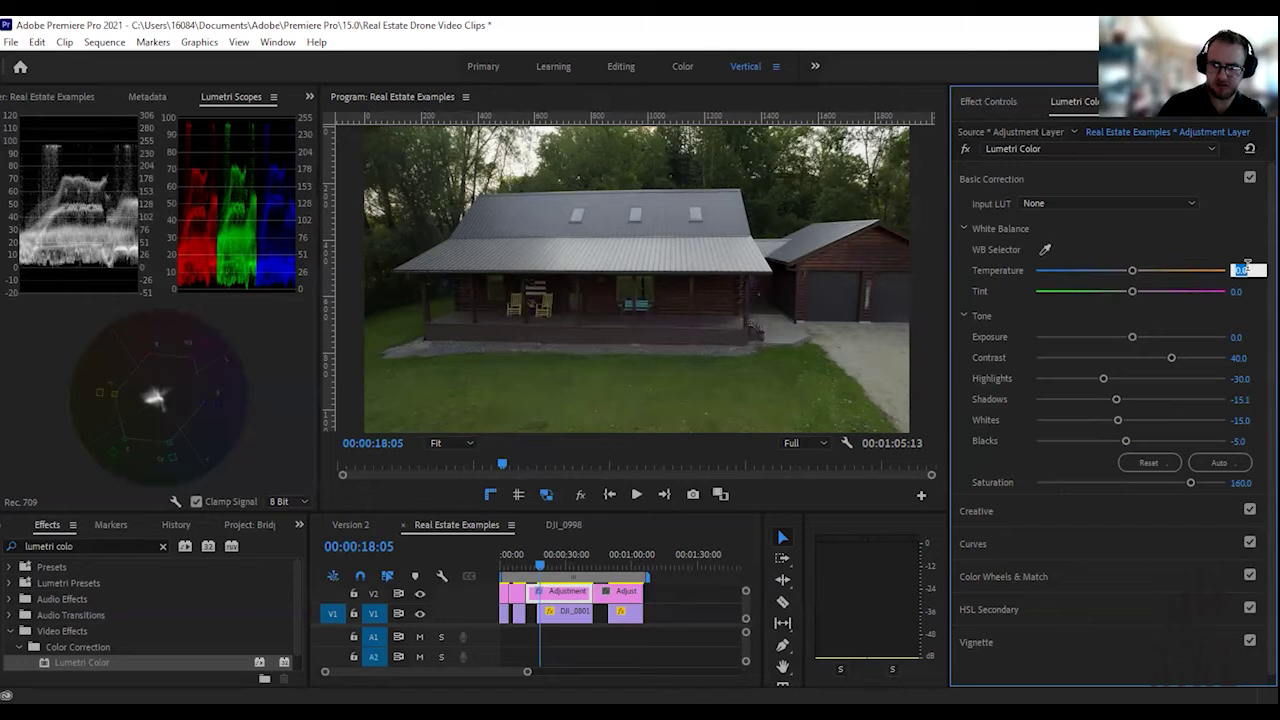
key(Return)
click(1246, 290)
text(3)
key(Return)
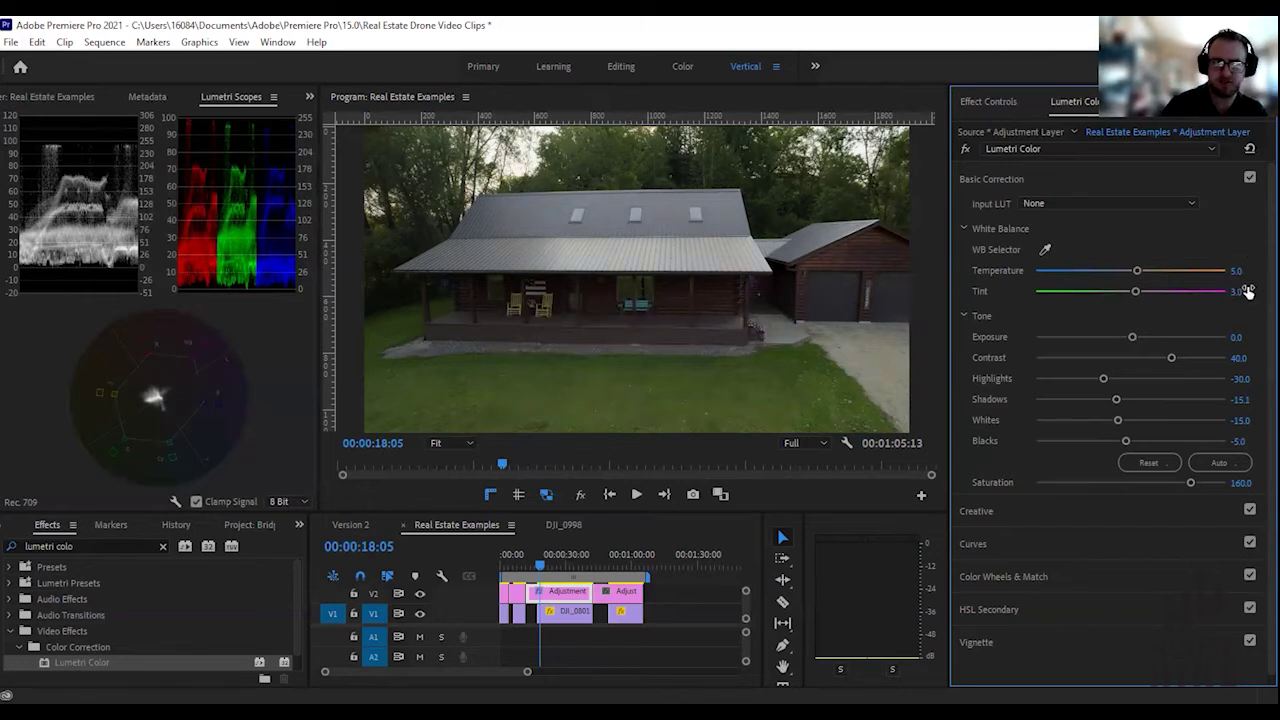
Set the third segment's exposure to 0.3 and lower its highlights to about -40.
click(1244, 337)
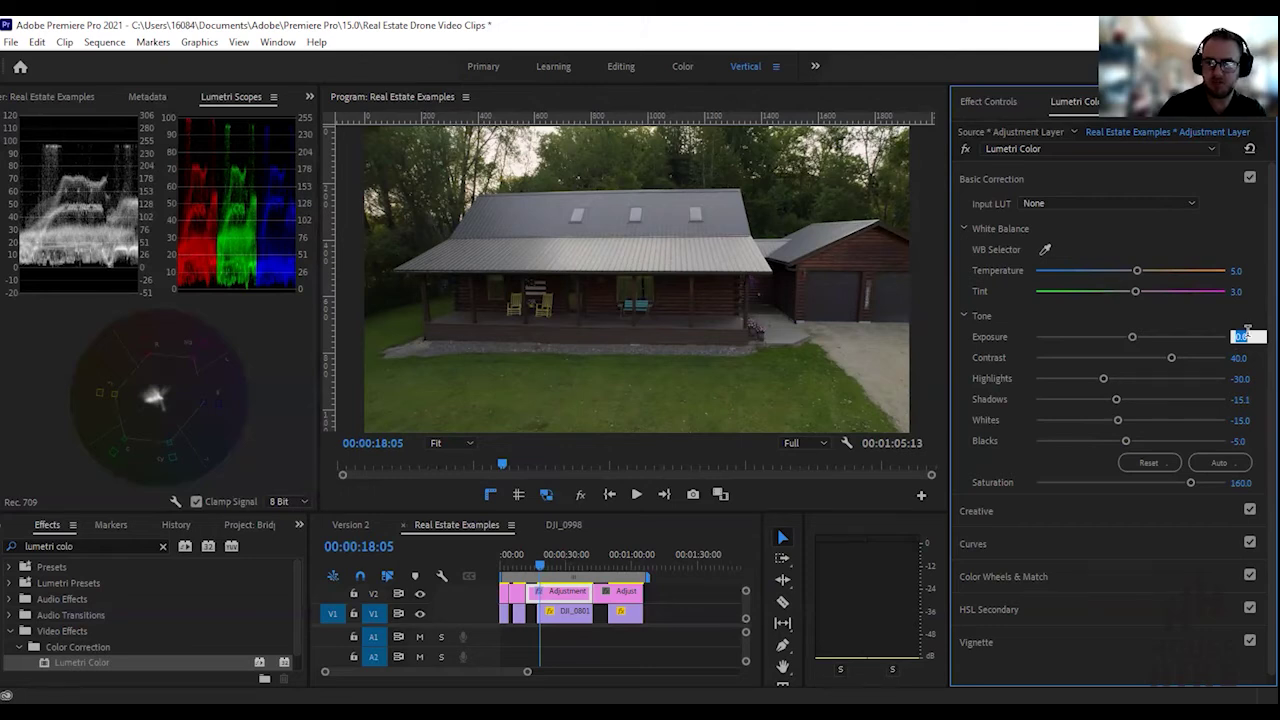
text(0.3)
key(Return)
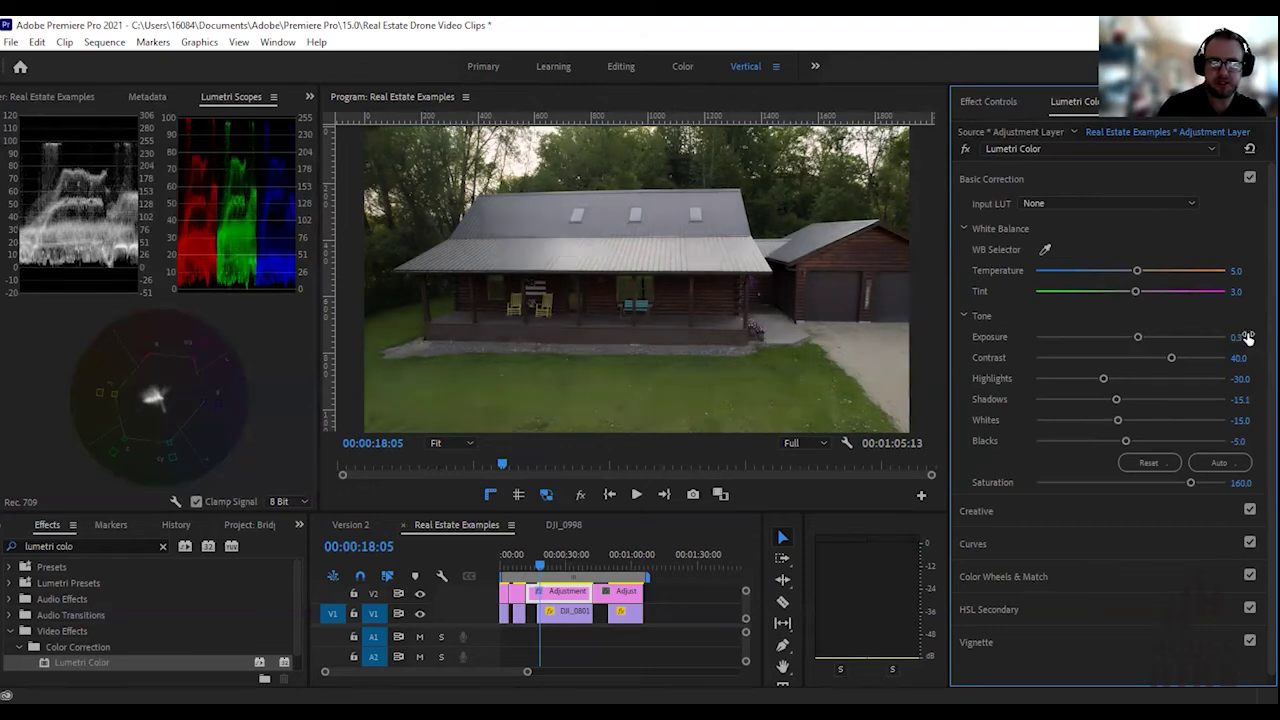
drag(1100, 378, 1093, 384)
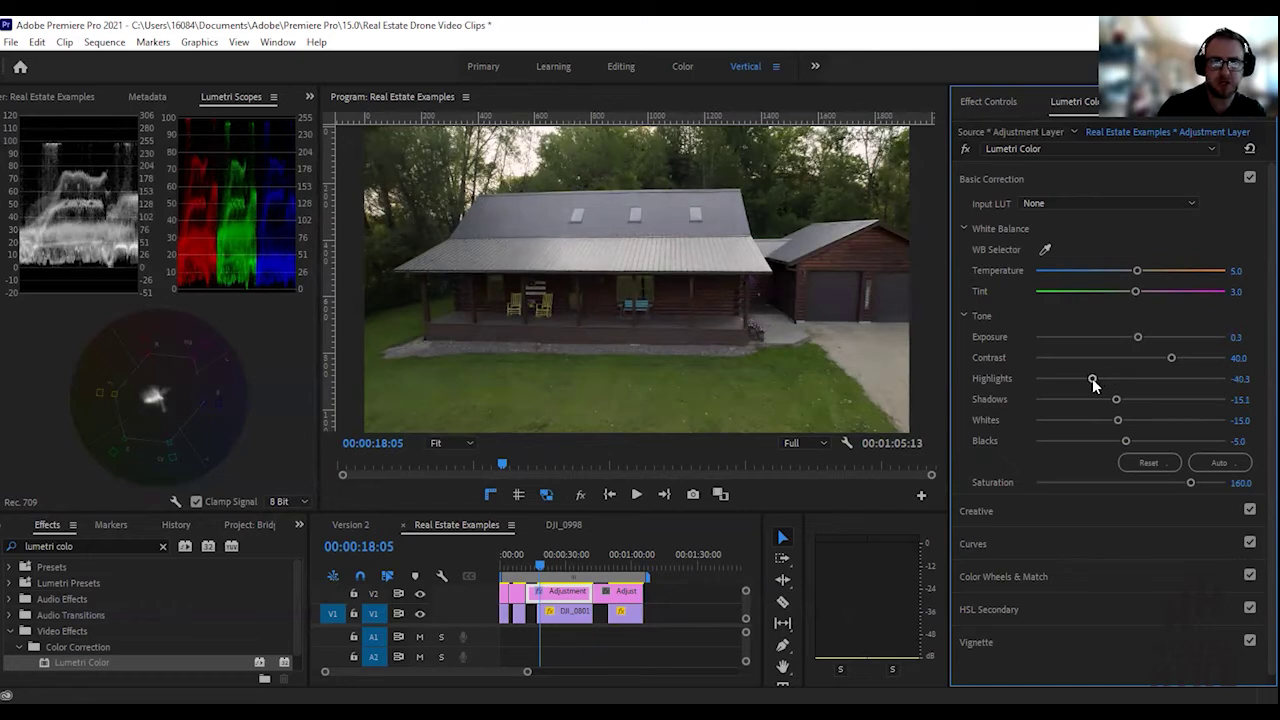
Set the third segment's saturation to 185 and check the grade on a frame at 00:00:22:22.
click(1244, 482)
text(165)
key(Return)
click(548, 568)
mouse_move(548, 568)
mouse_down()
mouse_move(592, 568)
mouse_move(549, 568)
mouse_up()
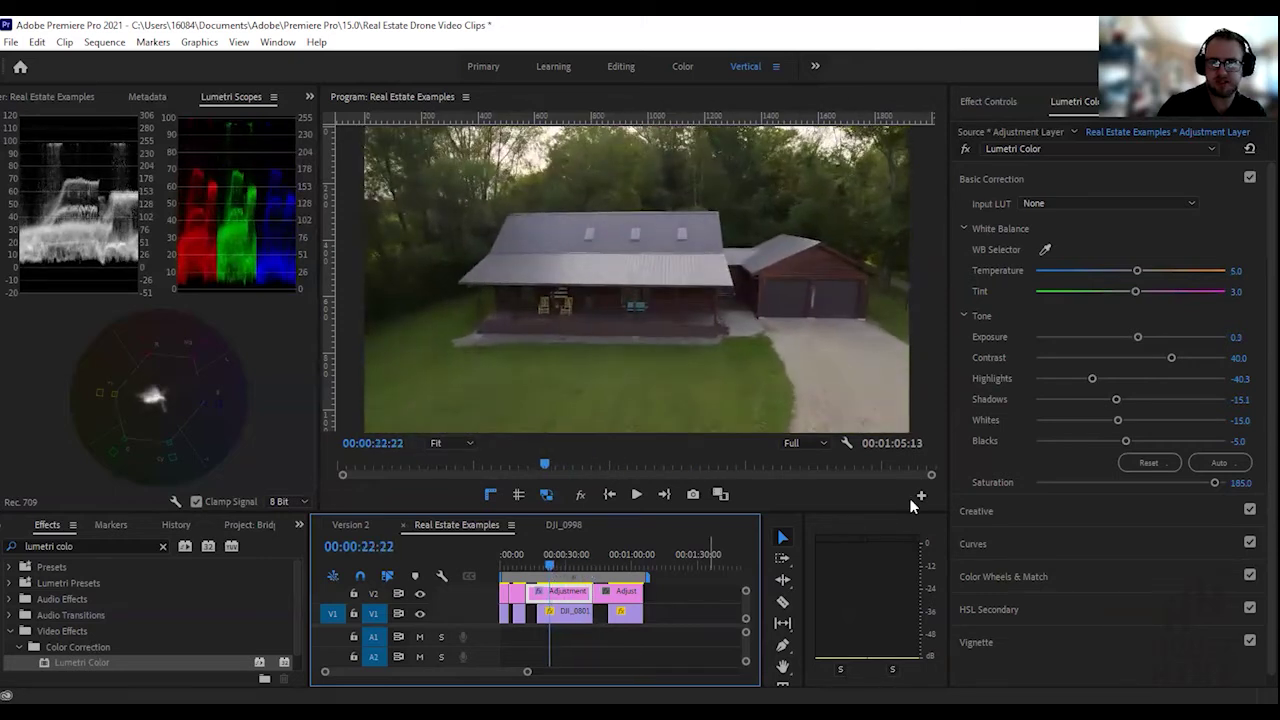
Set the third segment's vibrance to 10 in the Creative adjustments.
click(1077, 508)
click(1244, 494)
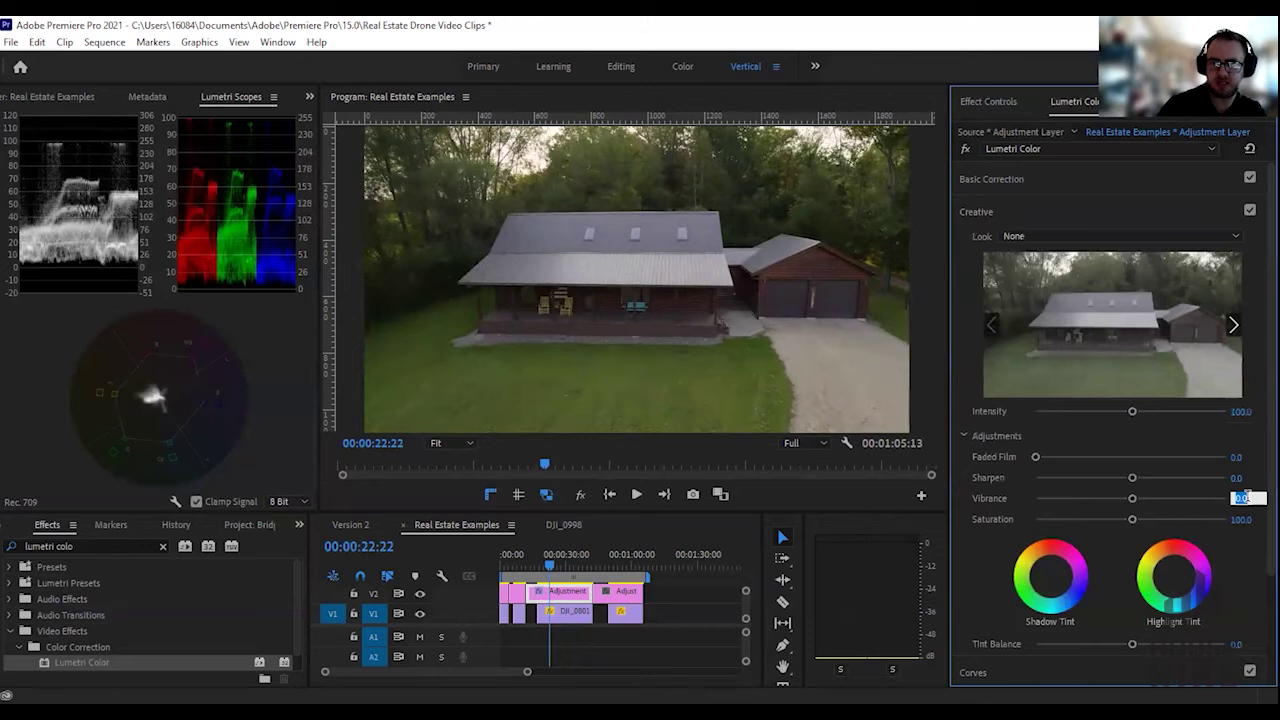
key(Return)
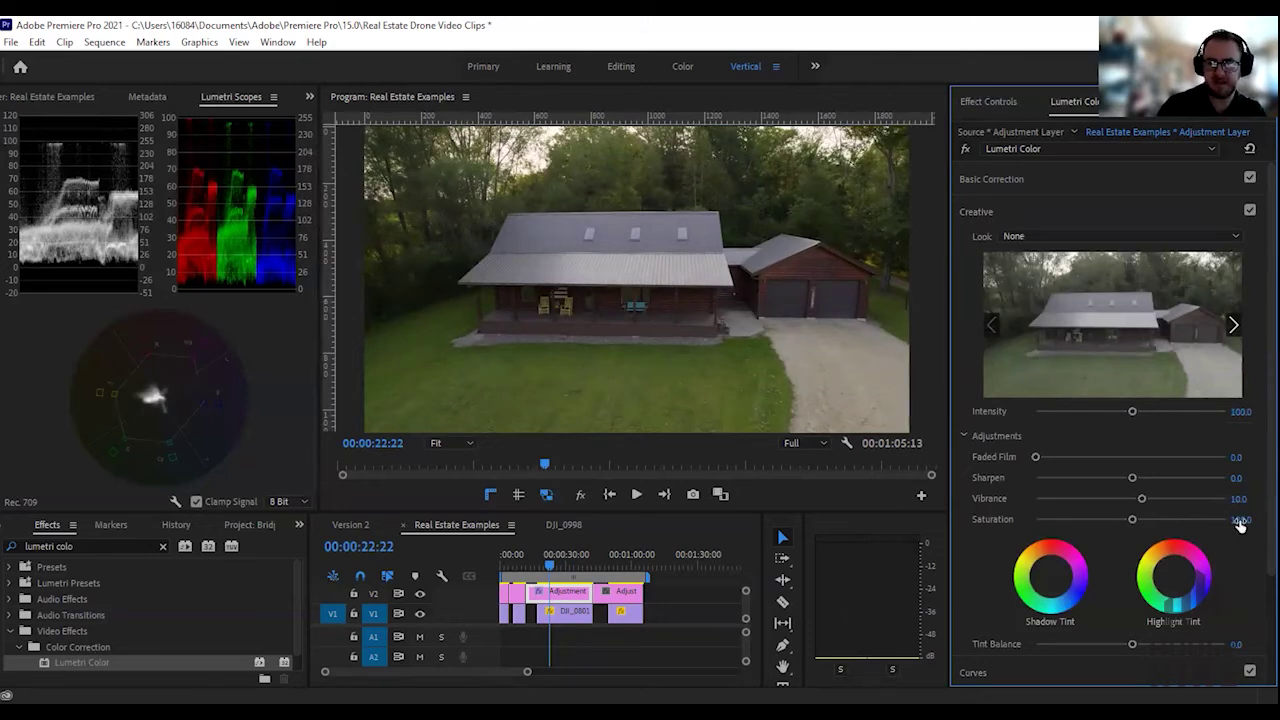
Shape the third segment's RGB curve into a gentle S-curve with slightly lifted blacks, and compare the image with the curve off and on.
scroll(1235, 518, down, 3)
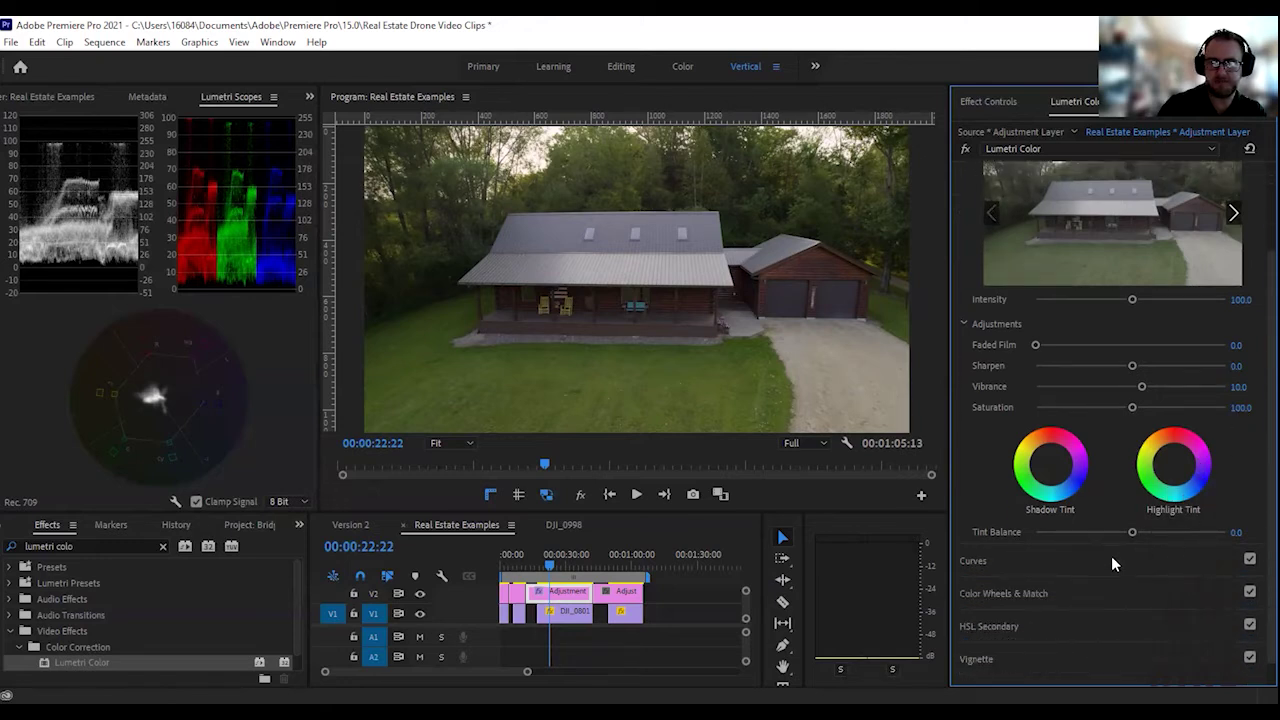
click(1112, 561)
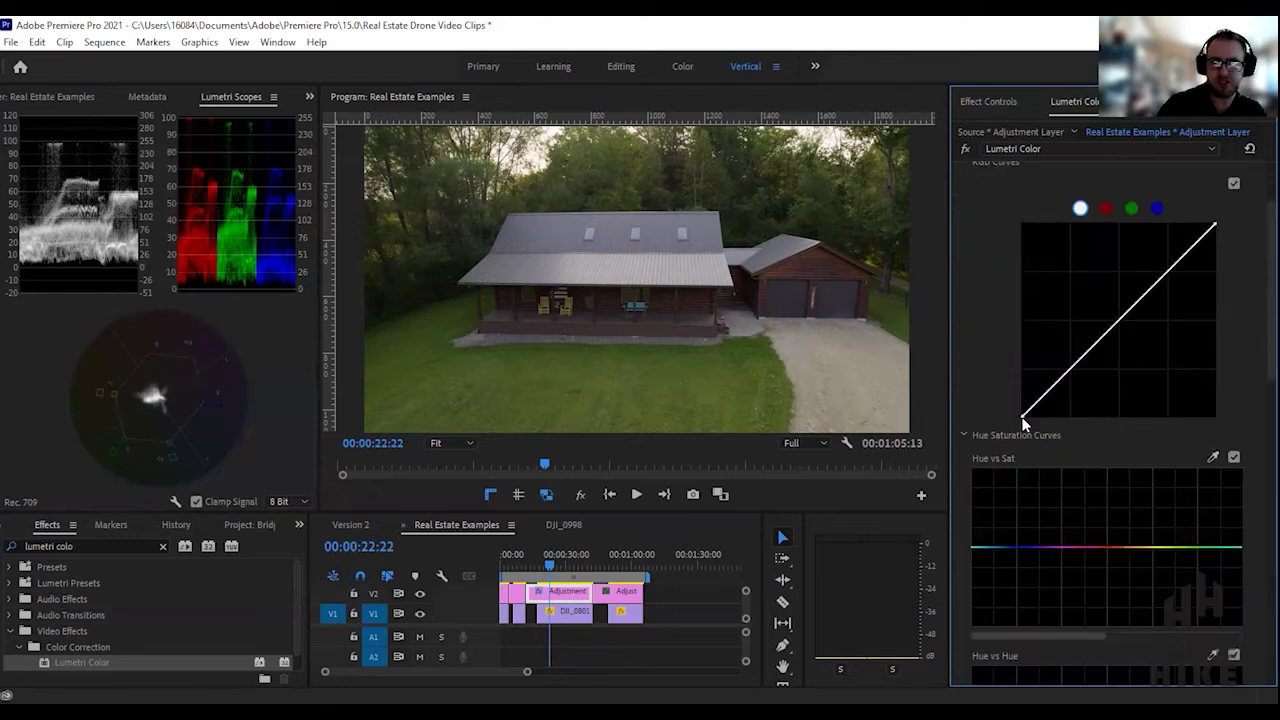
drag(1025, 420, 1066, 380)
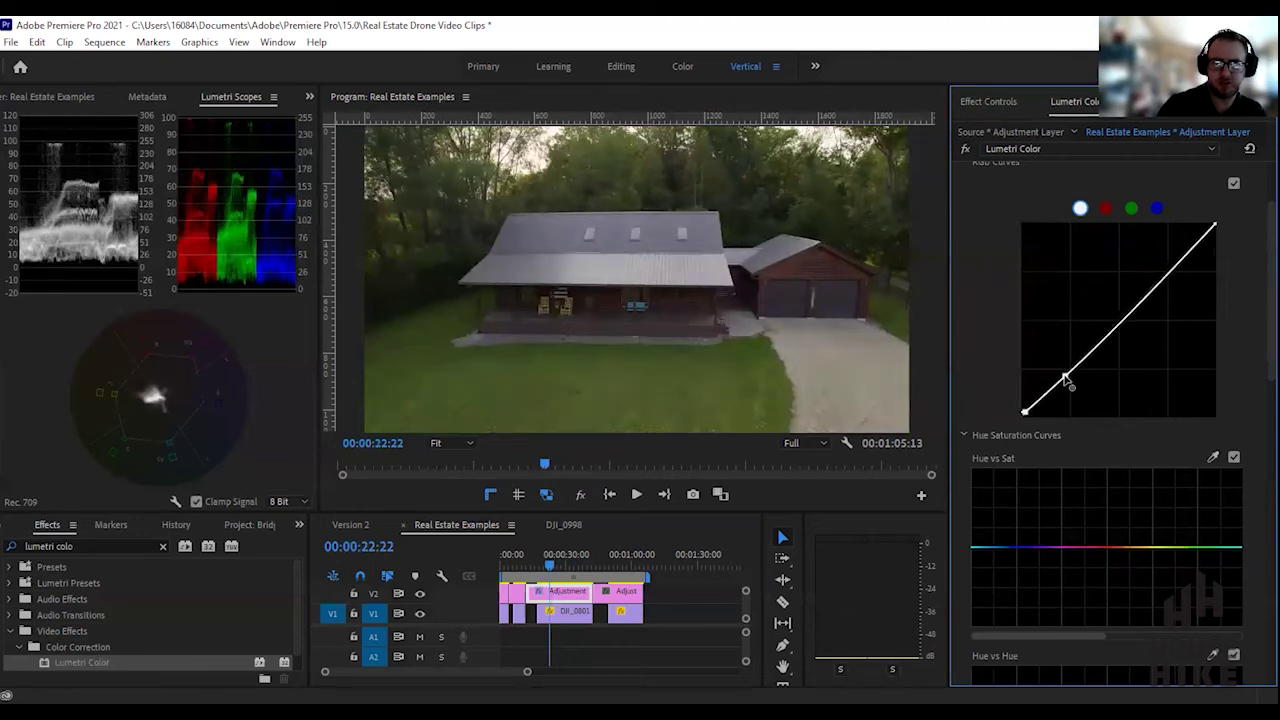
drag(1066, 378, 1068, 381)
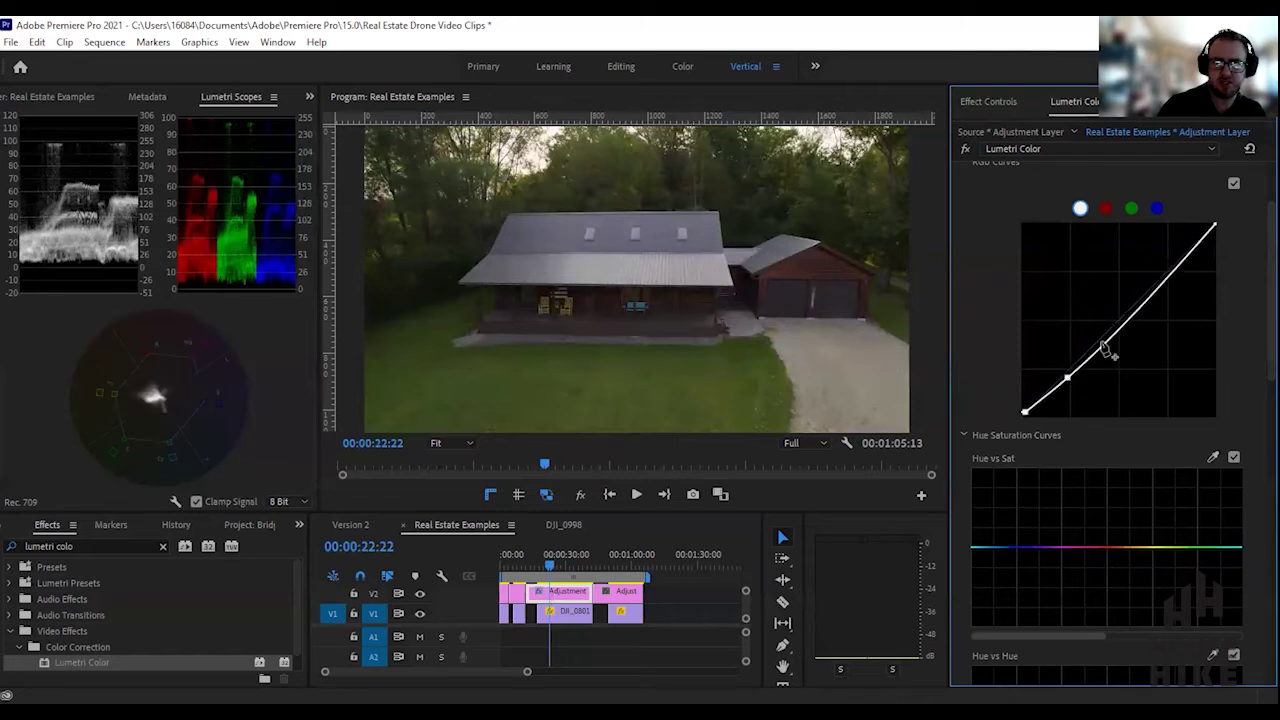
drag(1119, 336, 1118, 322)
drag(1163, 275, 1163, 266)
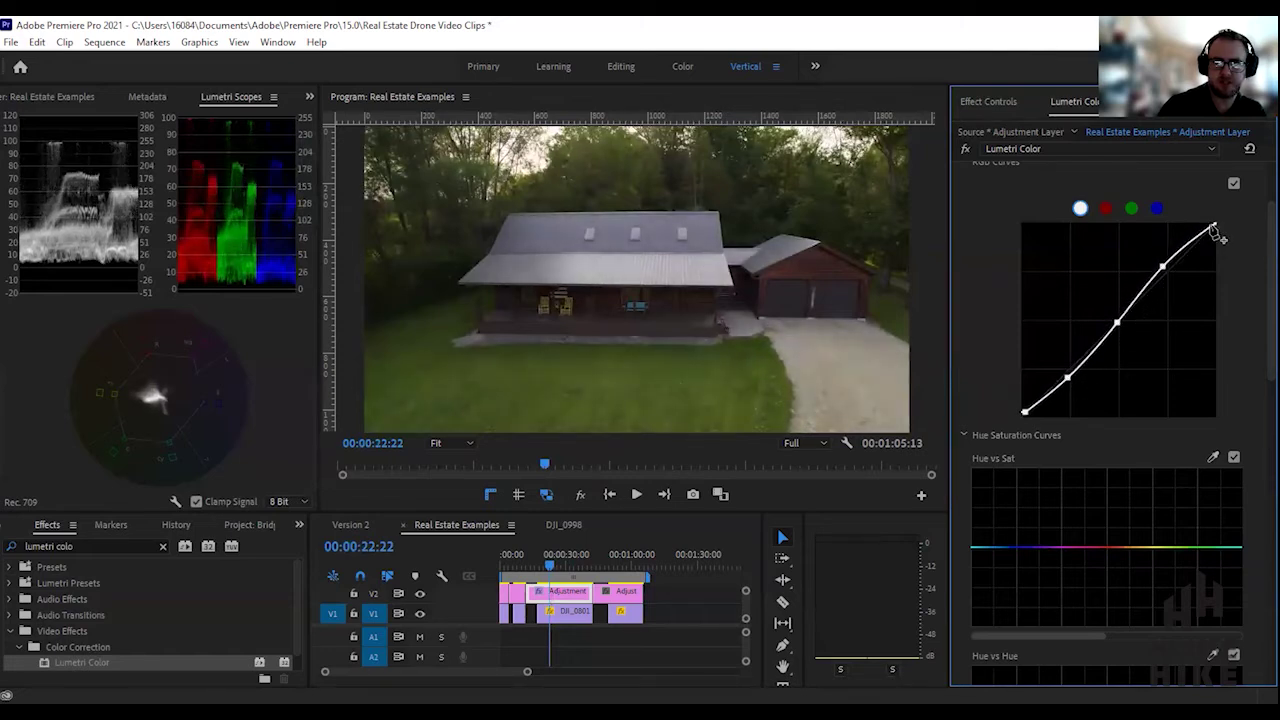
drag(1217, 230, 1213, 230)
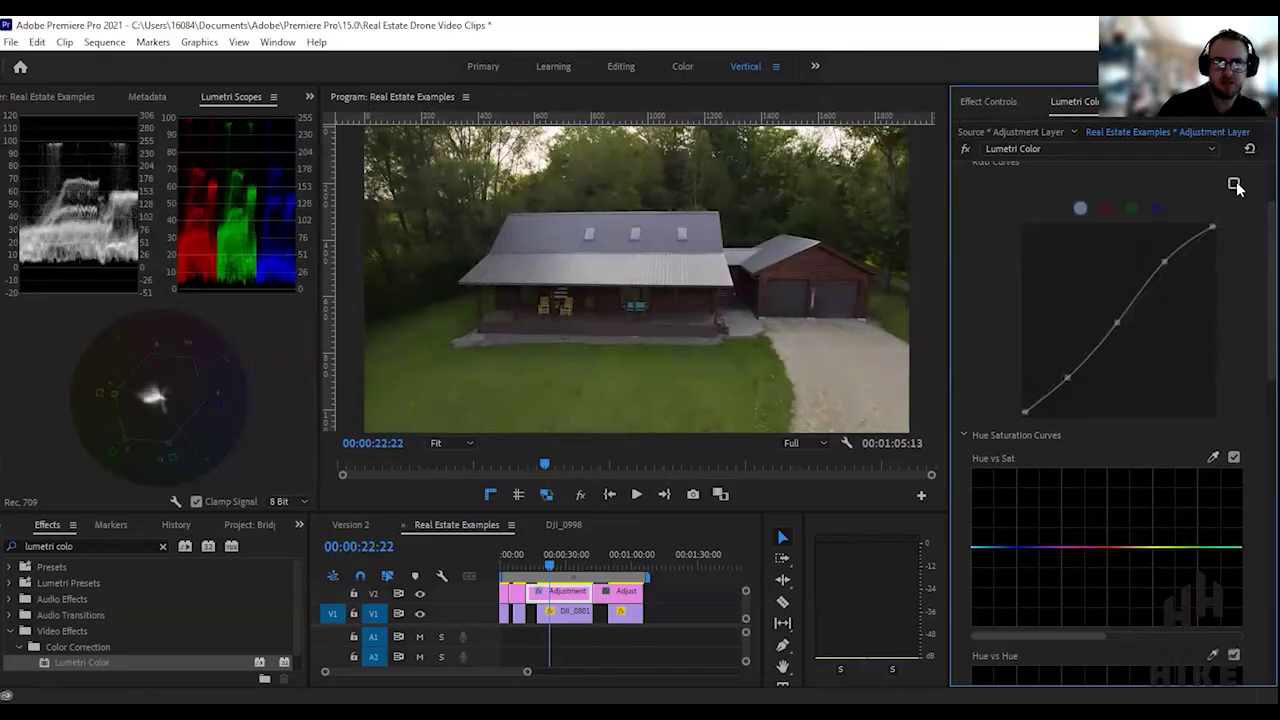
click(1234, 184)
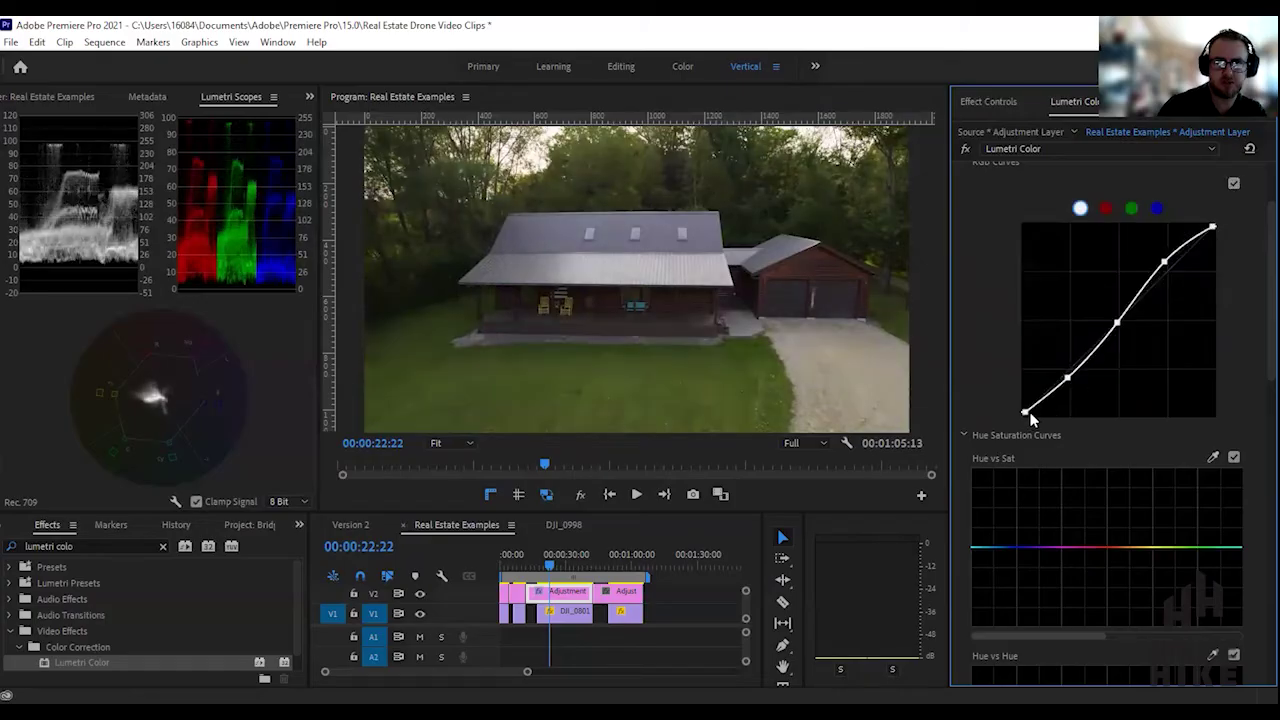
Set the third segment's exposure to 0.4 in Basic Correction.
scroll(1082, 210, up, 4)
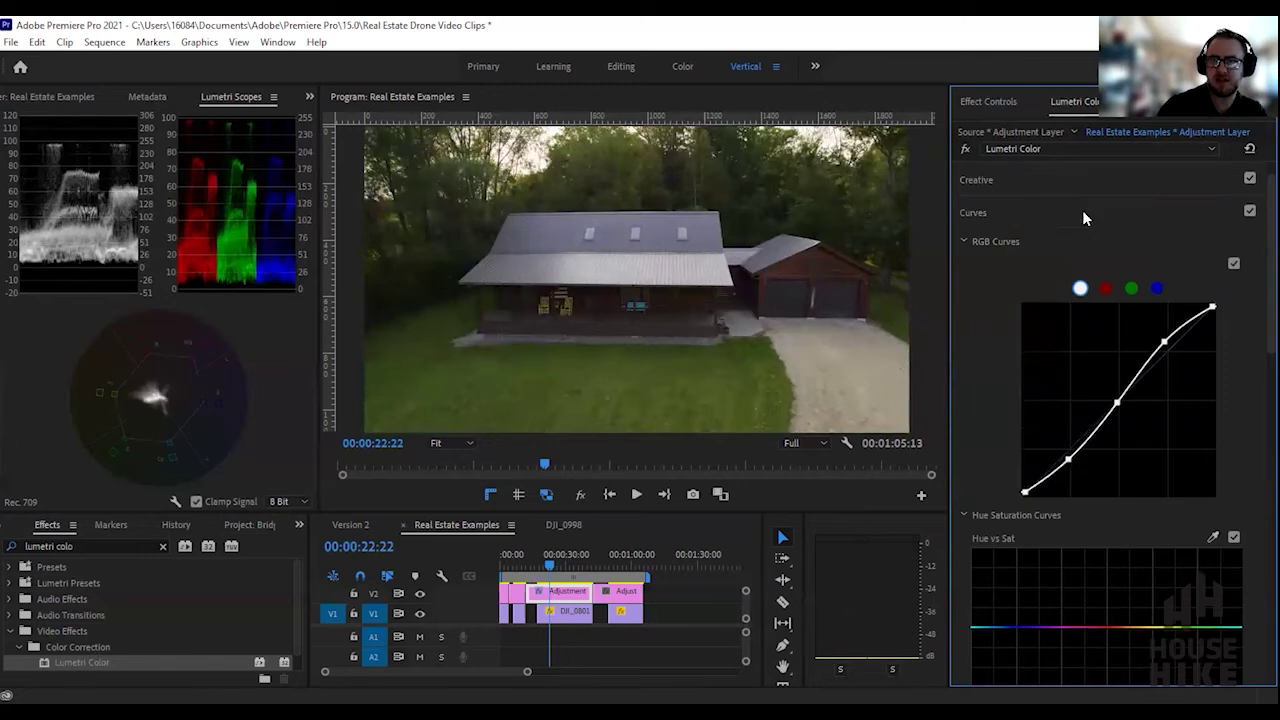
click(1050, 179)
click(1238, 340)
text(0.4)
key(Return)
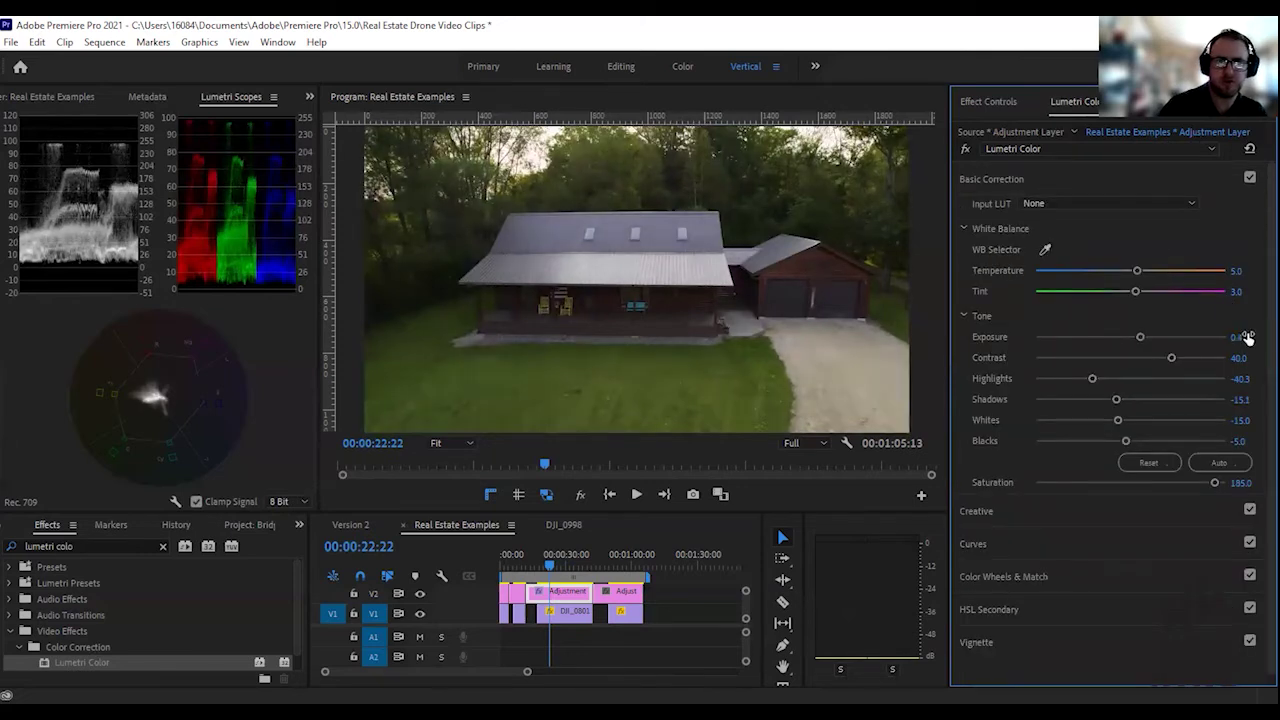
Play through the graded third segment at fast speed to review the look up to its end.
click(545, 568)
key(space)
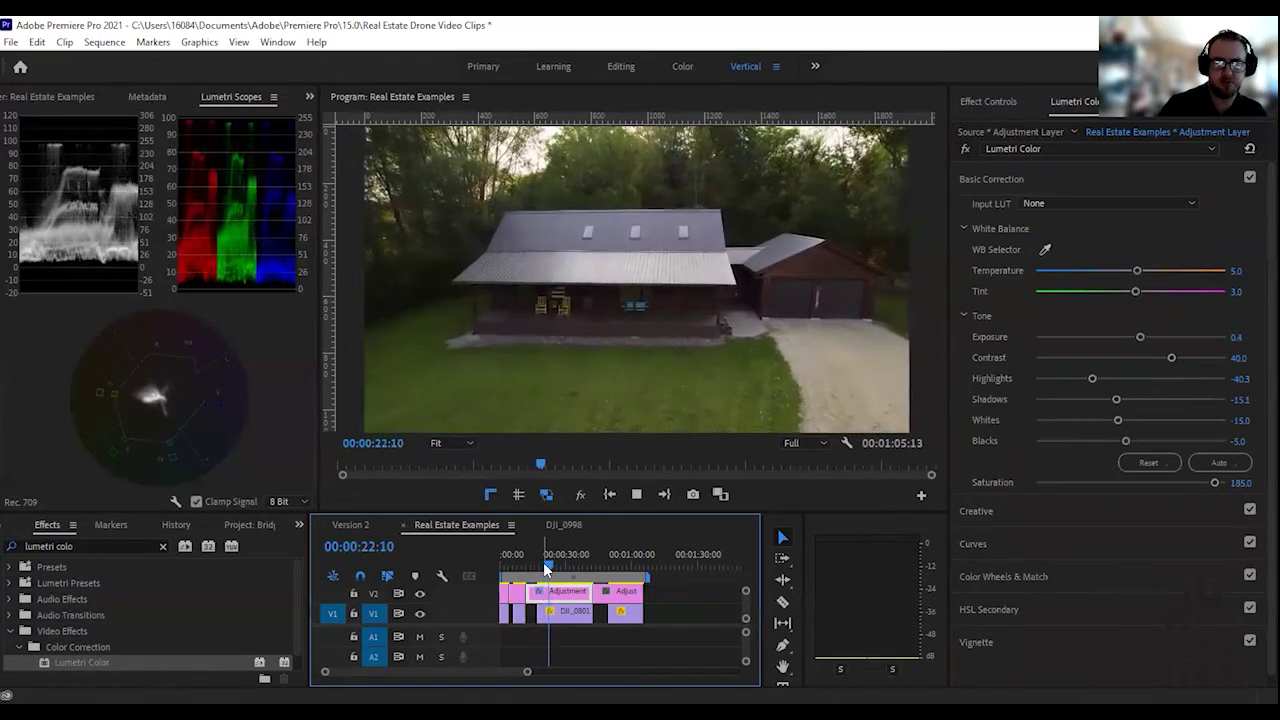
key(l)
key(l)
key(l)
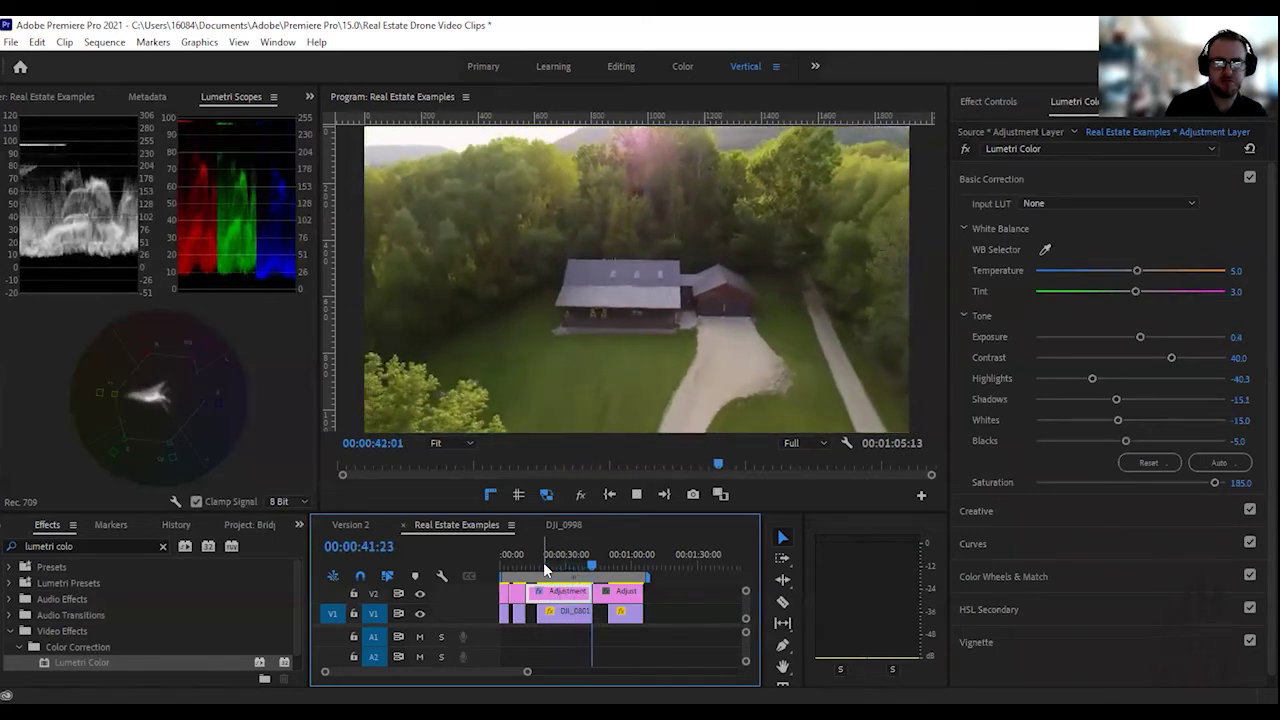
key(k)
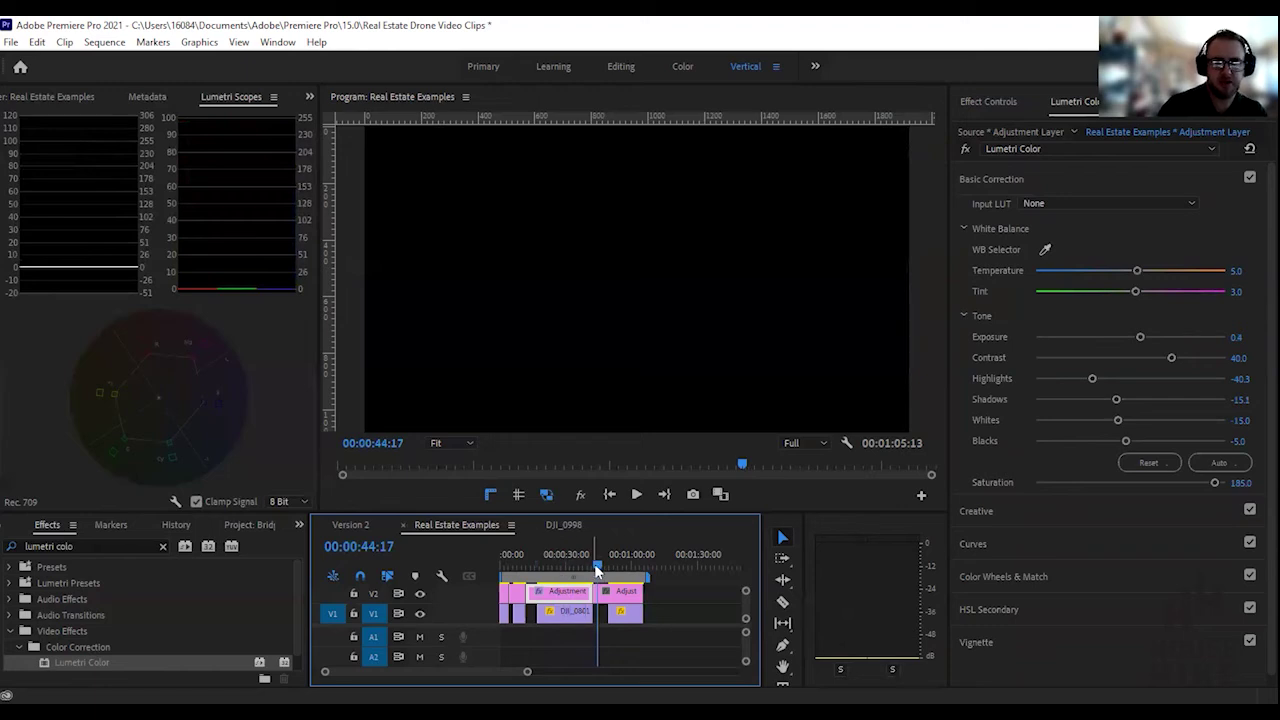
Move to the DJI_0002 neighborhood clip and play its reframed shot, stopping at 00:00:54:22.
mouse_move(607, 564)
mouse_down()
mouse_move(535, 563)
mouse_move(615, 560)
mouse_up()
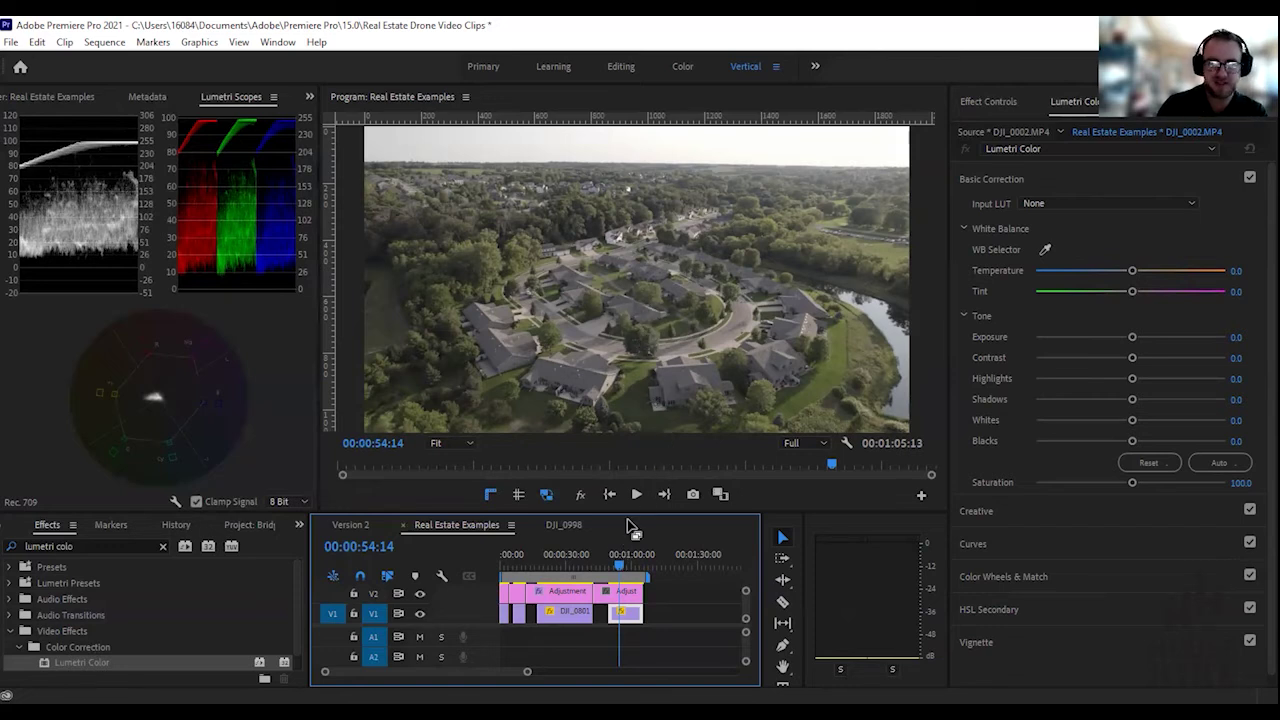
drag(620, 562, 613, 570)
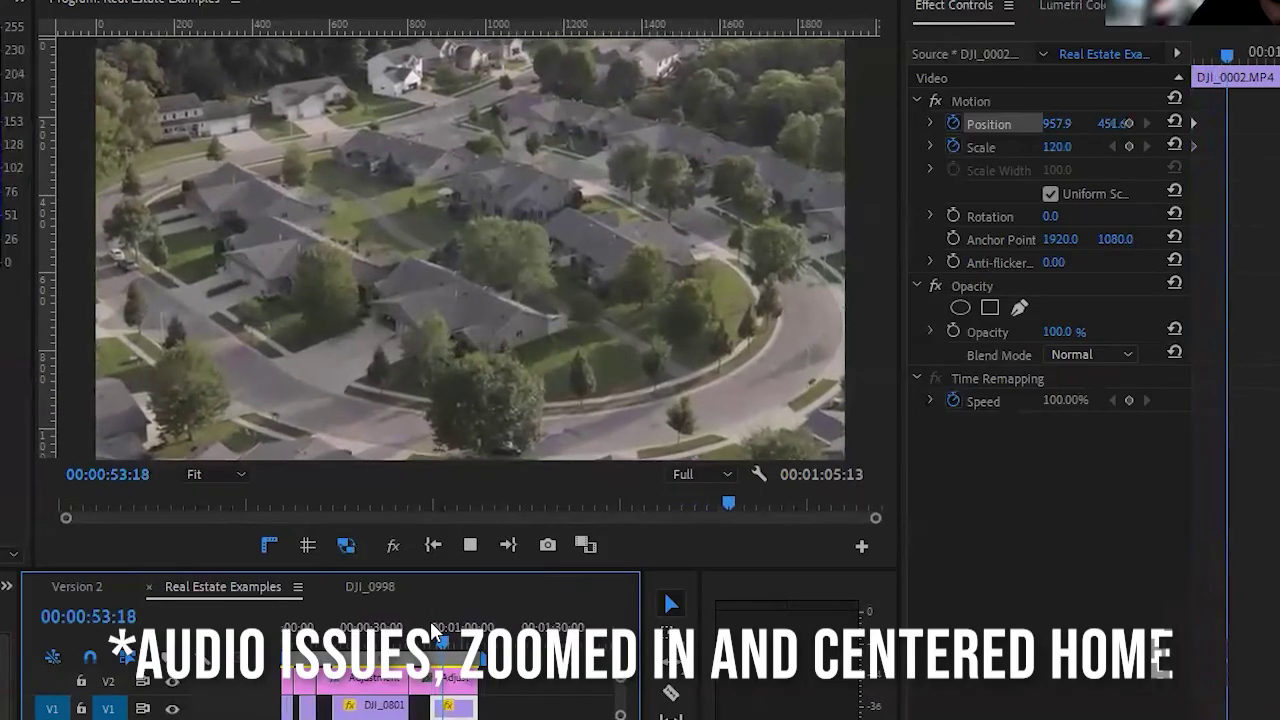
key(space)
Set the fourth segment's adjustment layer to contrast 40, highlights -30, shadows -65, whites -15 and blacks -40 in Lumetri Color.
click(451, 682)
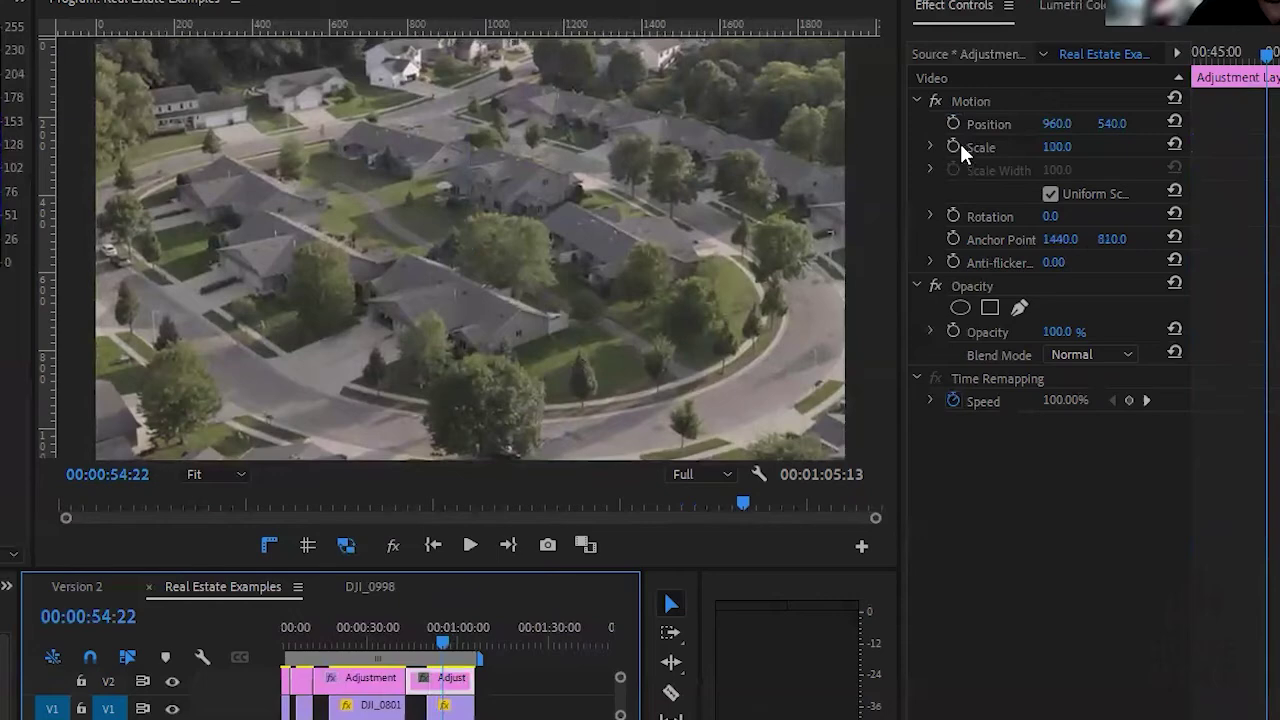
click(1075, 6)
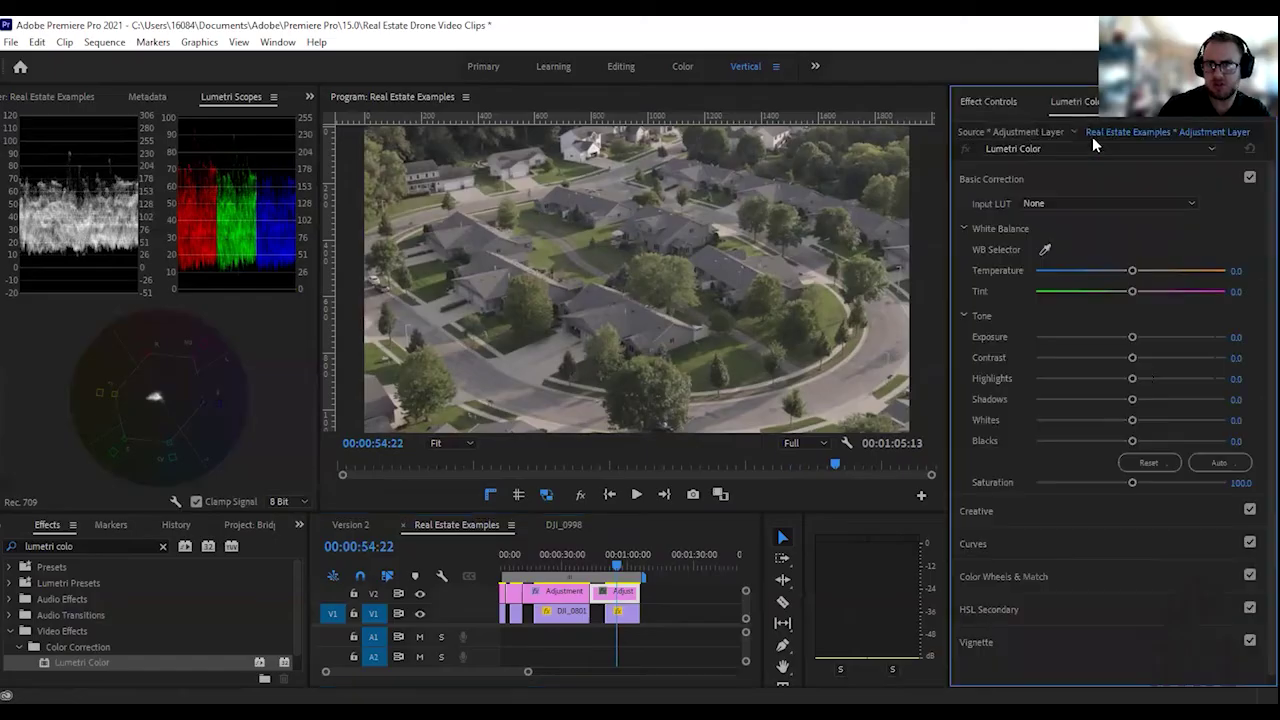
click(1240, 357)
text(40)
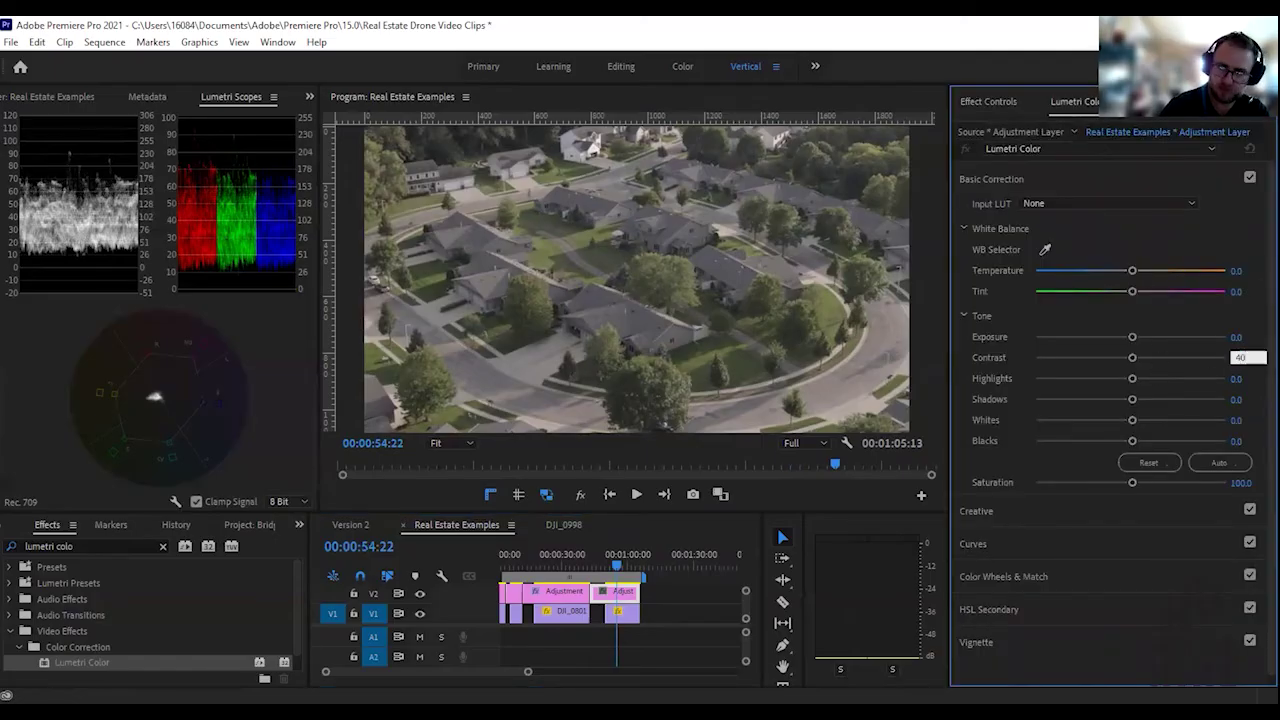
key(Tab)
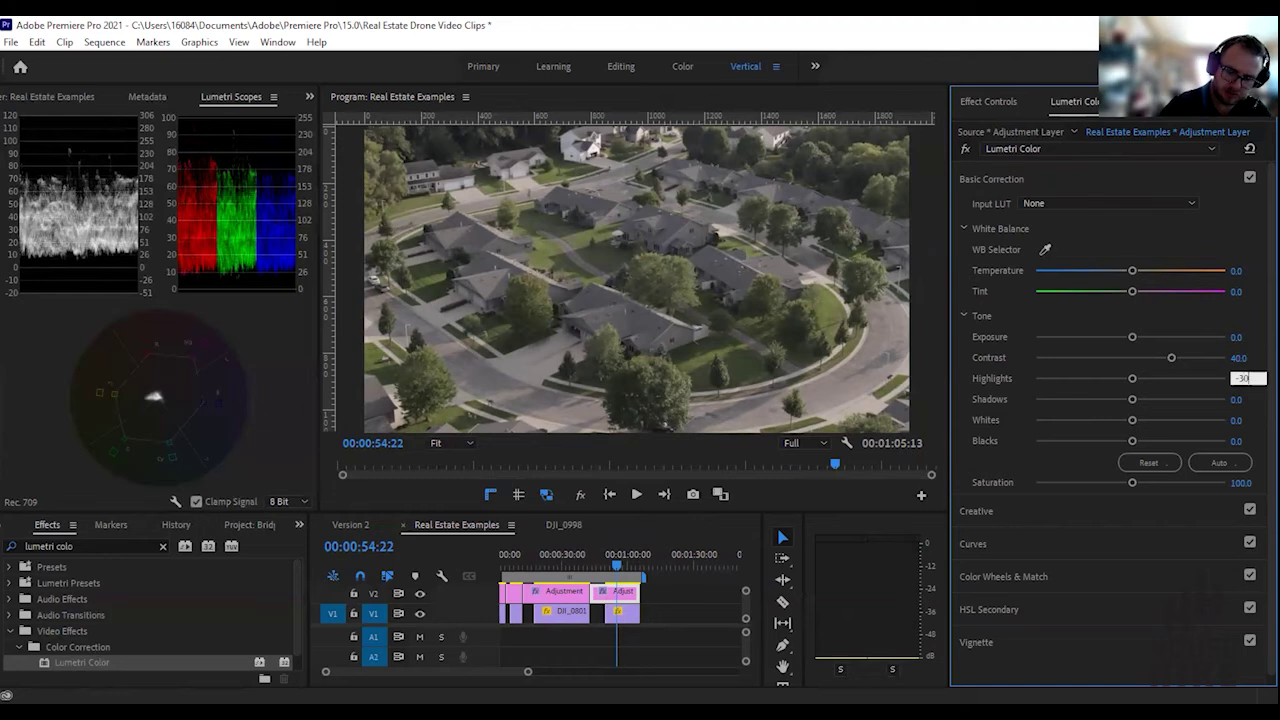
text(-30)
key(Tab)
text(-65)
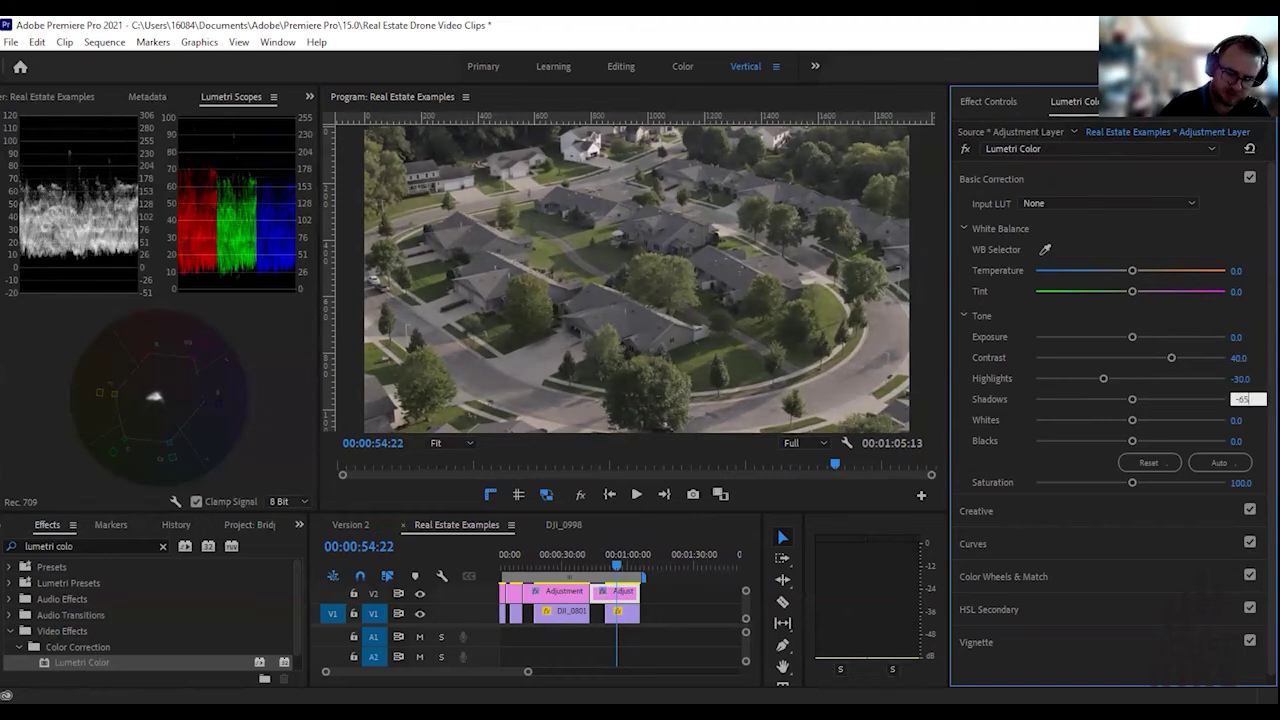
key(Tab)
text(-15)
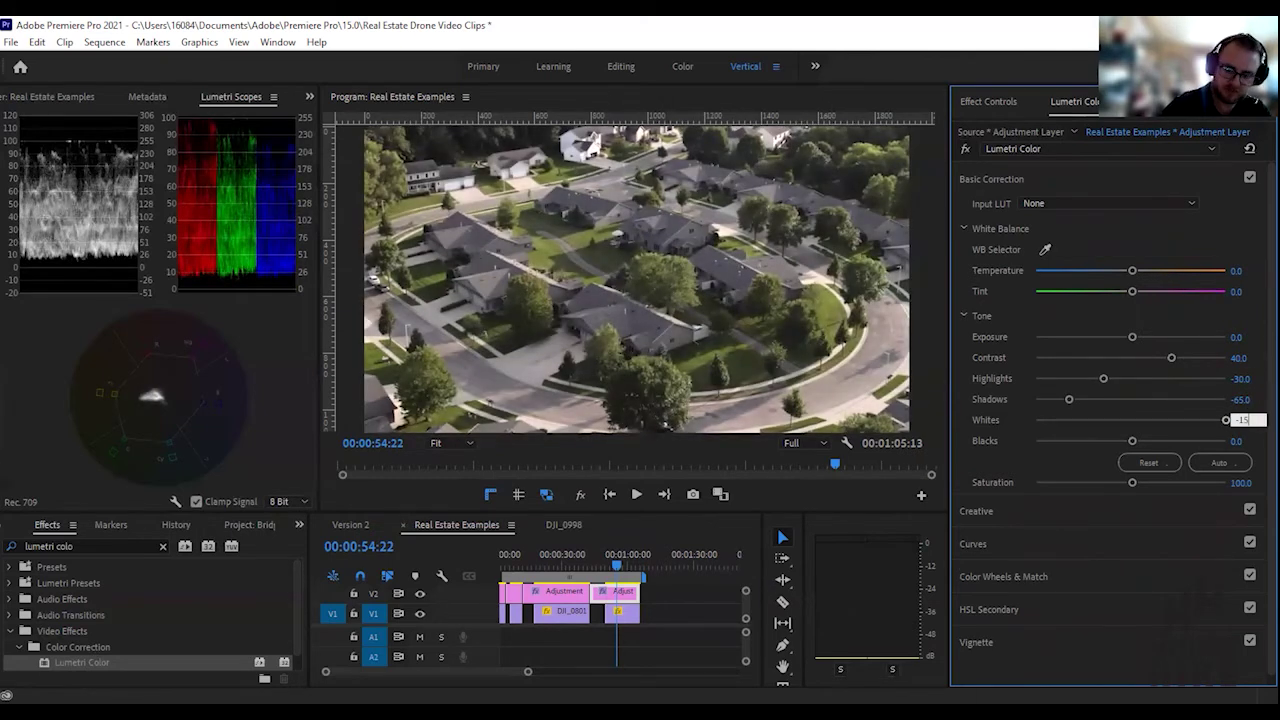
key(Tab)
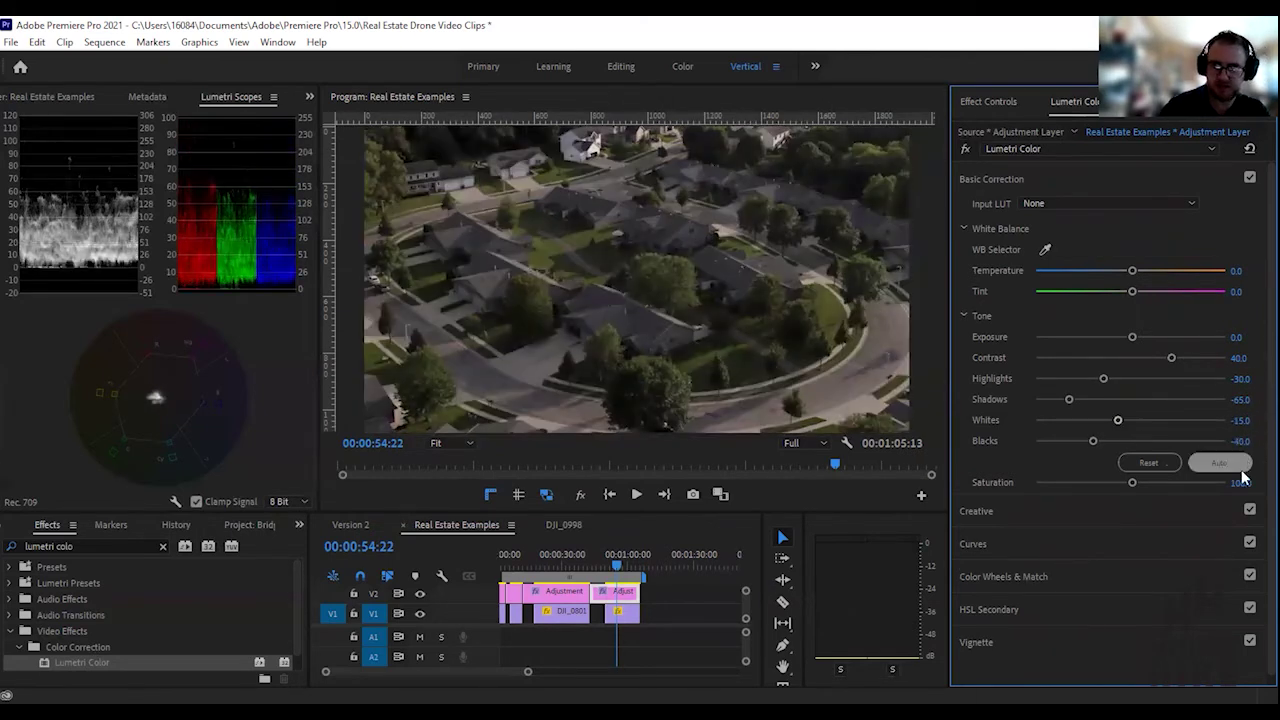
Set the fourth segment's saturation to 185 and raise its blacks to about -17.6 and shadows to about -1.7.
click(1243, 482)
text(185)
key(Return)
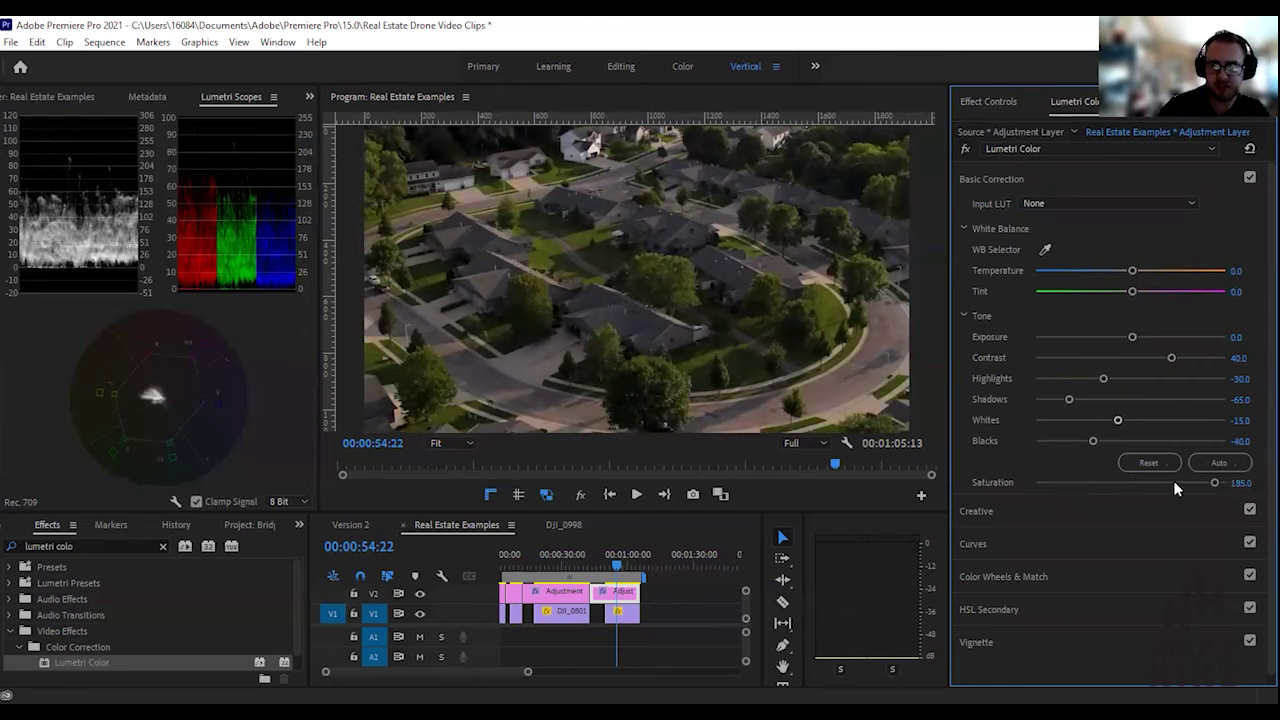
drag(1093, 441, 1113, 440)
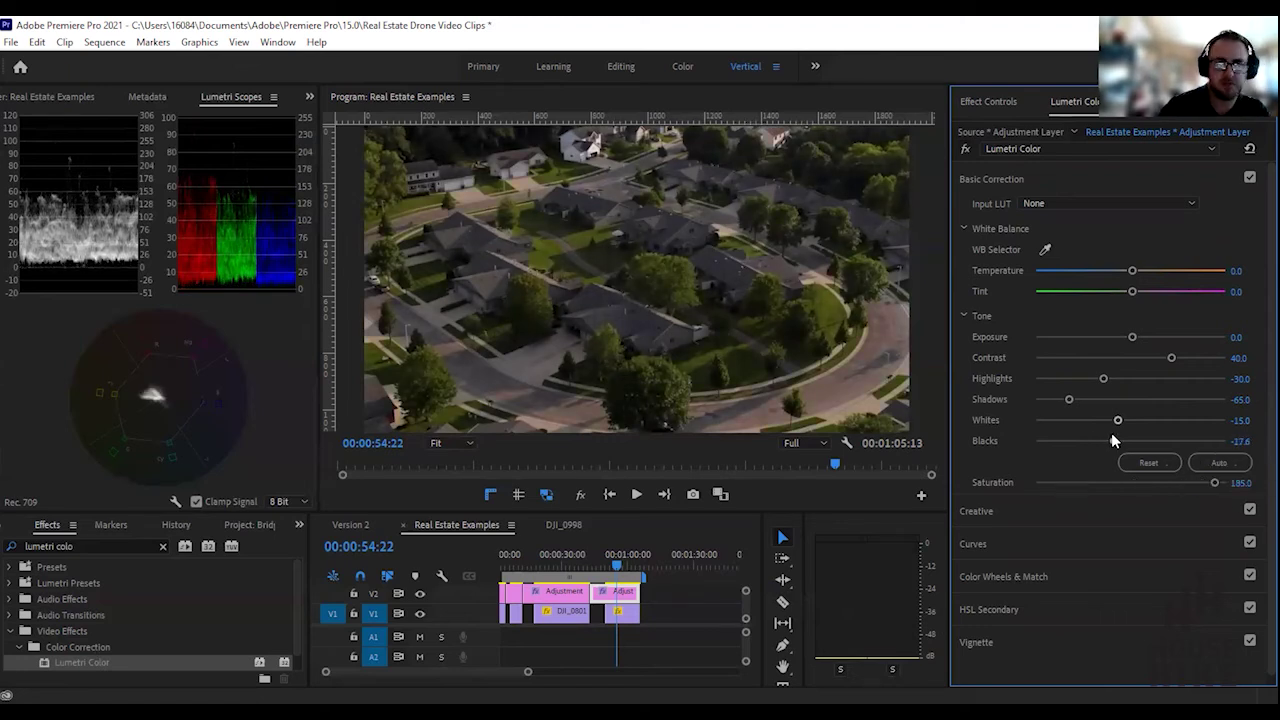
drag(1071, 401, 1130, 402)
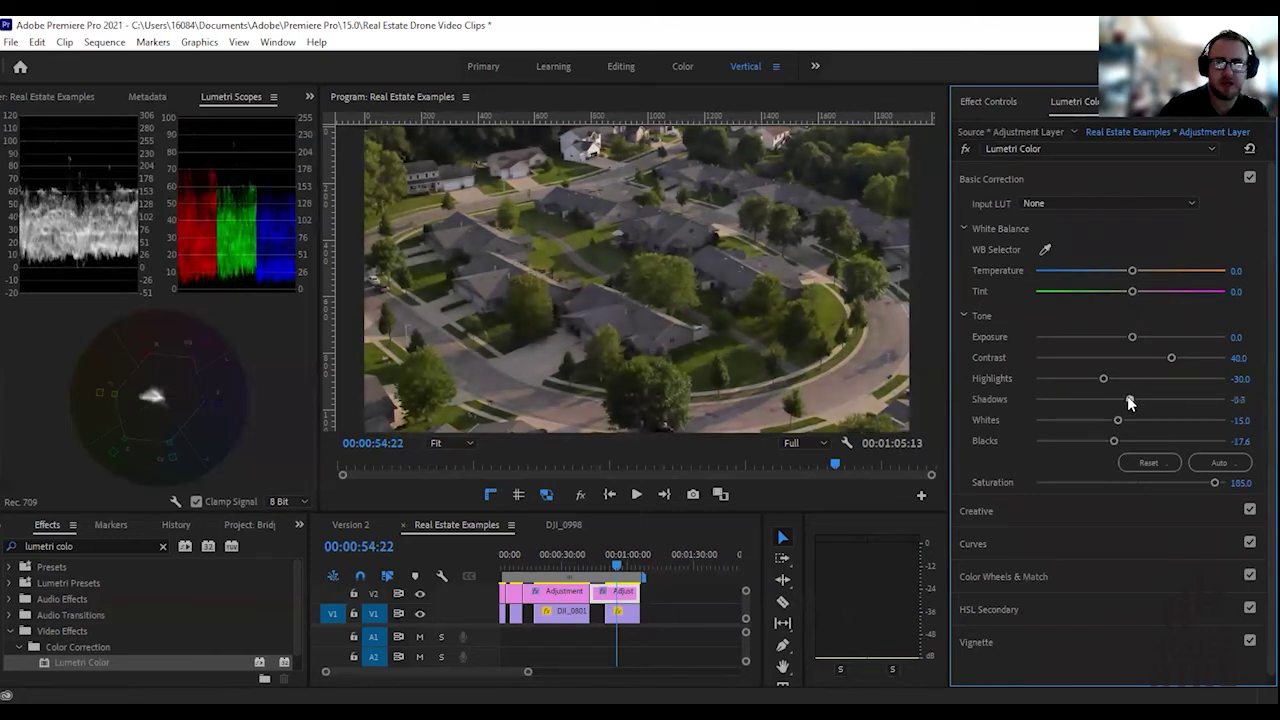
Try an exposure of 0.4 on the fourth segment, raise it to 1.0 and save the project.
click(1236, 338)
text(0.4)
key(Return)
click(1244, 357)
click(1244, 337)
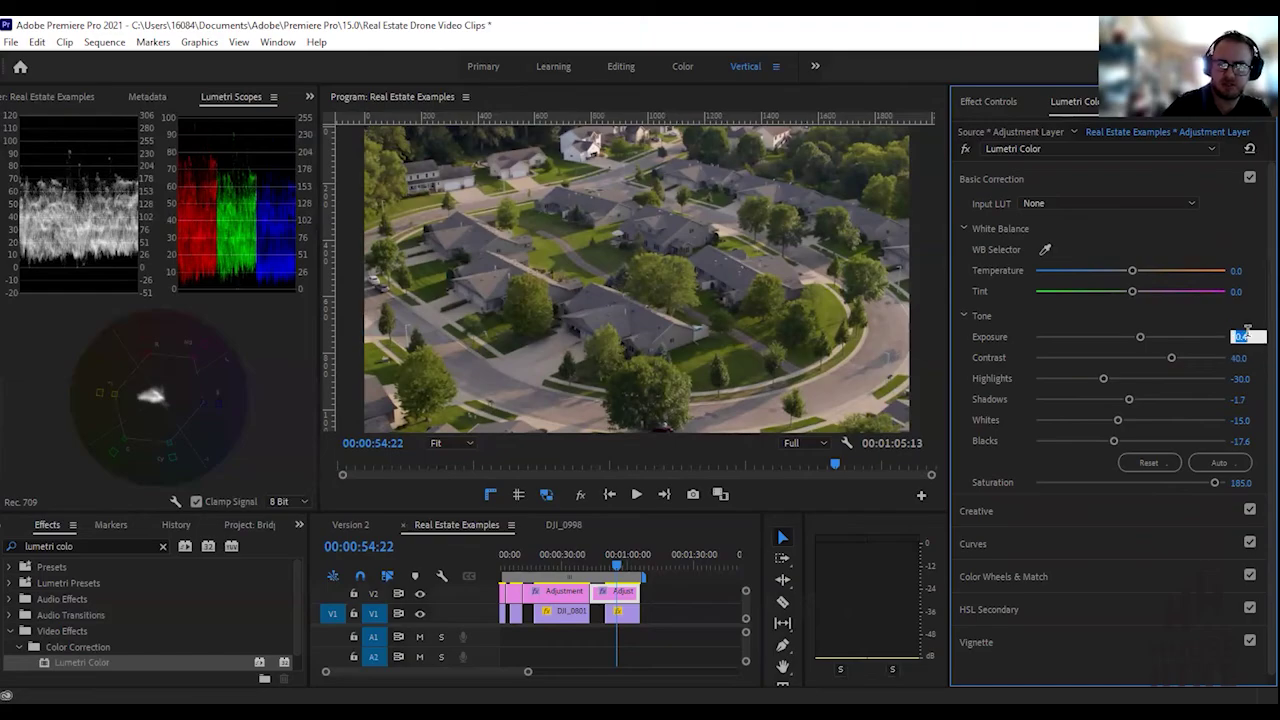
text(1)
key(Return)
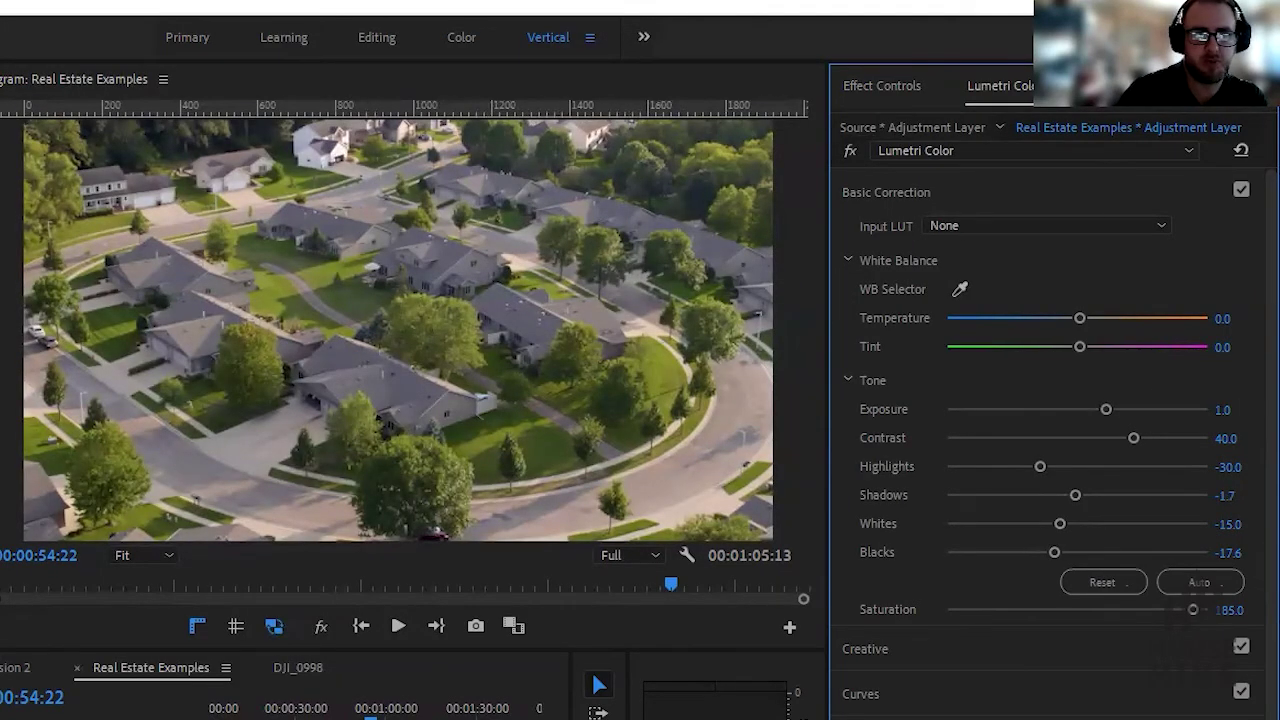
key(ctrl+s)
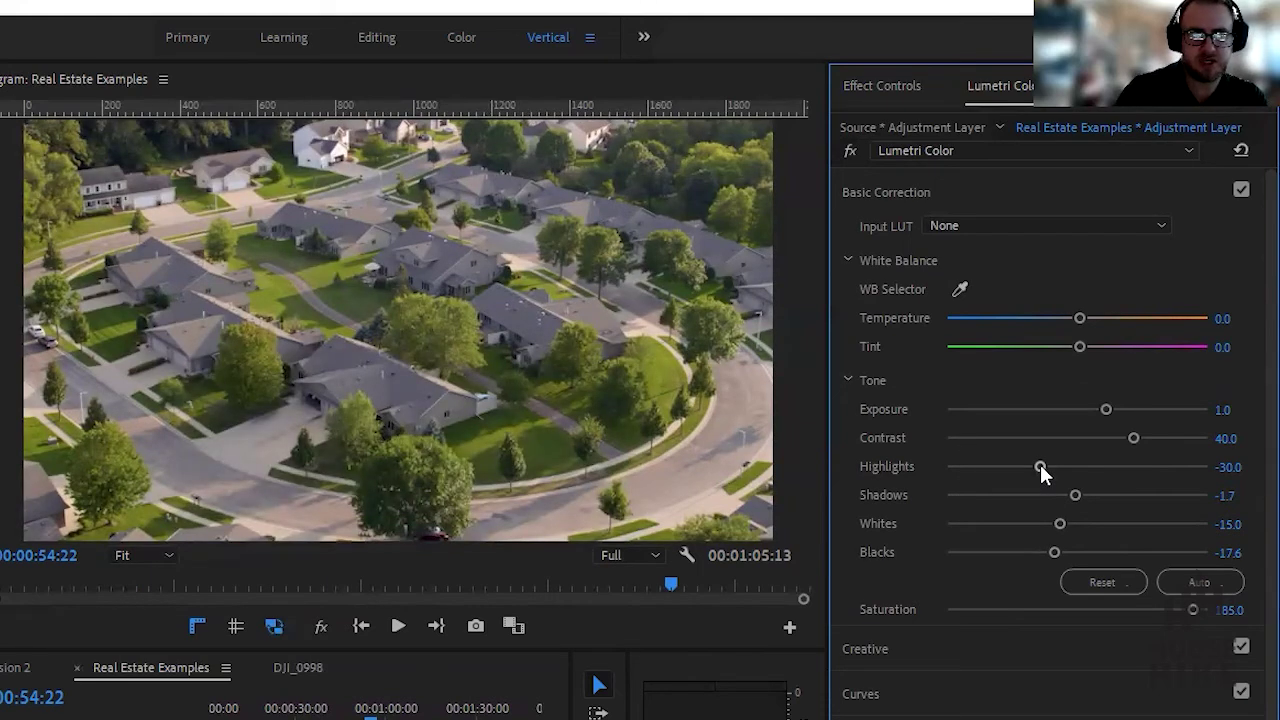
Set the fourth segment's vibrance to 5 in the Creative adjustments.
click(1056, 655)
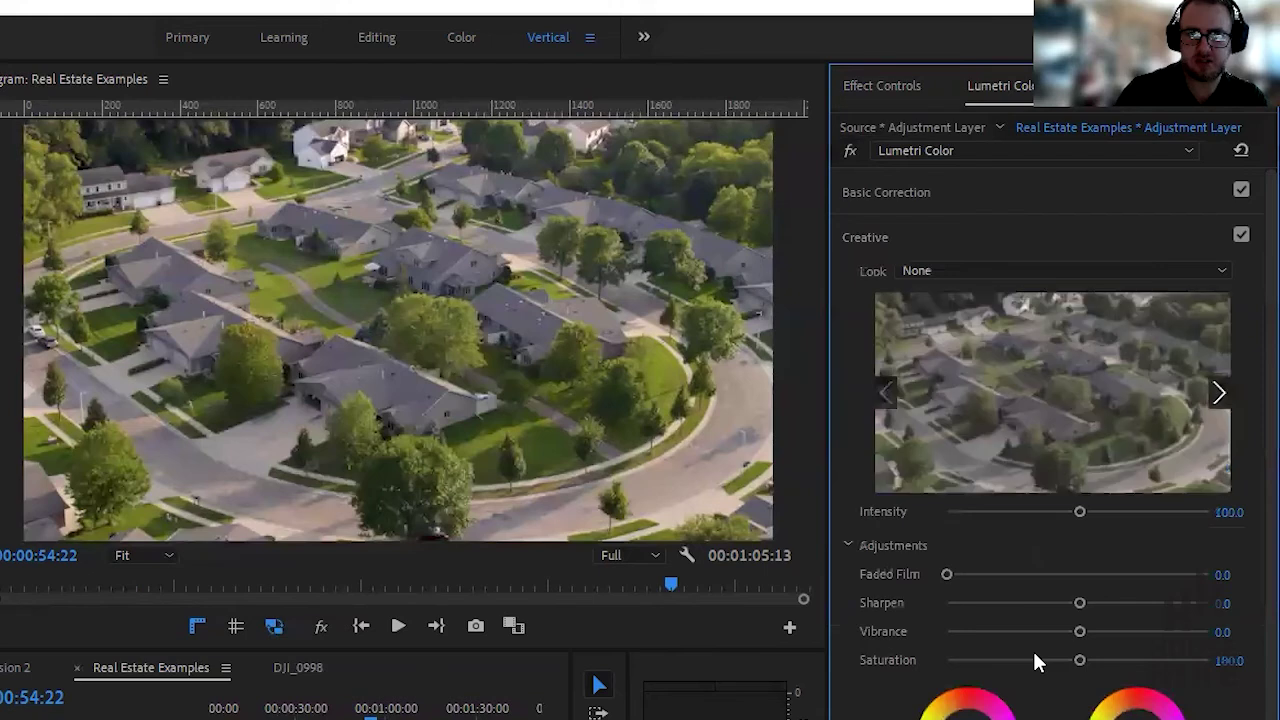
click(1226, 632)
text(5)
key(Return)
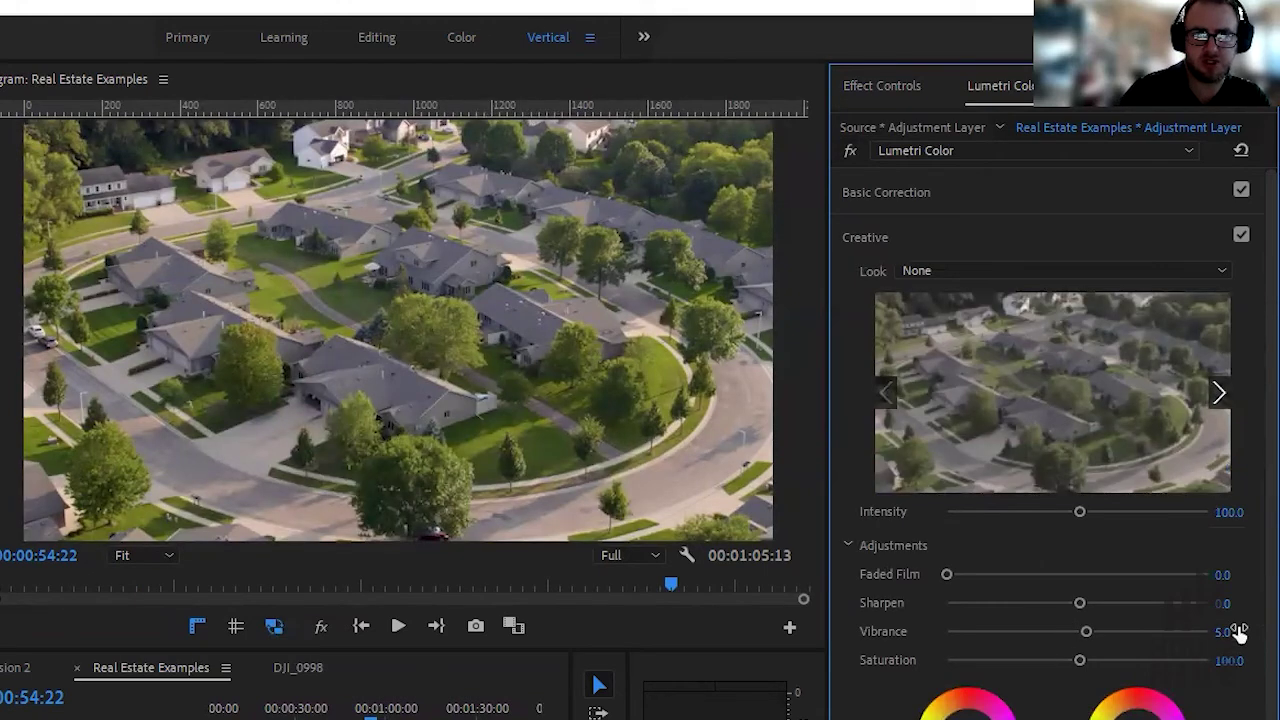
Shape the fourth segment's RGB curve into an S-curve with darker shadows, lifted midtones and brighter highlights.
scroll(1238, 632, down, 4)
click(1096, 695)
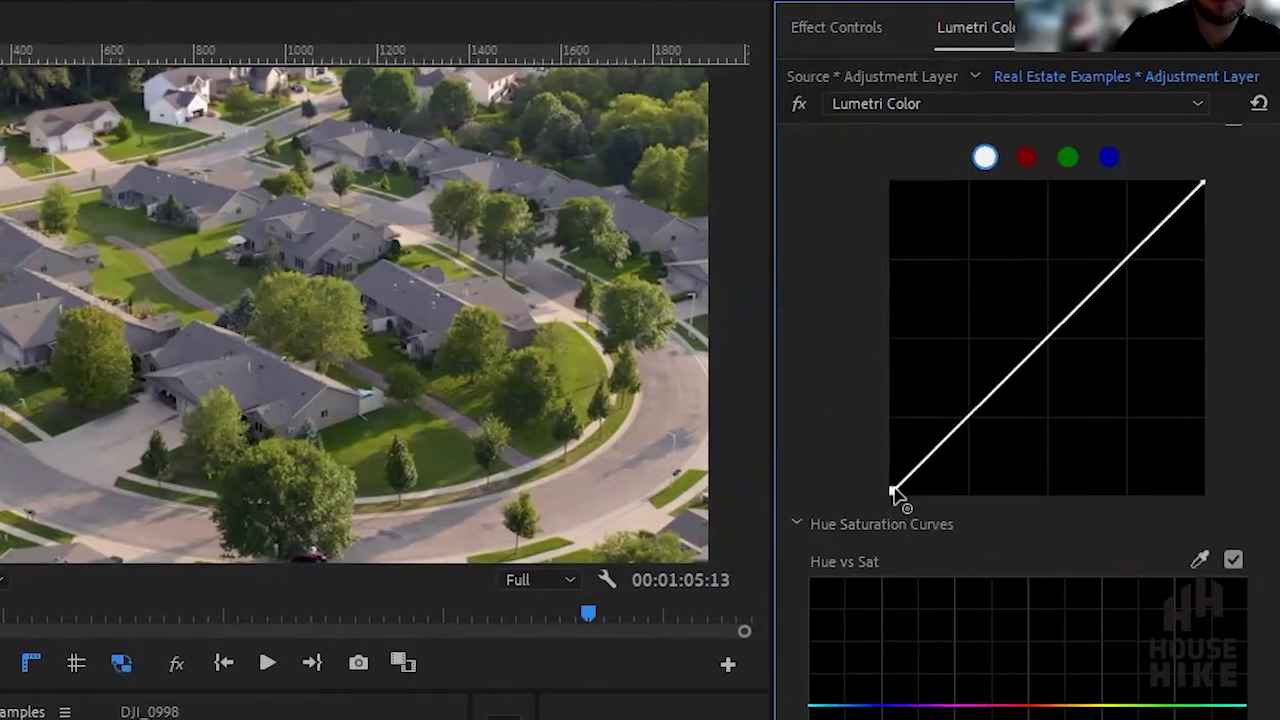
click(947, 441)
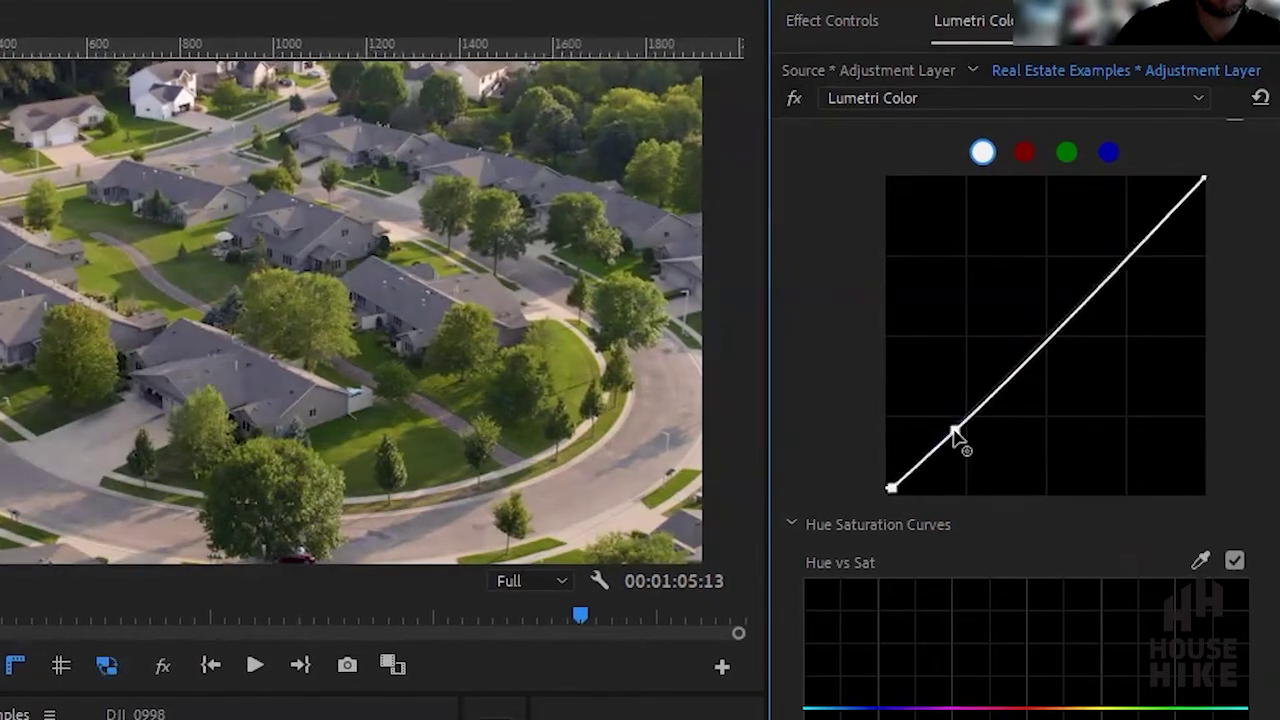
drag(956, 431, 960, 443)
drag(1052, 340, 1050, 322)
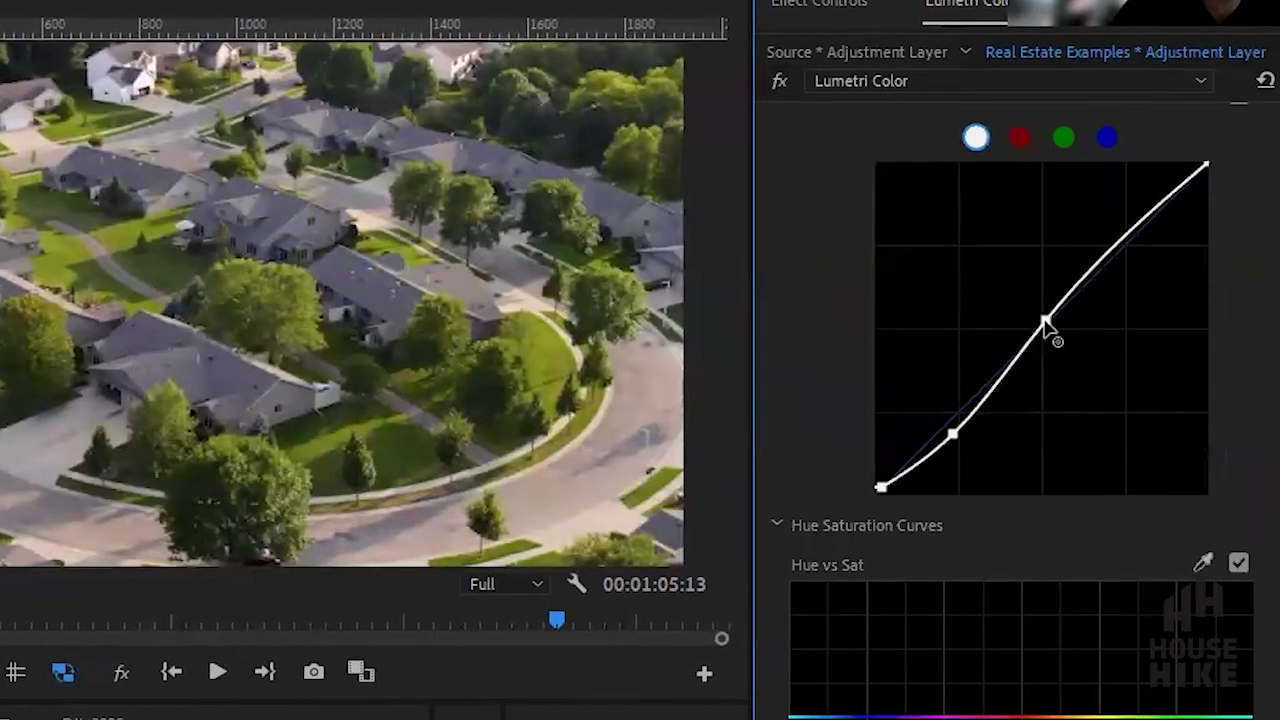
click(1142, 217)
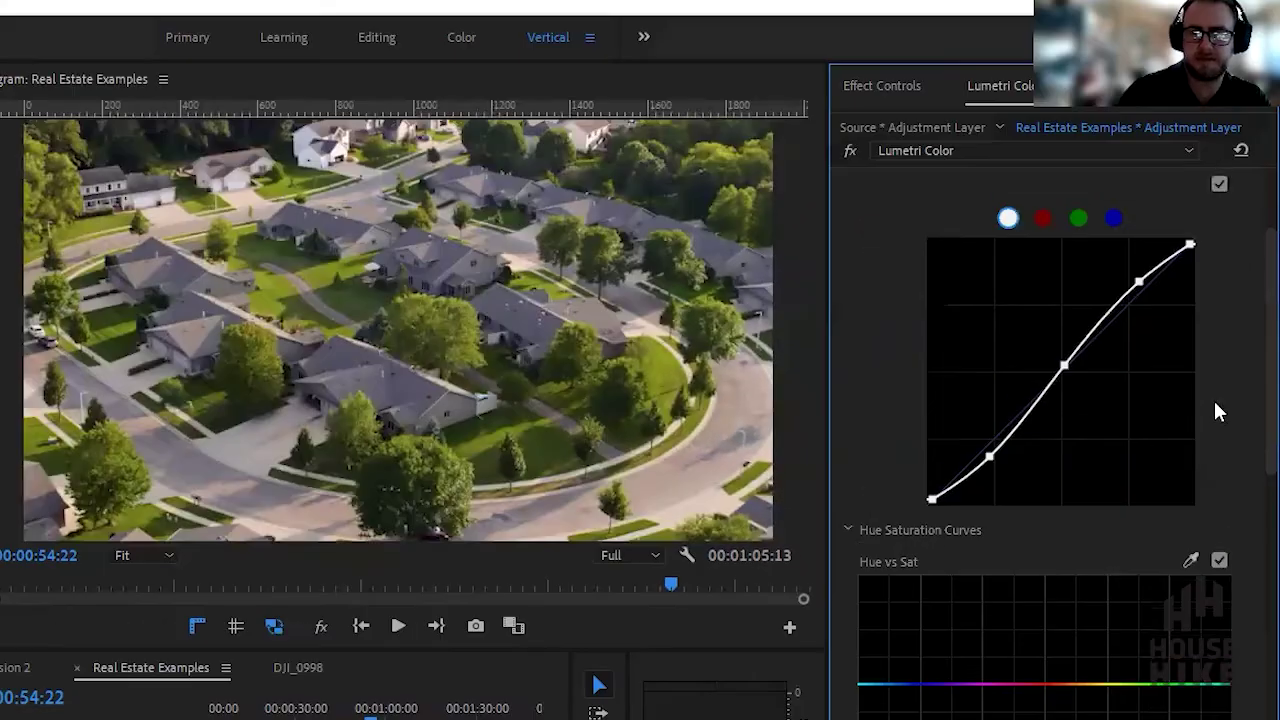
Try a white balance temperature of 10 and a tint of 3 on the fourth segment.
scroll(1213, 398, up, 3)
click(1018, 192)
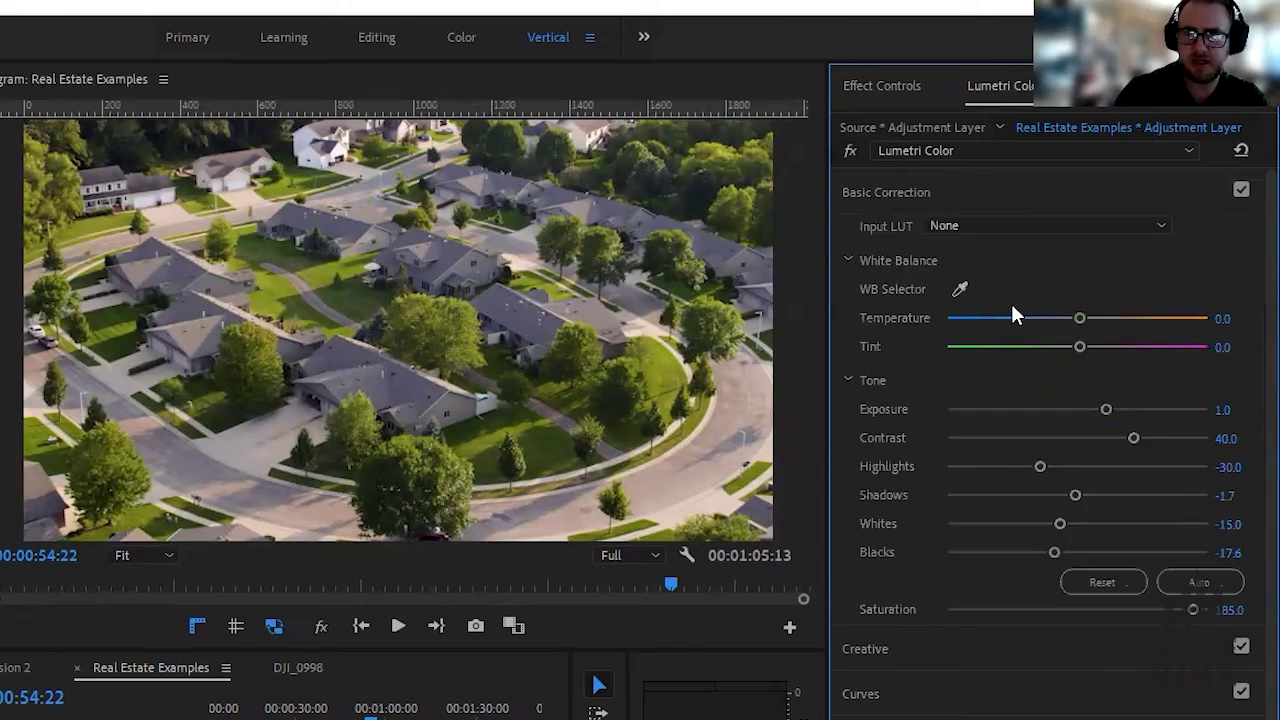
click(1236, 316)
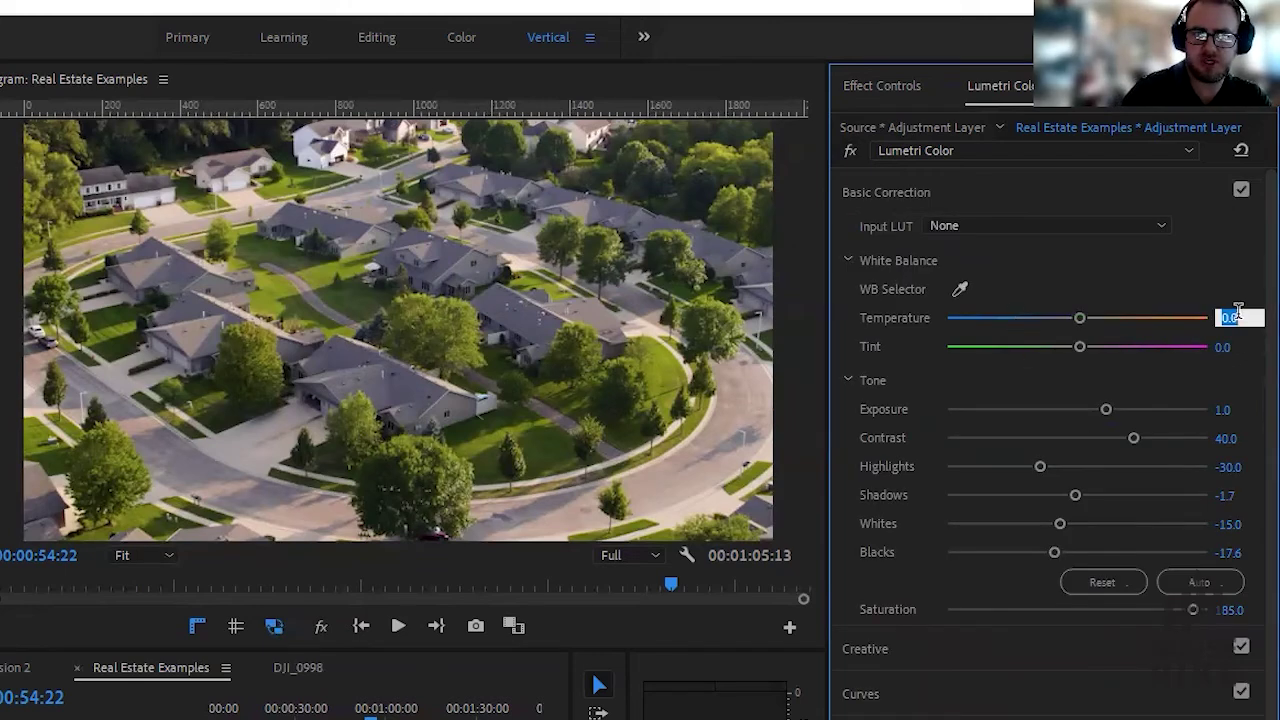
text(10)
click(1236, 346)
text(3)
key(Return)
Set the fourth segment's white balance to a temperature of 5 and a tint of 0.
click(1226, 318)
text(5)
key(Return)
click(1220, 350)
text(0)
key(Return)
Play back the graded fourth segment to review it, stopping at 00:00:59:14.
key(j)
key(space)
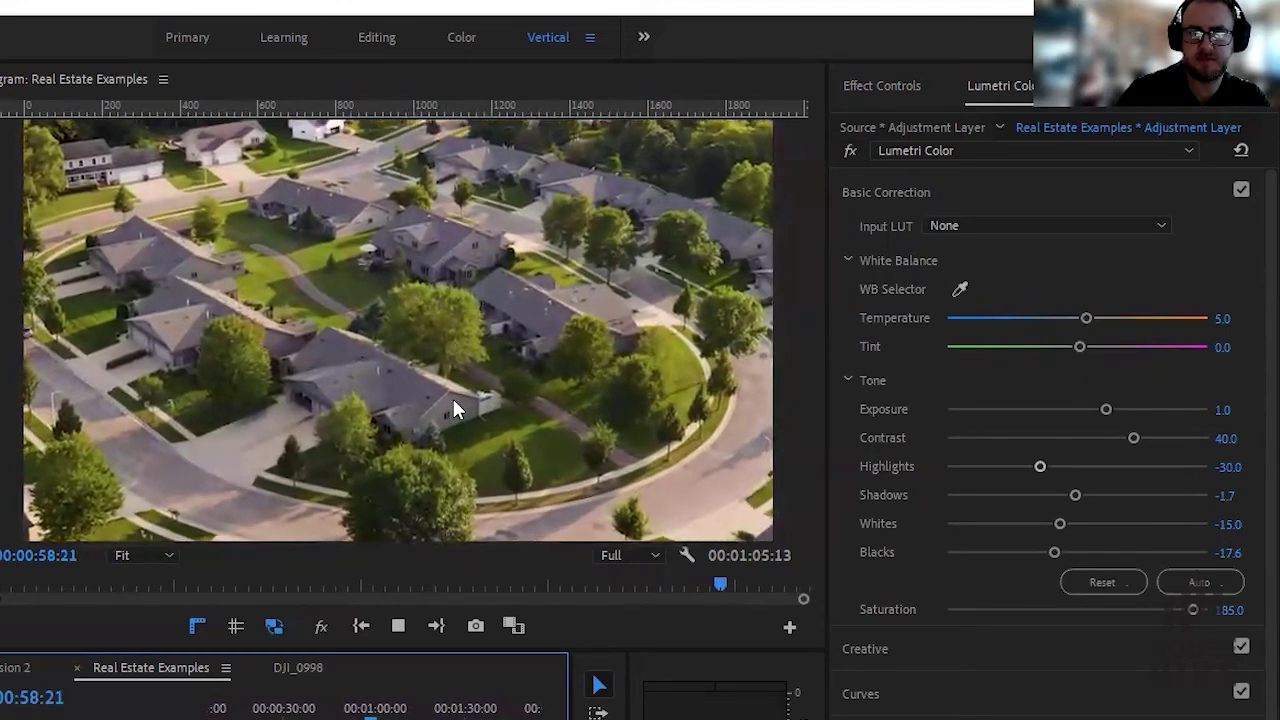
key(space)
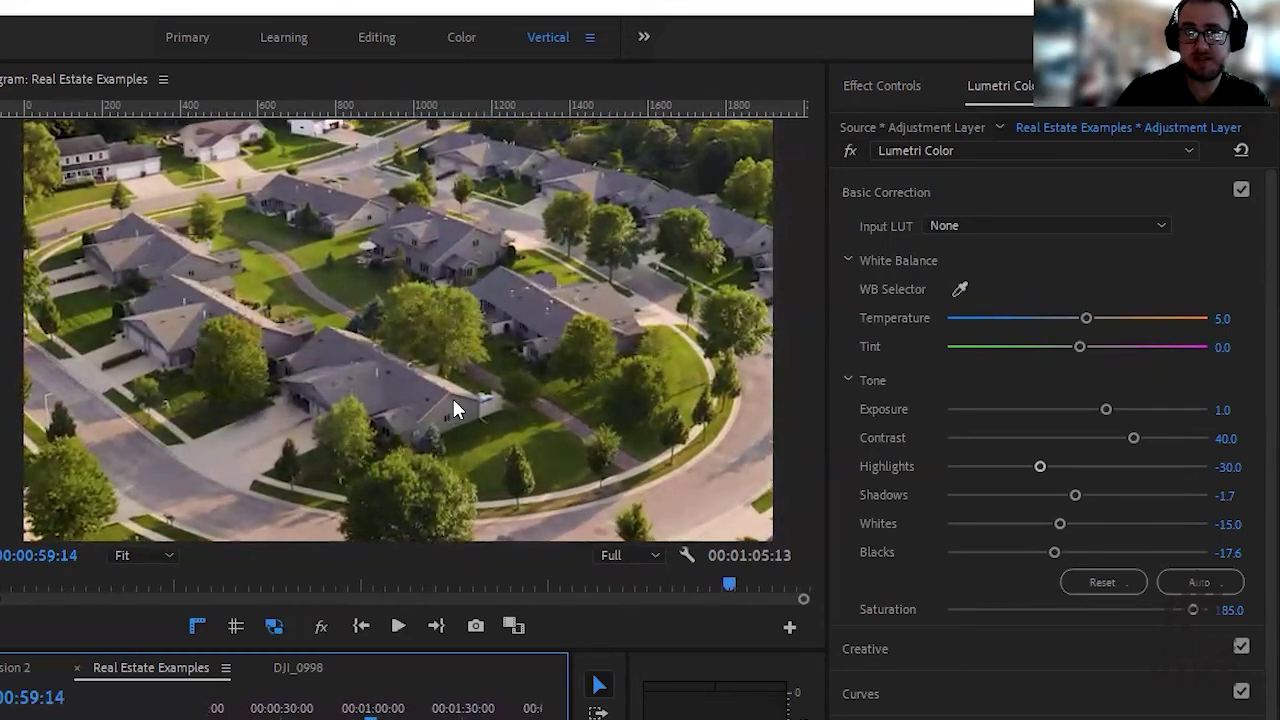